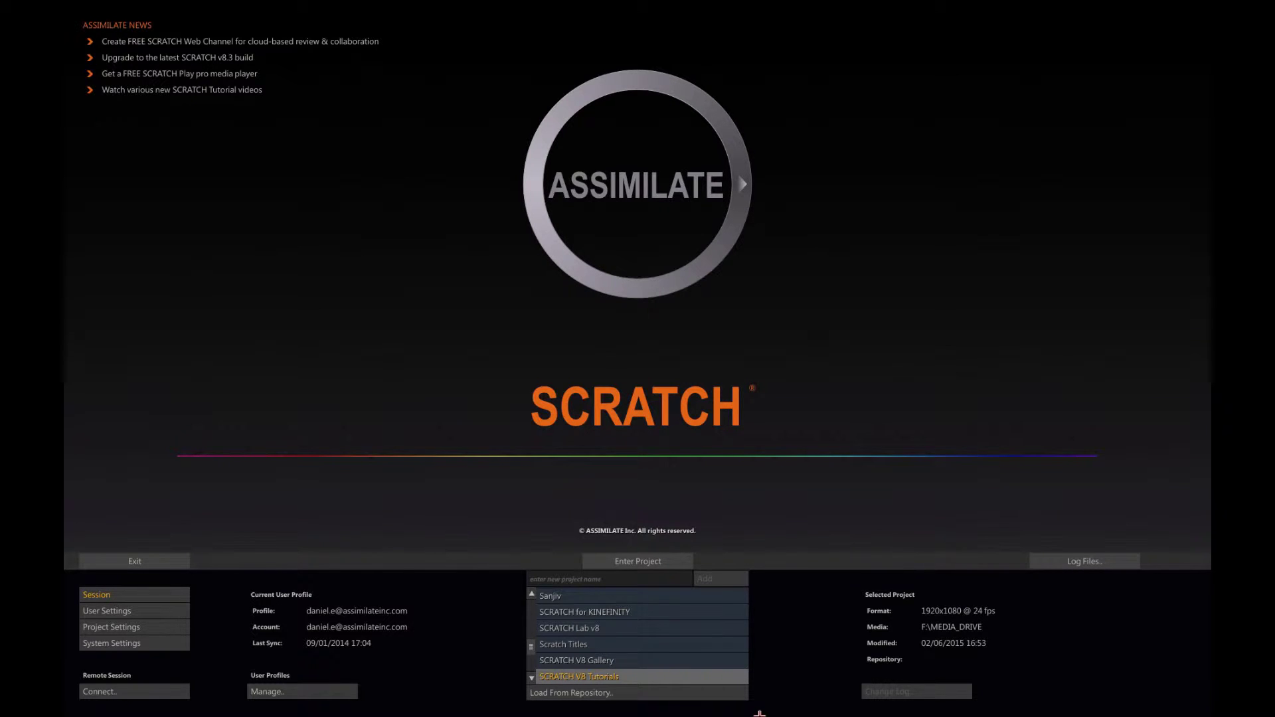
click(110, 644)
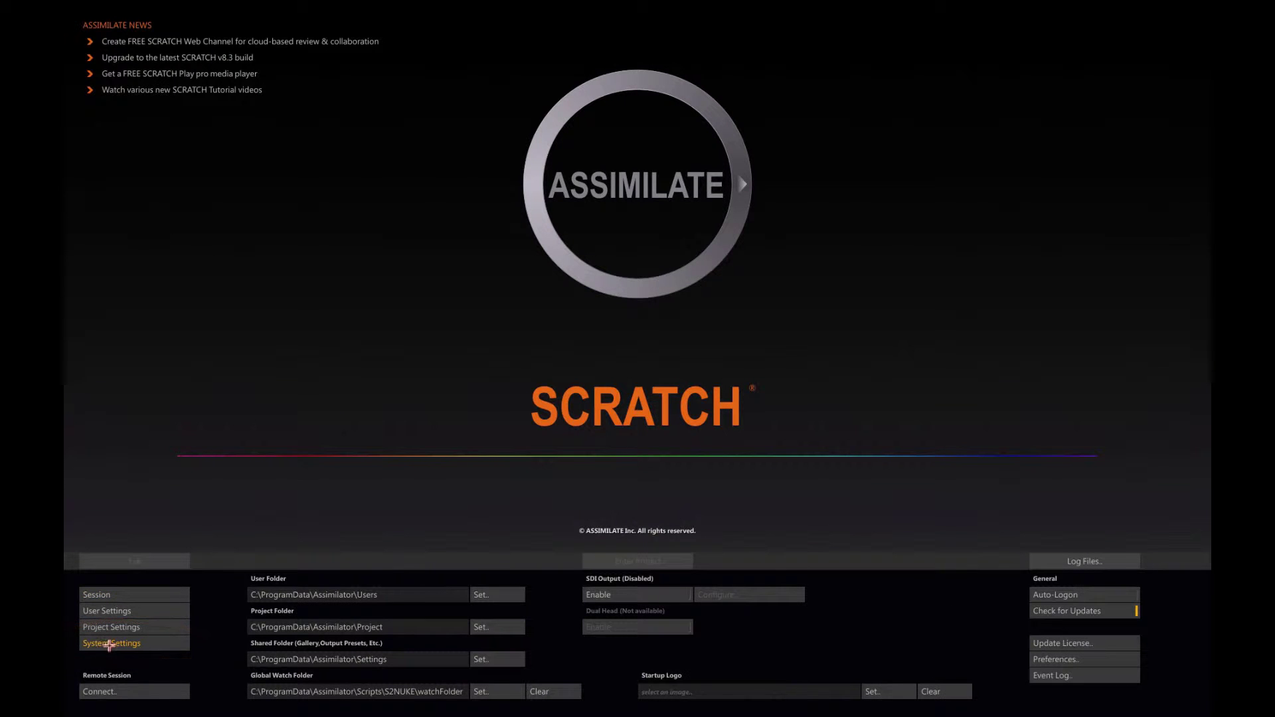
click(1069, 660)
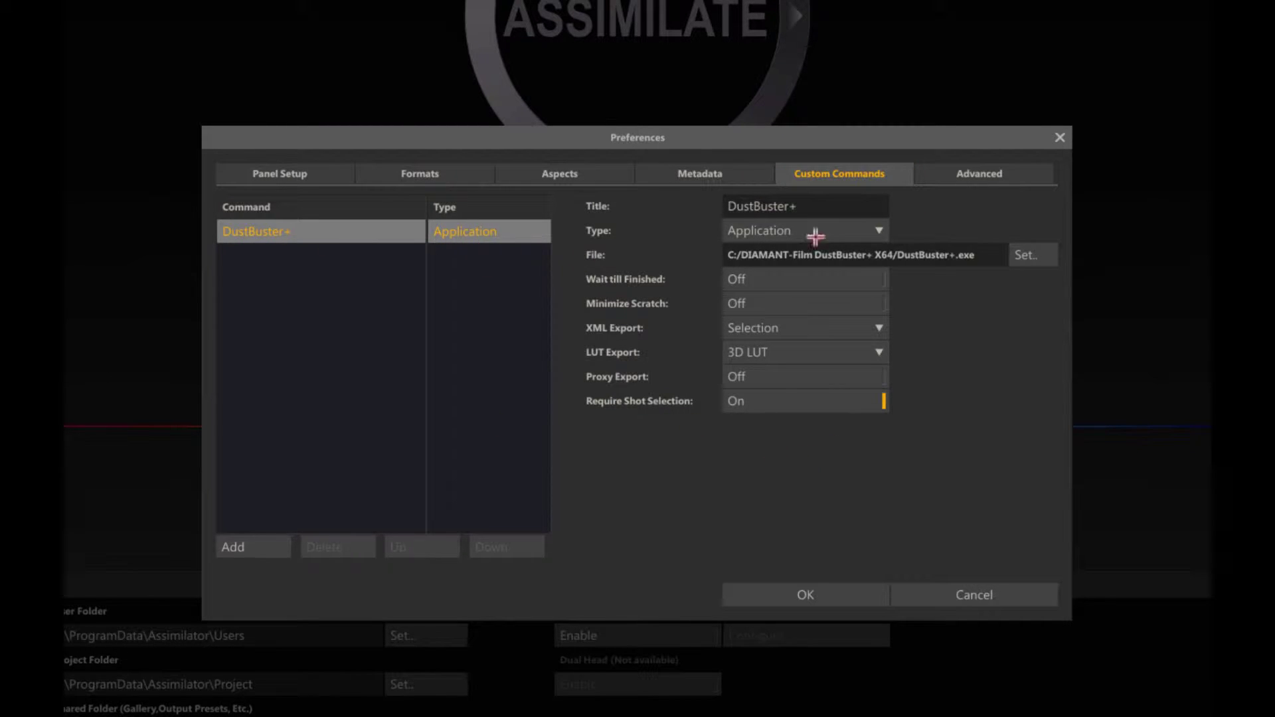
click(885, 230)
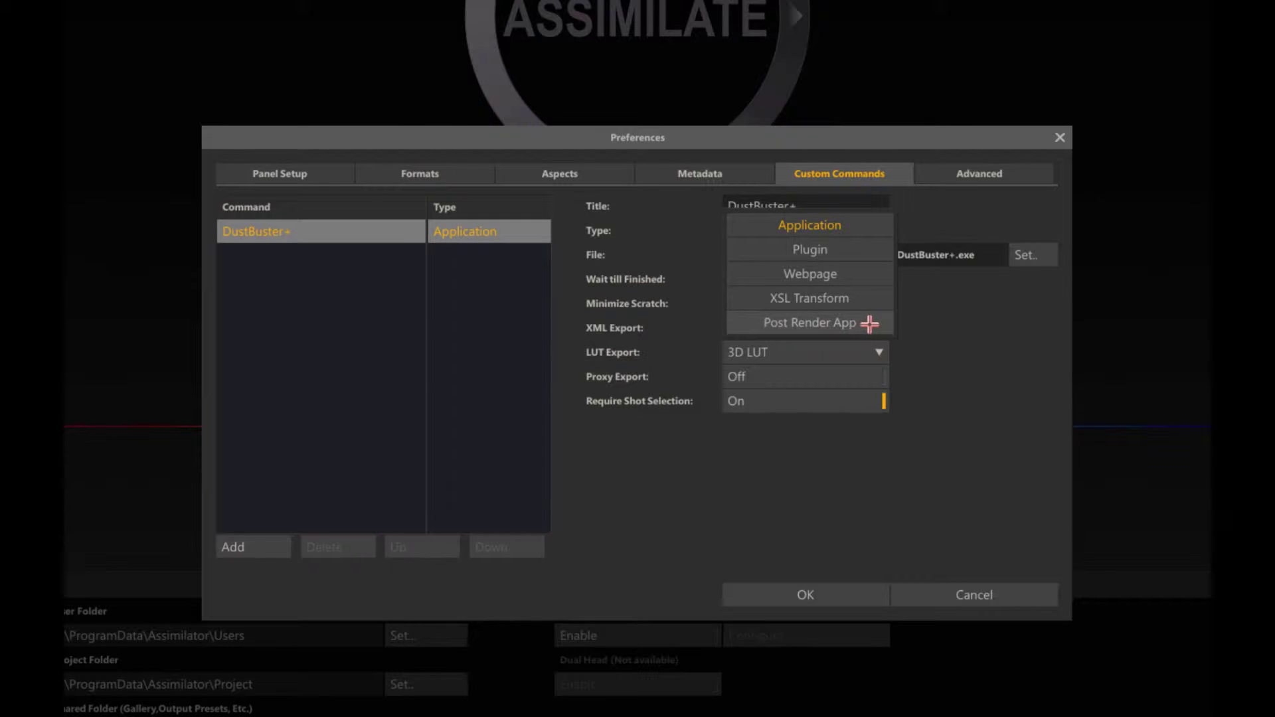
click(941, 316)
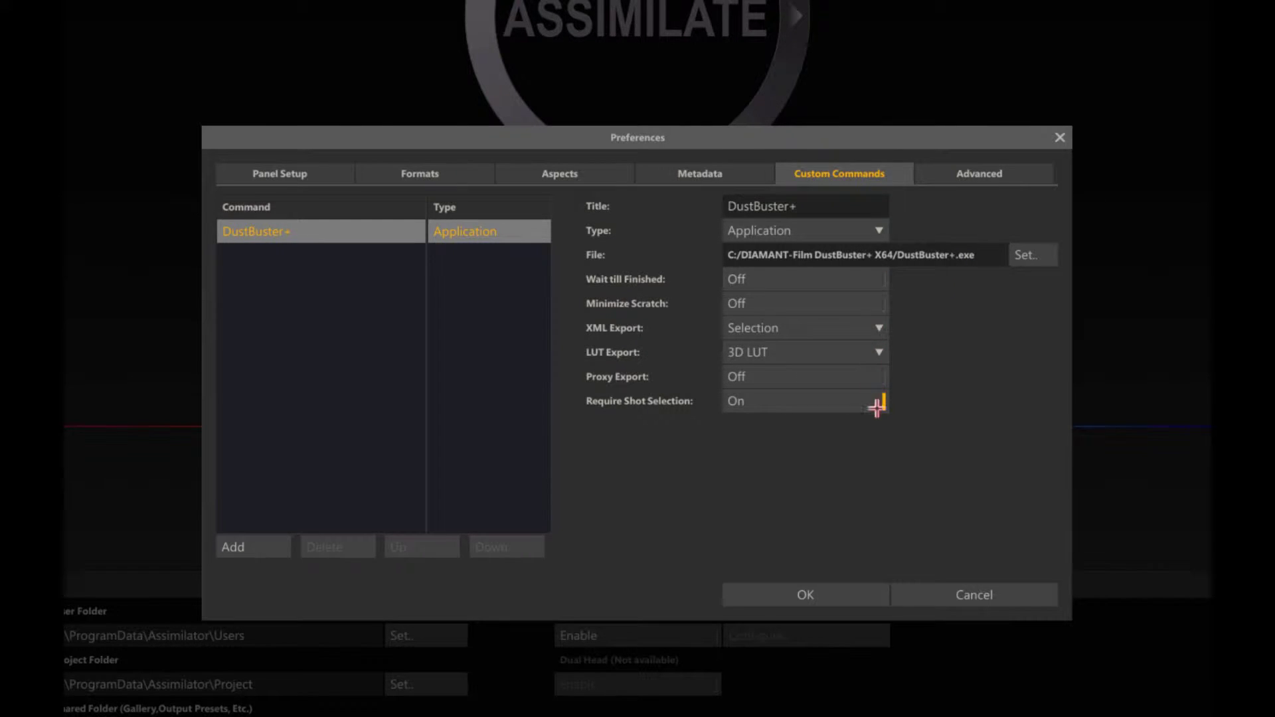
Keep the preferences, open the SCRATCH V8 Tutorials project and select the WhiteBoomer clip.
click(803, 595)
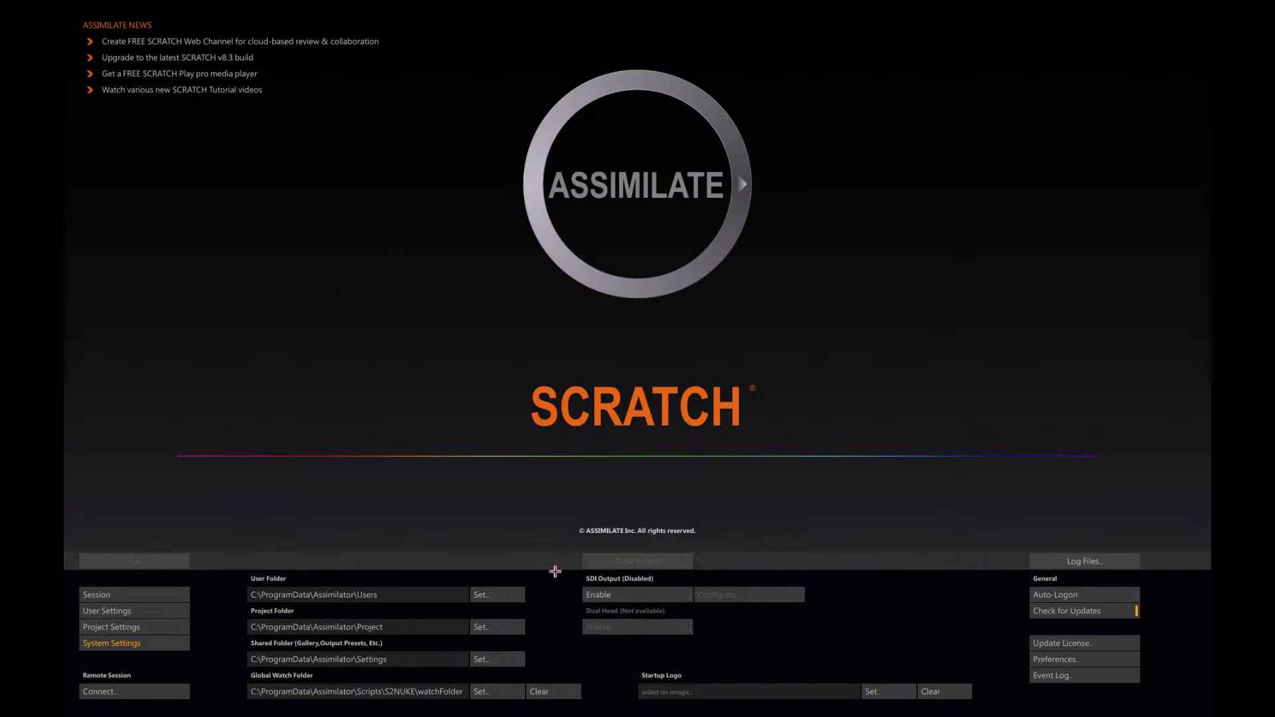
click(129, 598)
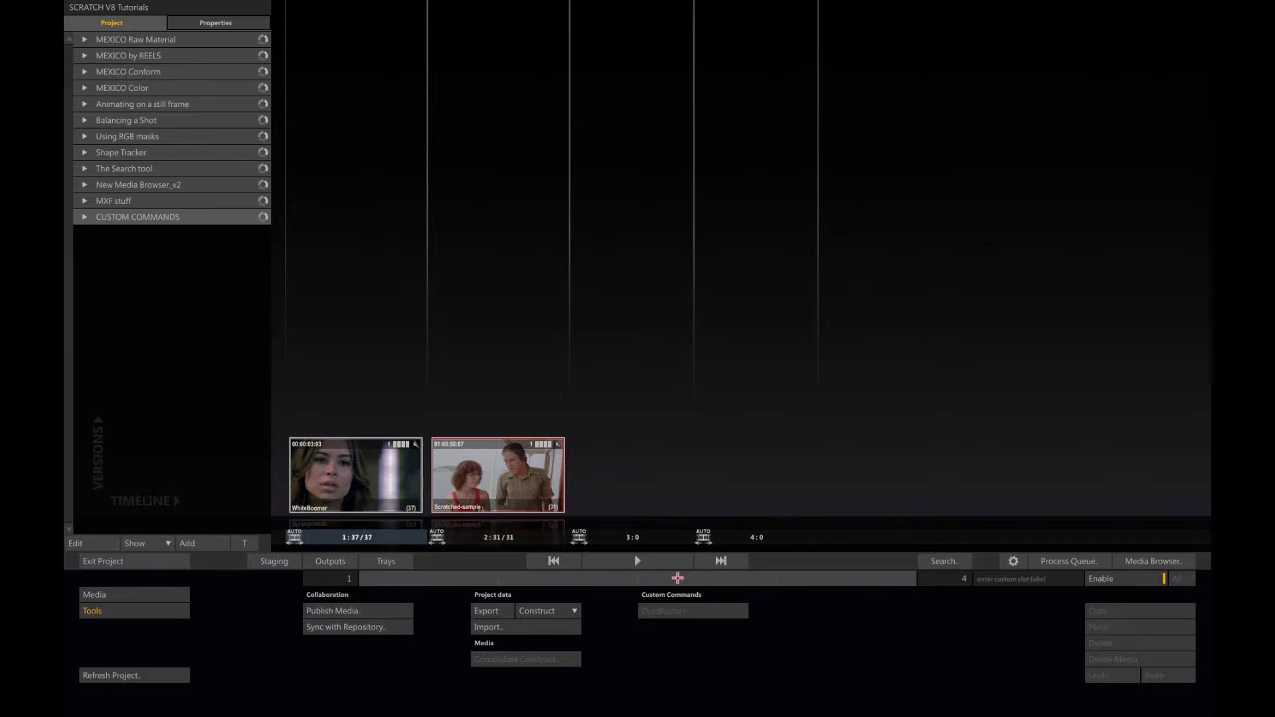
click(376, 484)
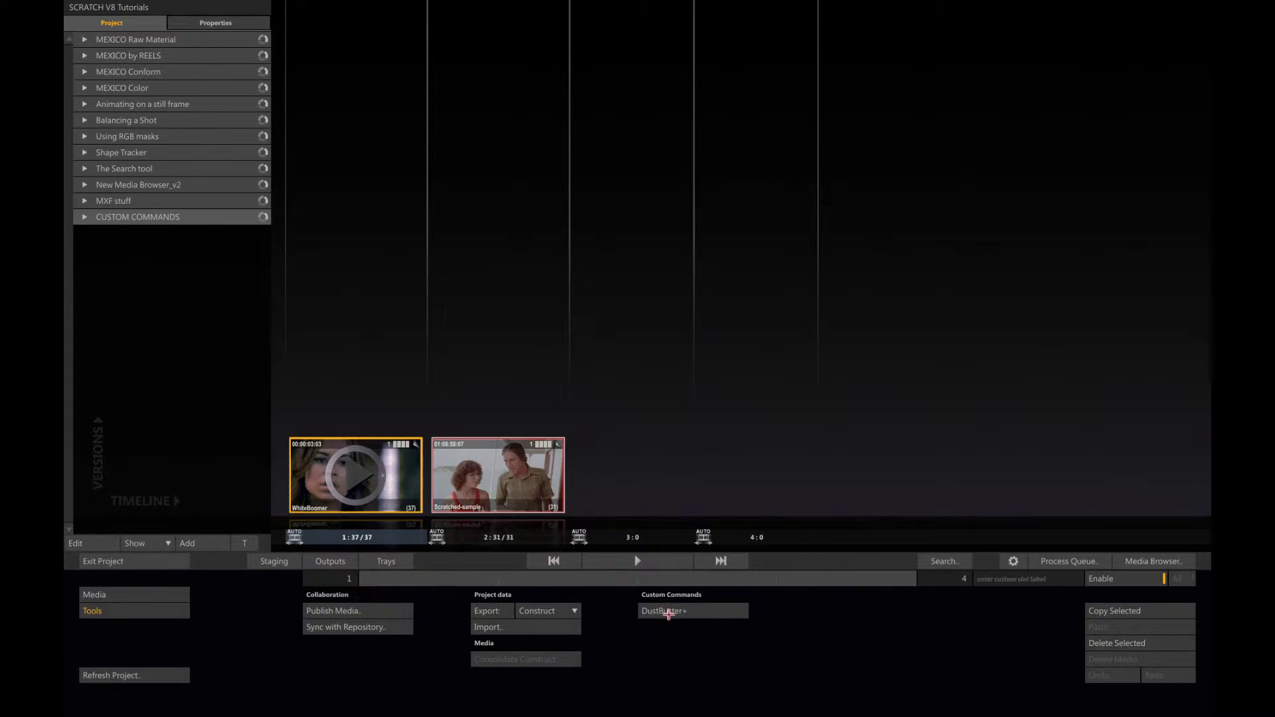
Launch DustBuster+ on WhiteBoomer, play then pause the clip, and close DustBuster+.
click(668, 610)
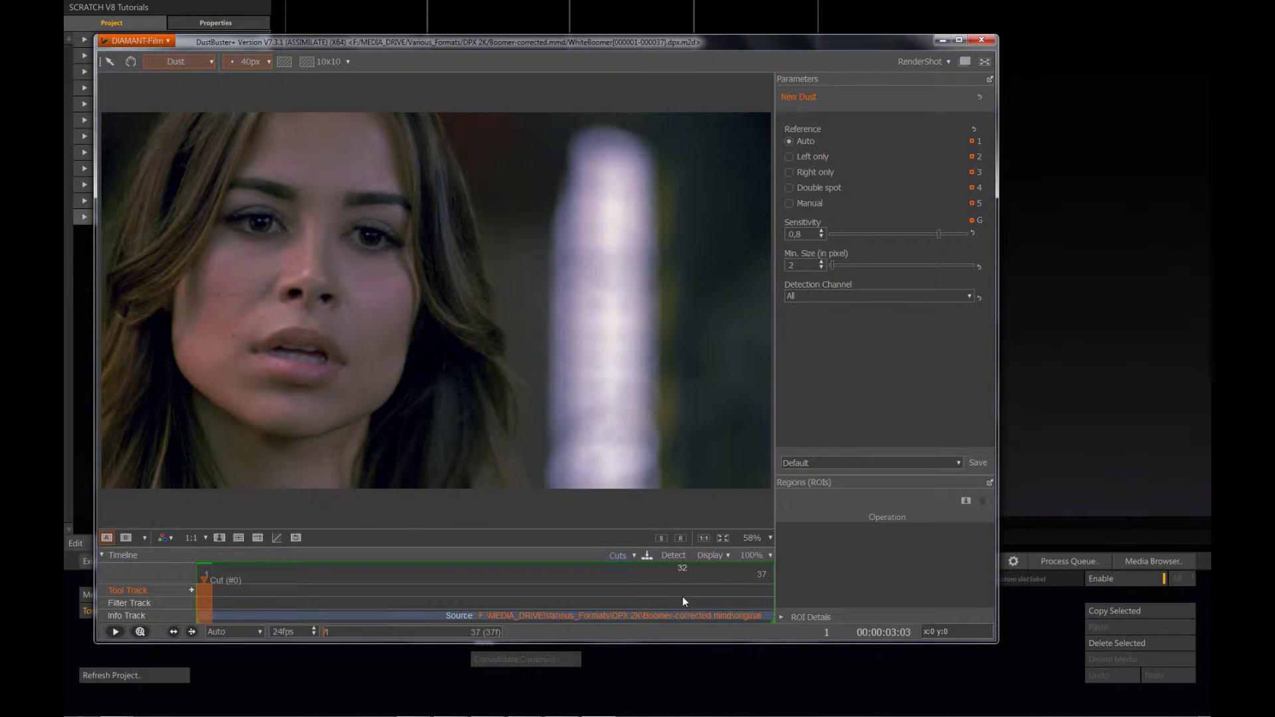
click(117, 631)
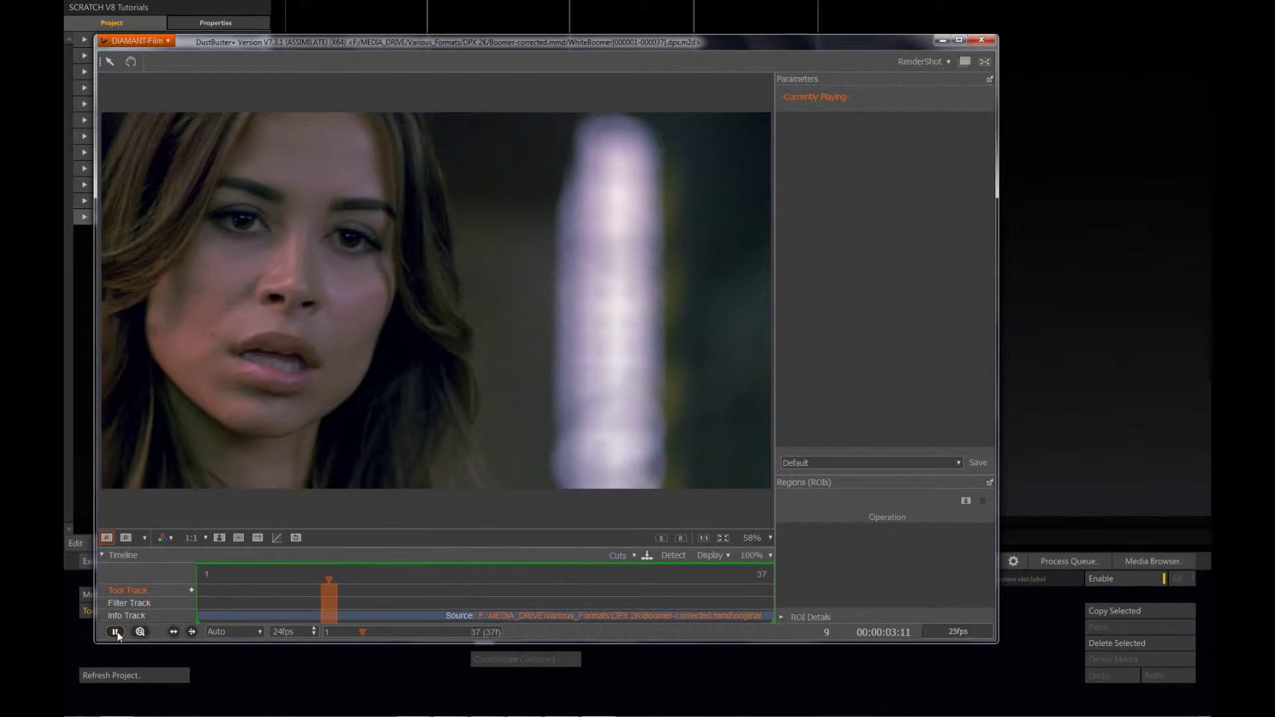
click(117, 632)
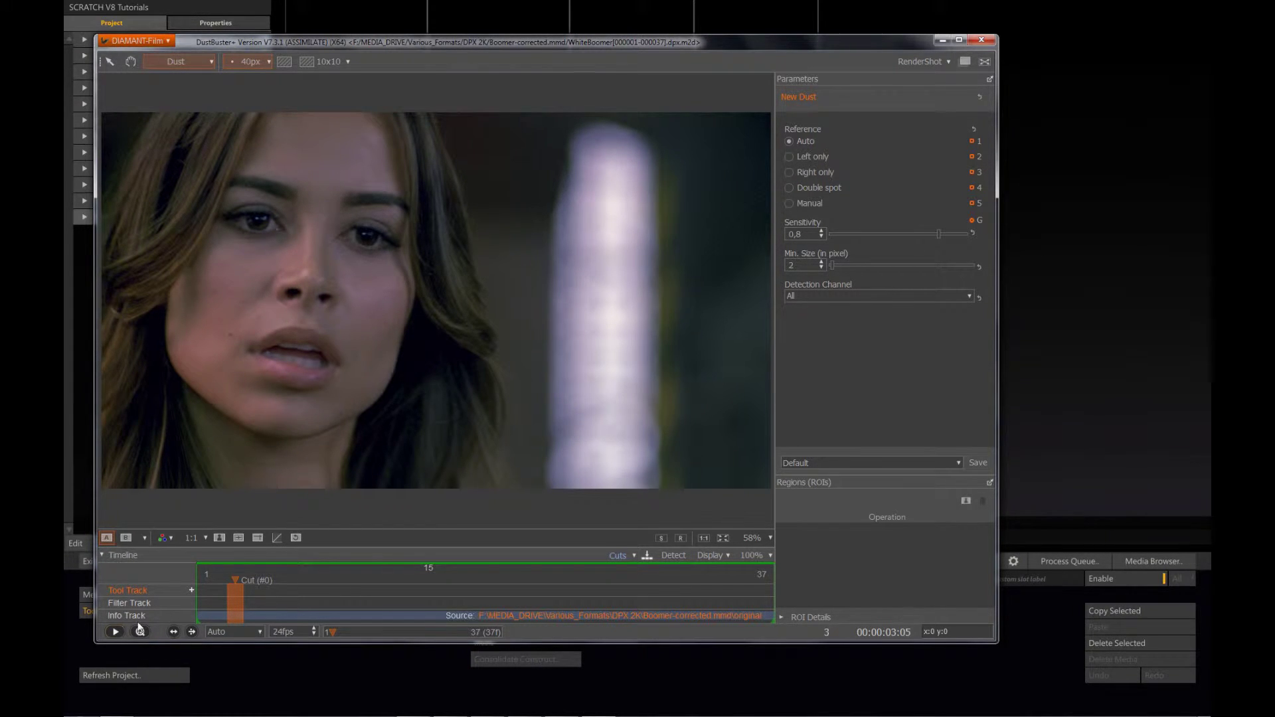
click(981, 40)
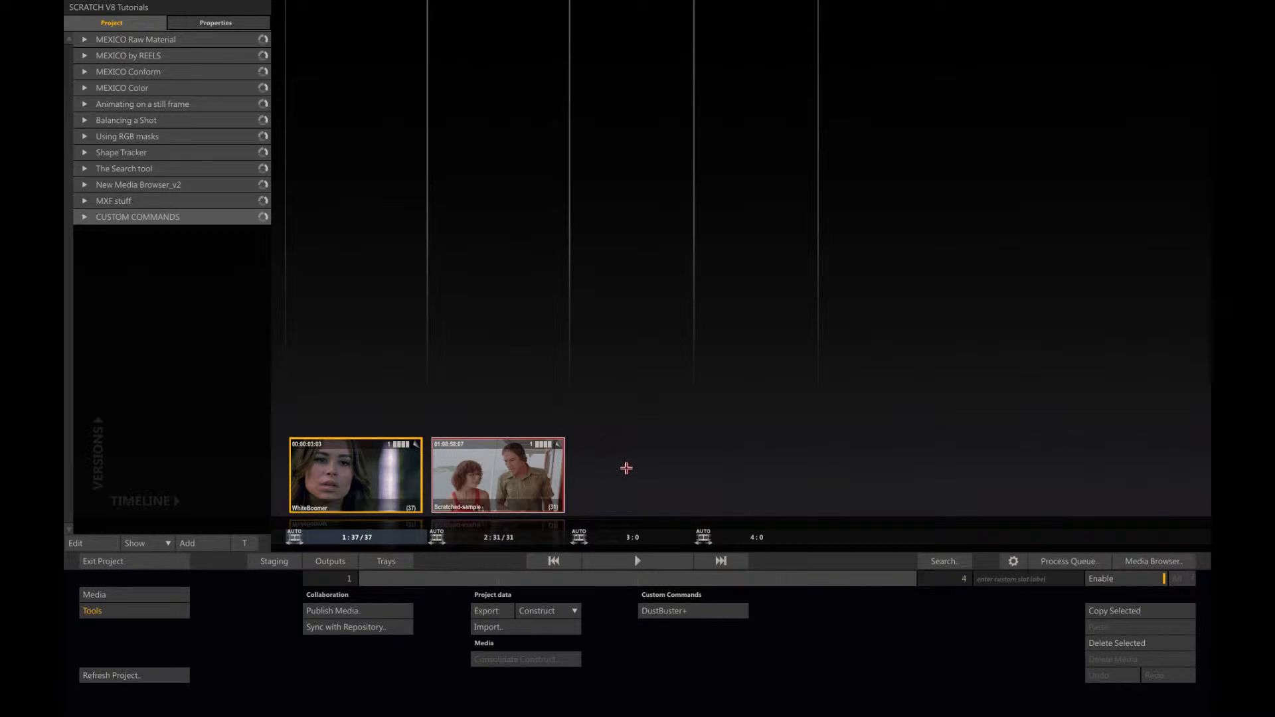
Open the CUSTOM COMMANDS Plugin group's first shot A009_C011_0423E7[15] in the Player and bring up the menu.
click(83, 218)
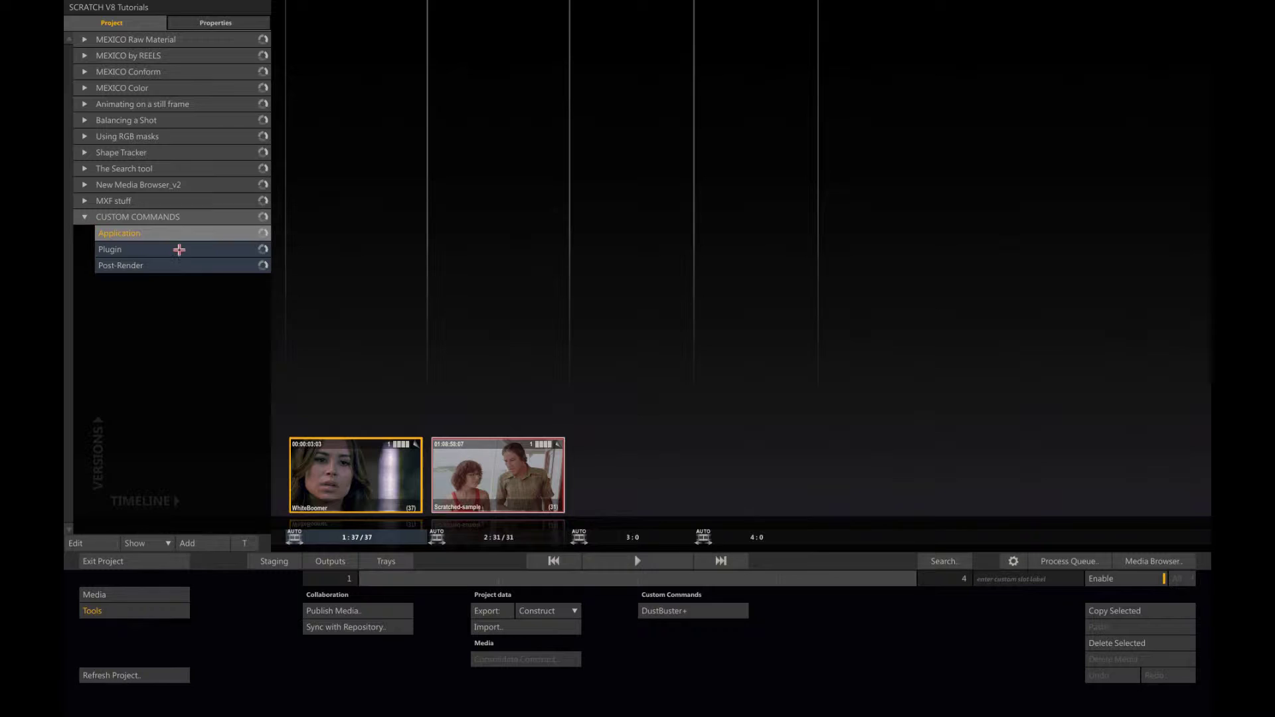
click(173, 251)
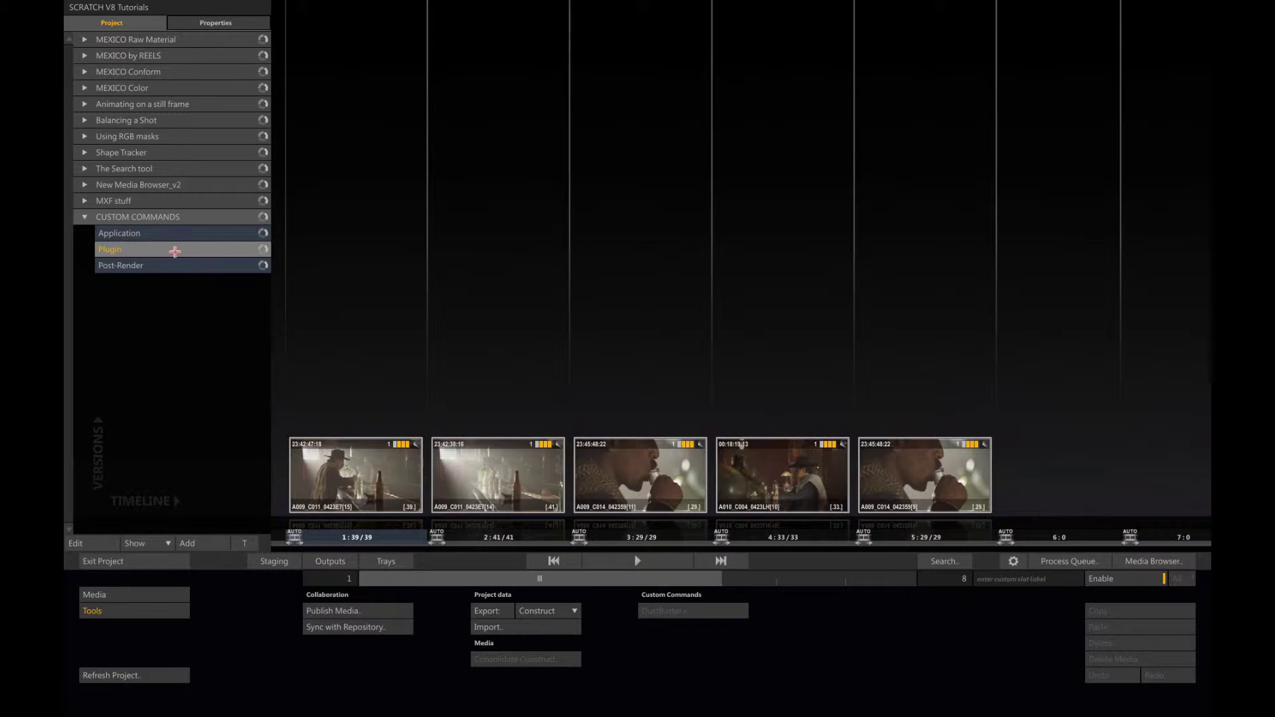
click(632, 561)
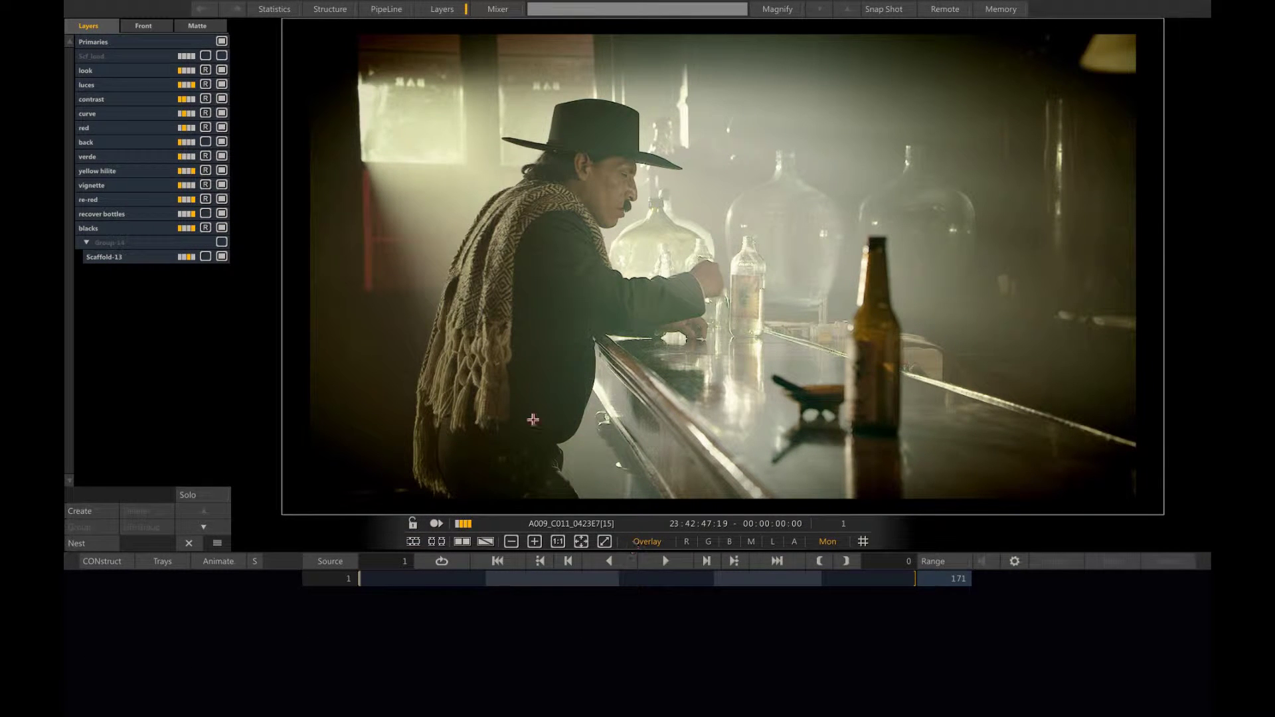
right_click(504, 402)
Apply the Sapphire Blur+Sharpen GrainRemove plugin to the shot from Matrix > Shot > Insert.
click(500, 433)
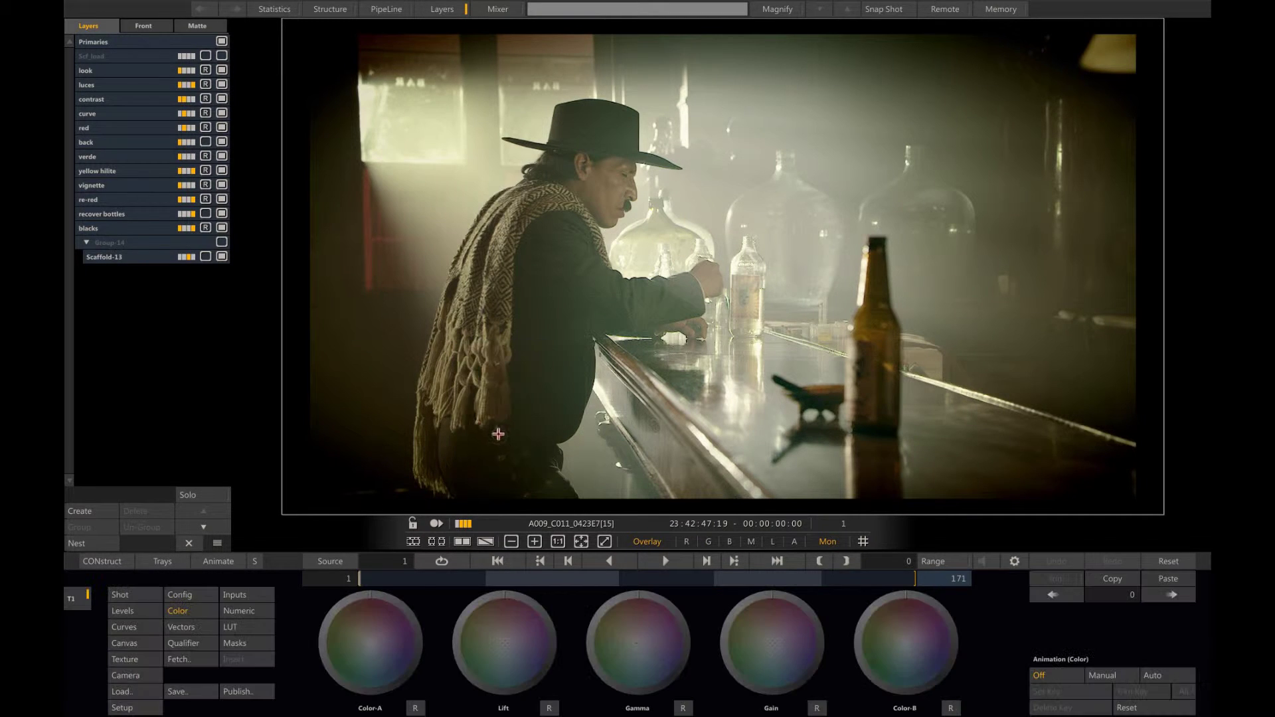
click(135, 593)
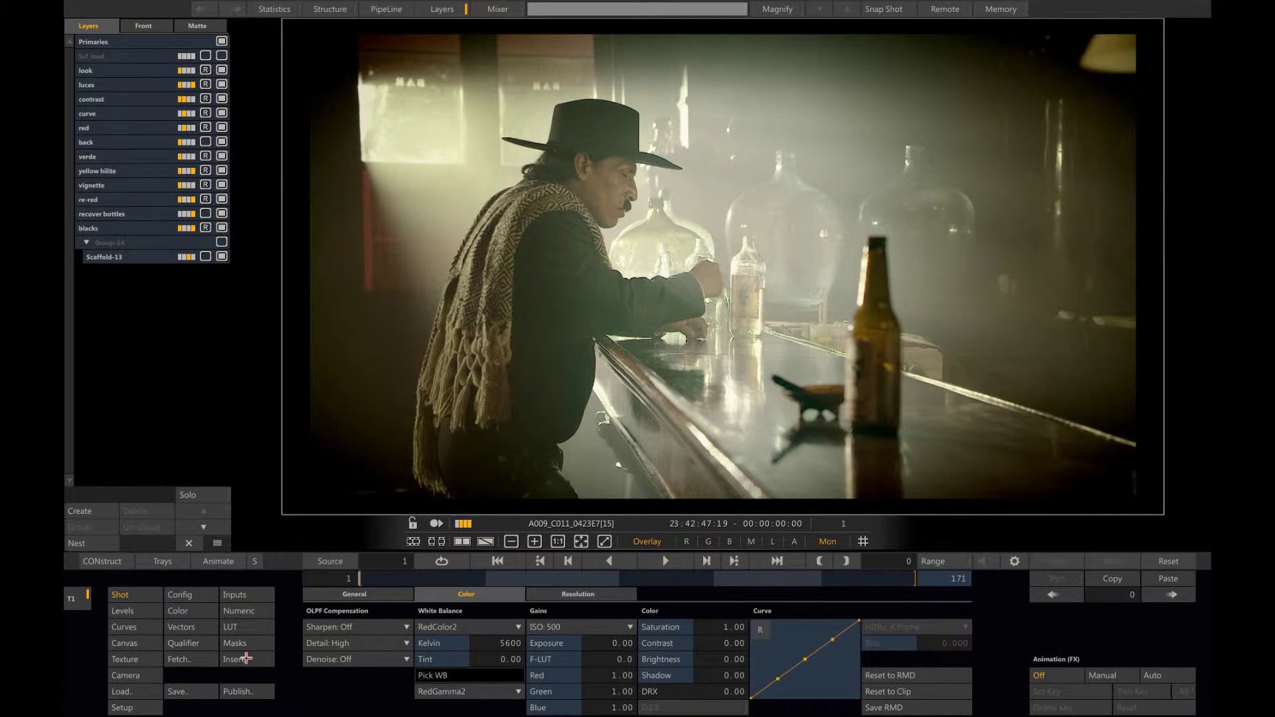
click(243, 659)
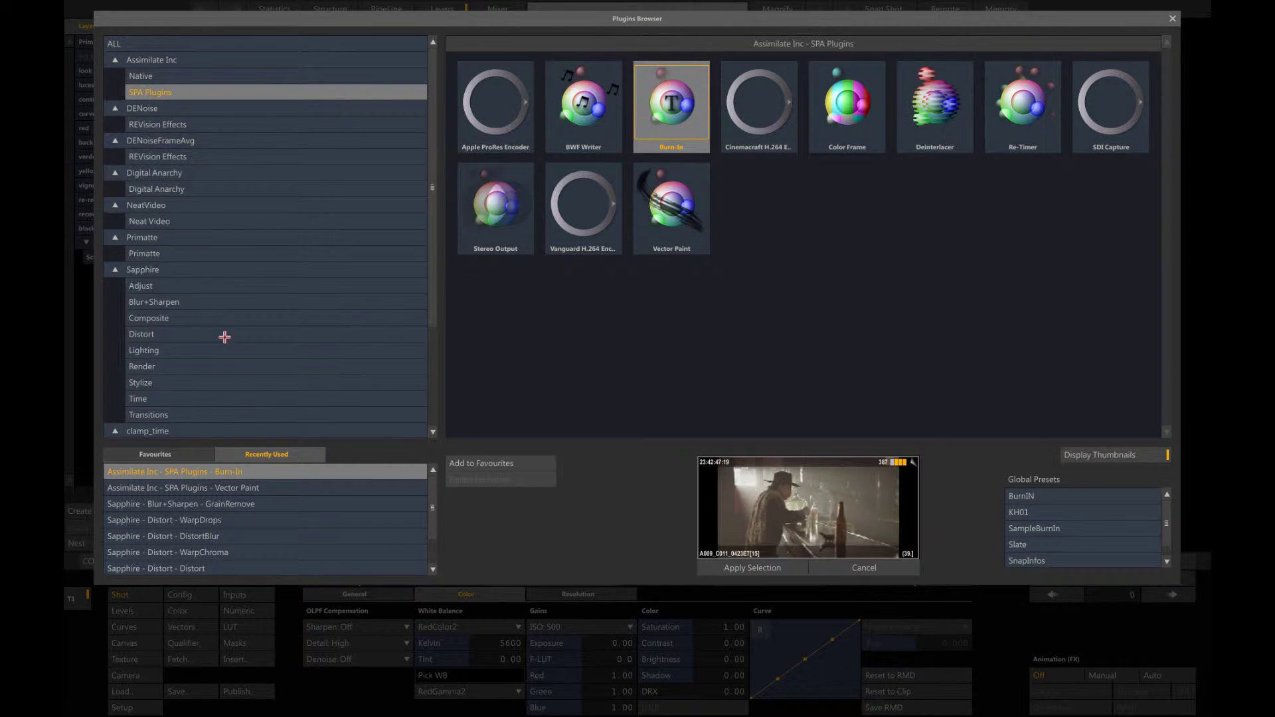
click(243, 307)
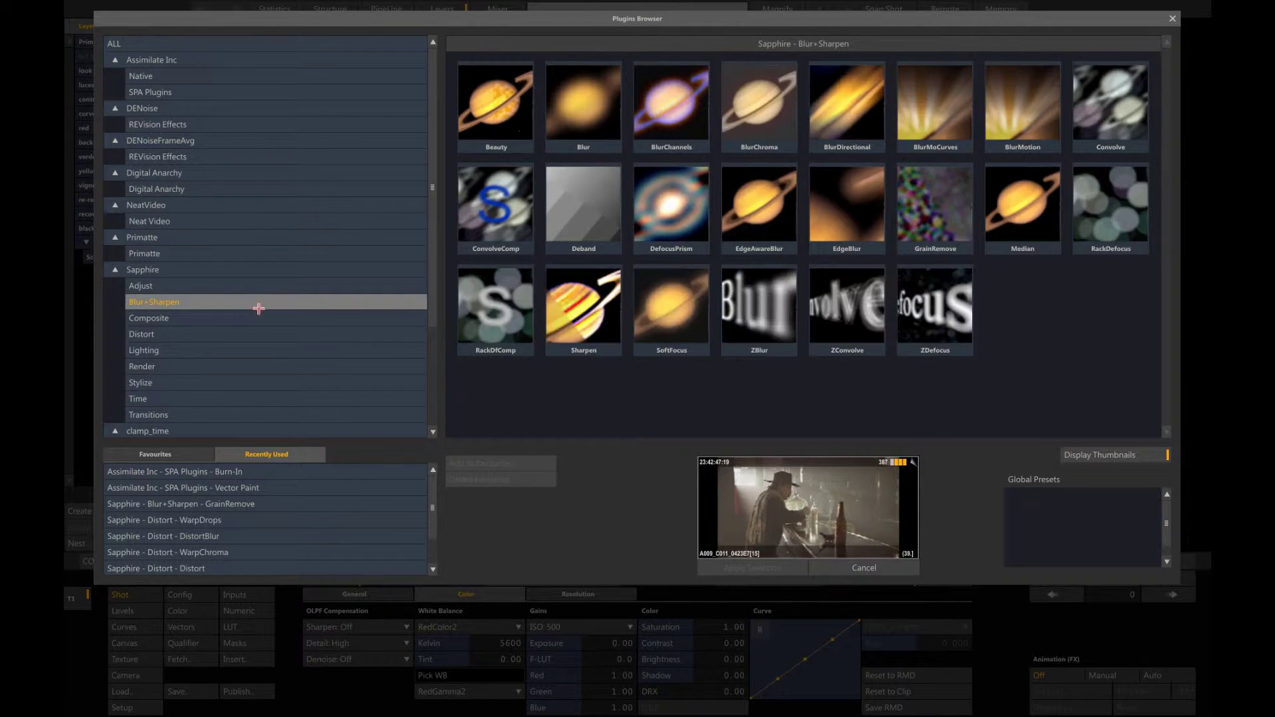
click(928, 216)
click(744, 566)
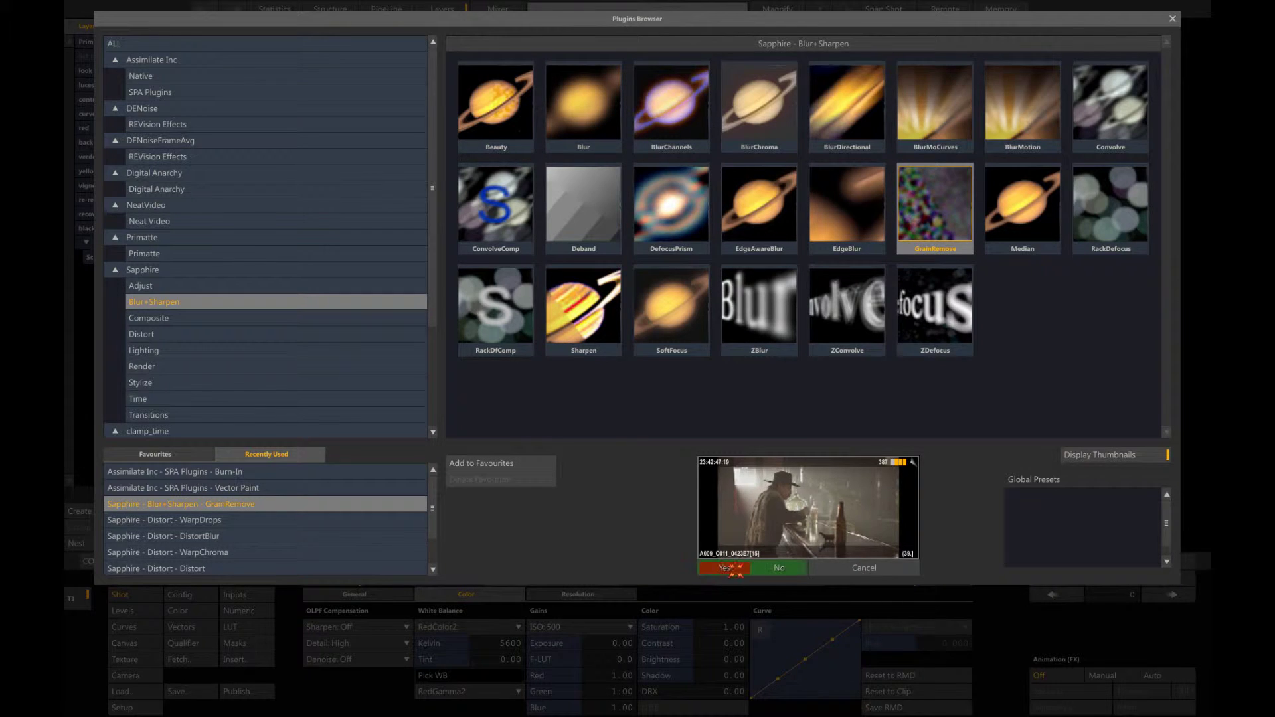
click(727, 570)
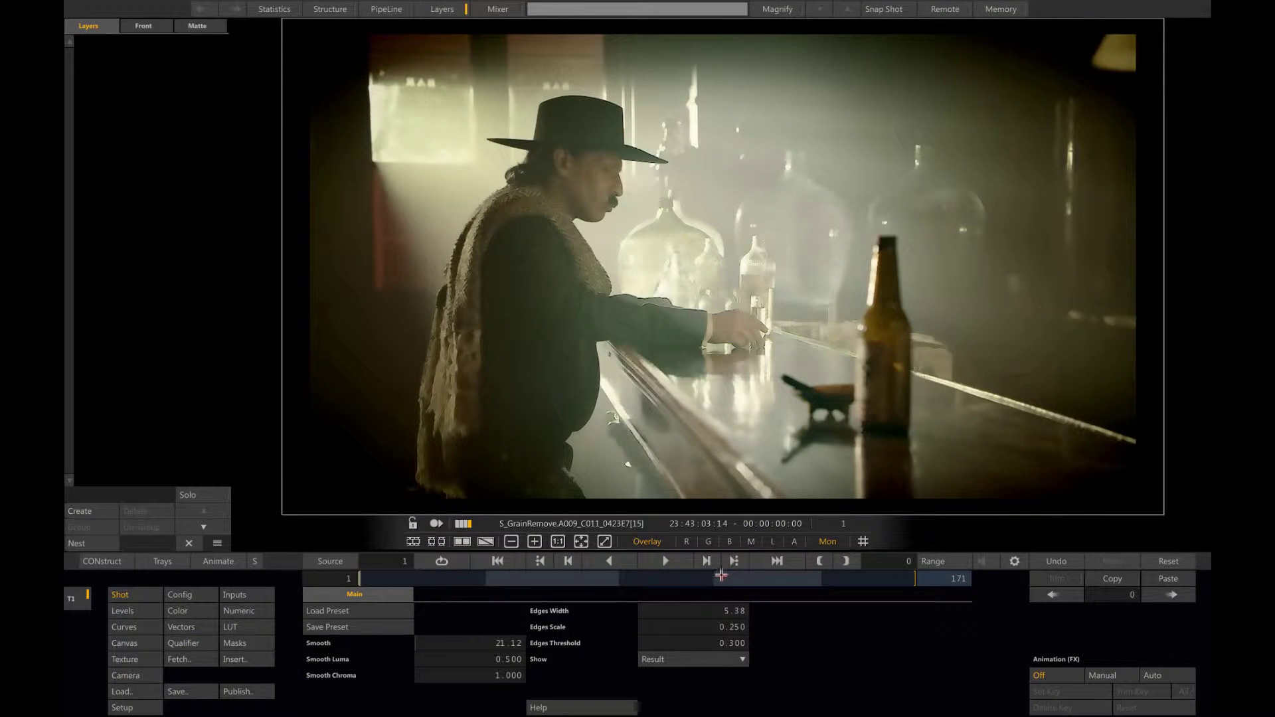
Raise GrainRemove's Edges Width, save it as a preset, and delete the S_GrainRemove source version.
drag(708, 611, 723, 618)
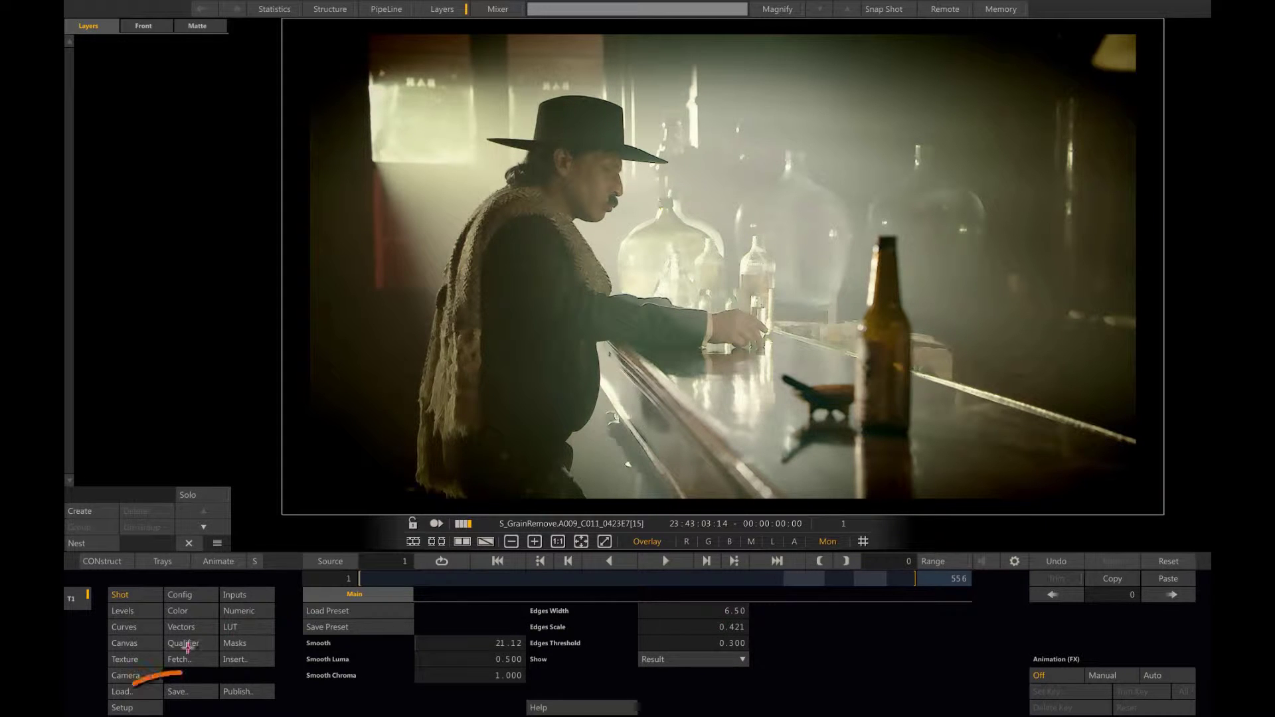
click(176, 691)
mouse_move(1208, 487)
click(1124, 544)
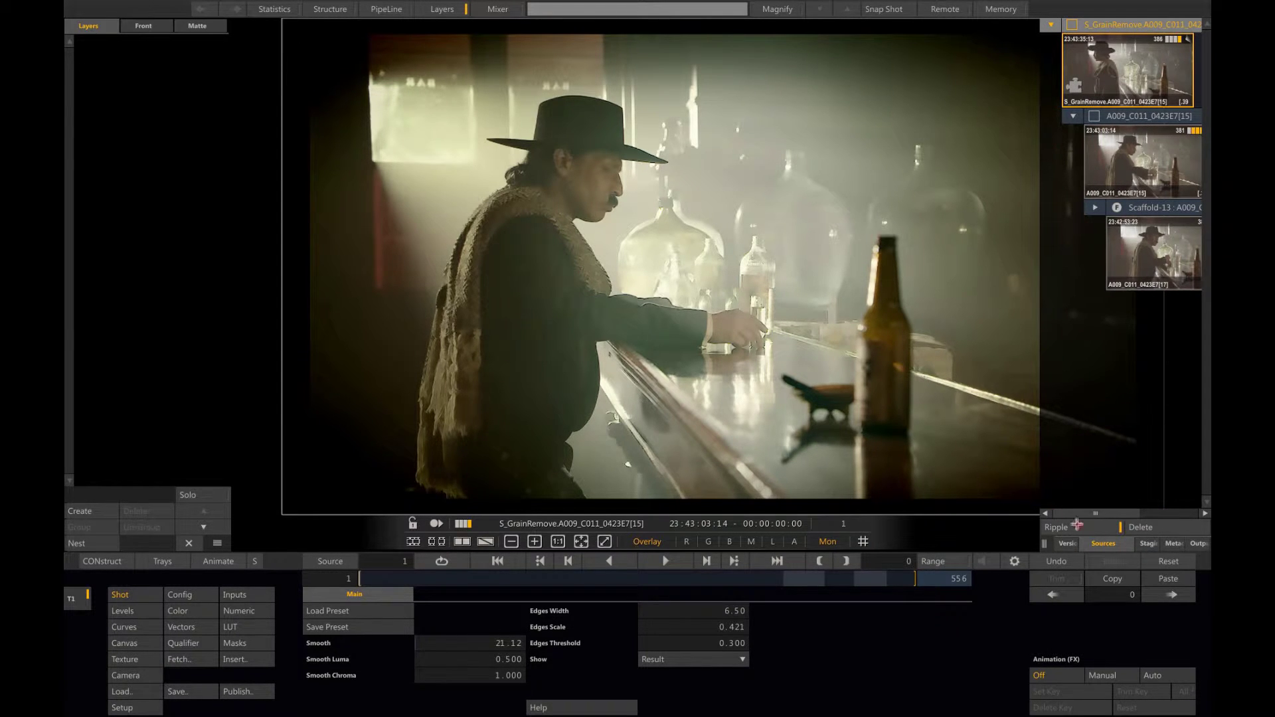
click(1136, 526)
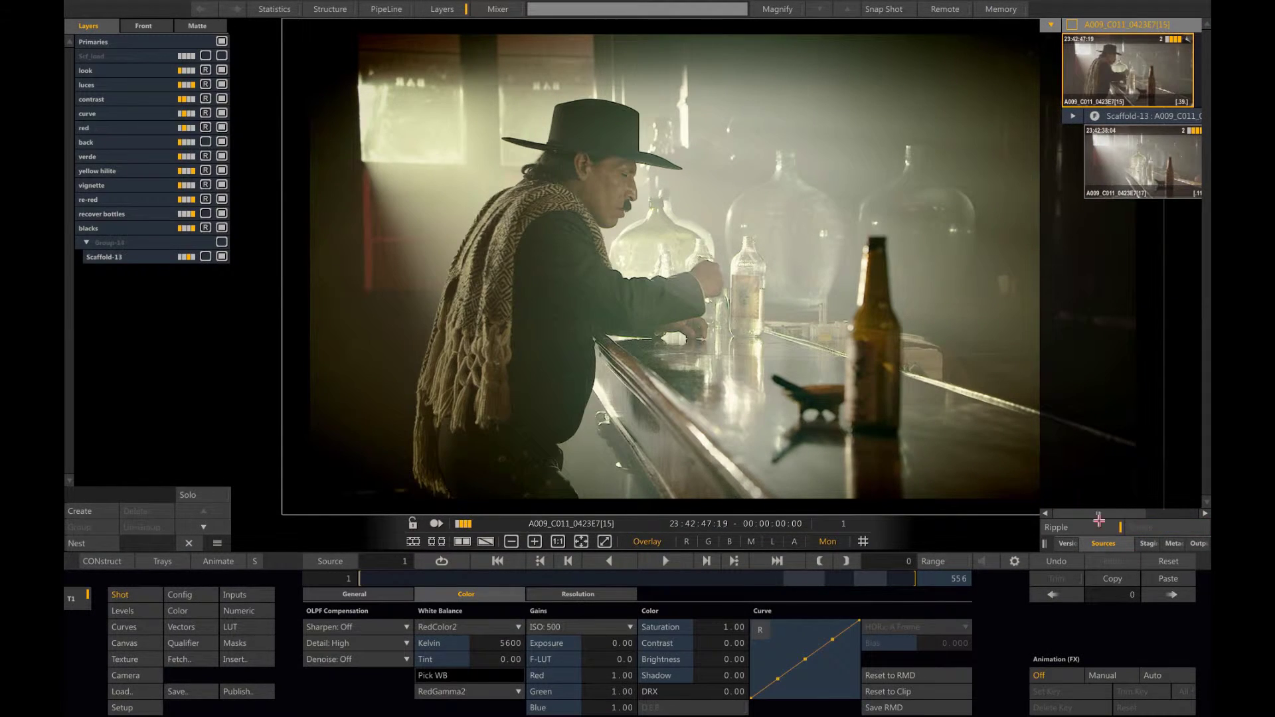
Exit the project and confirm leaving it.
click(117, 561)
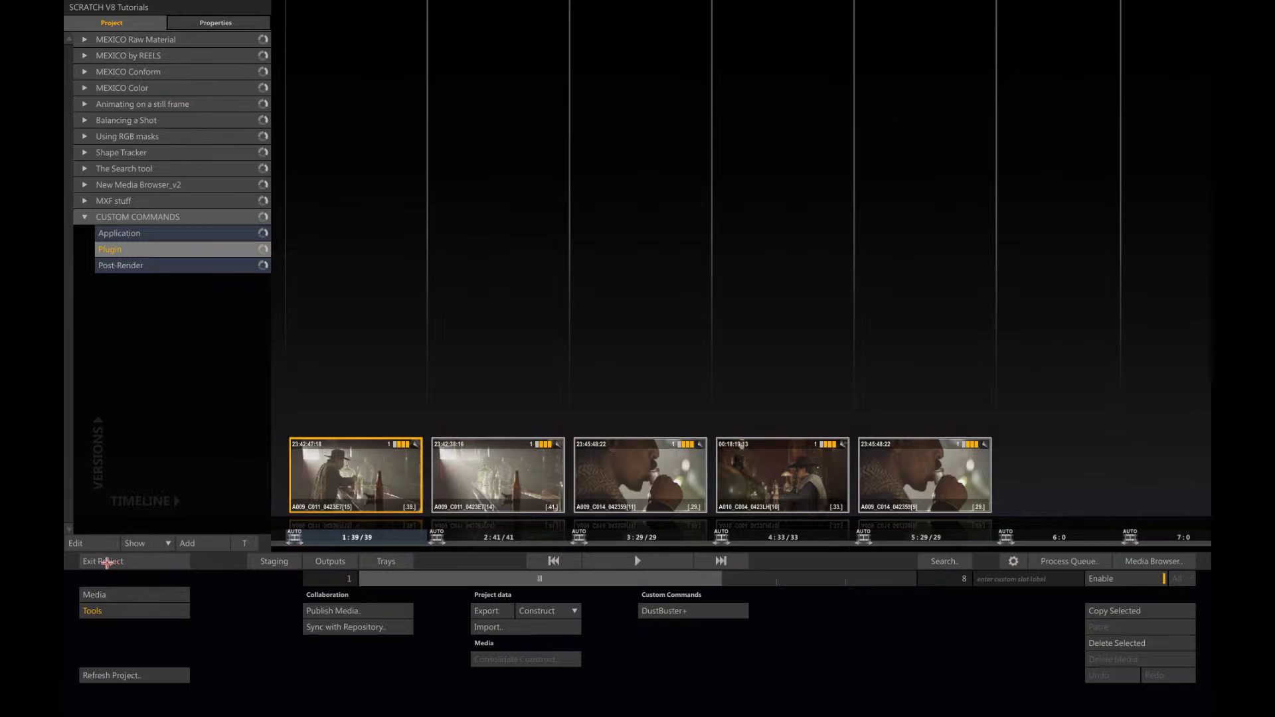
click(107, 562)
click(107, 561)
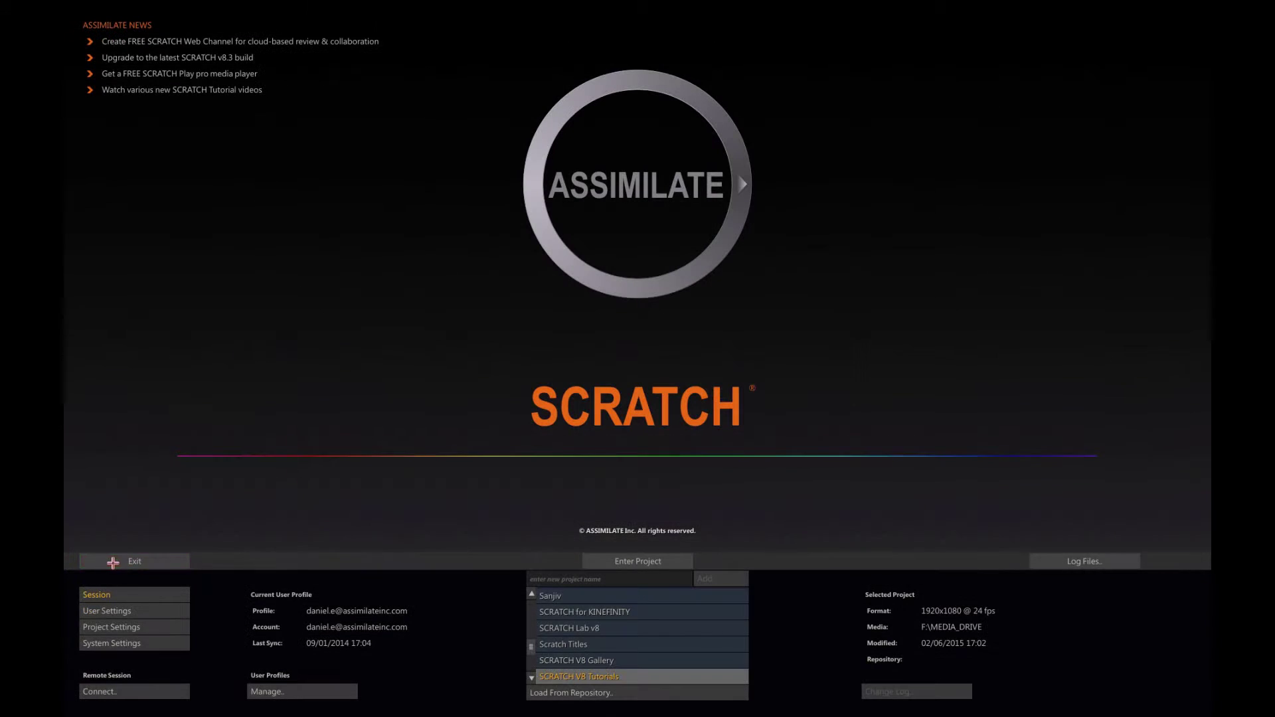
In Preferences' Custom Commands, add a new command titled GrainRemove.
click(132, 641)
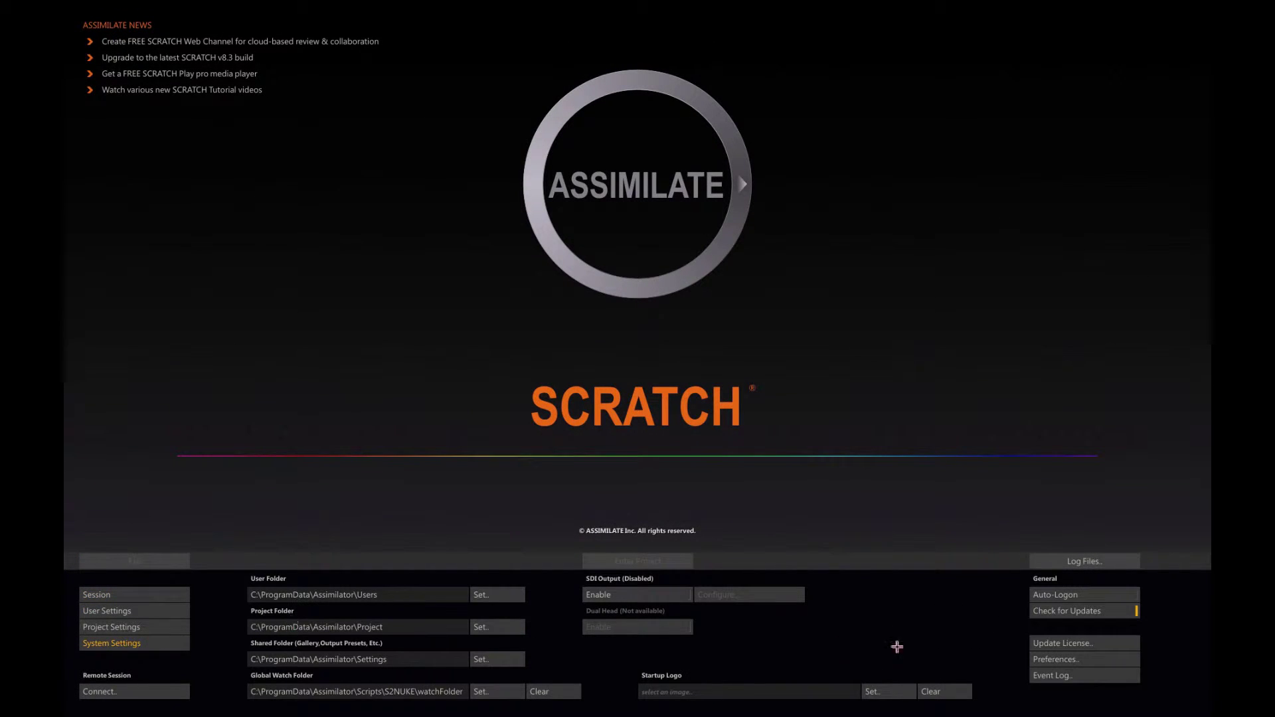
click(1054, 659)
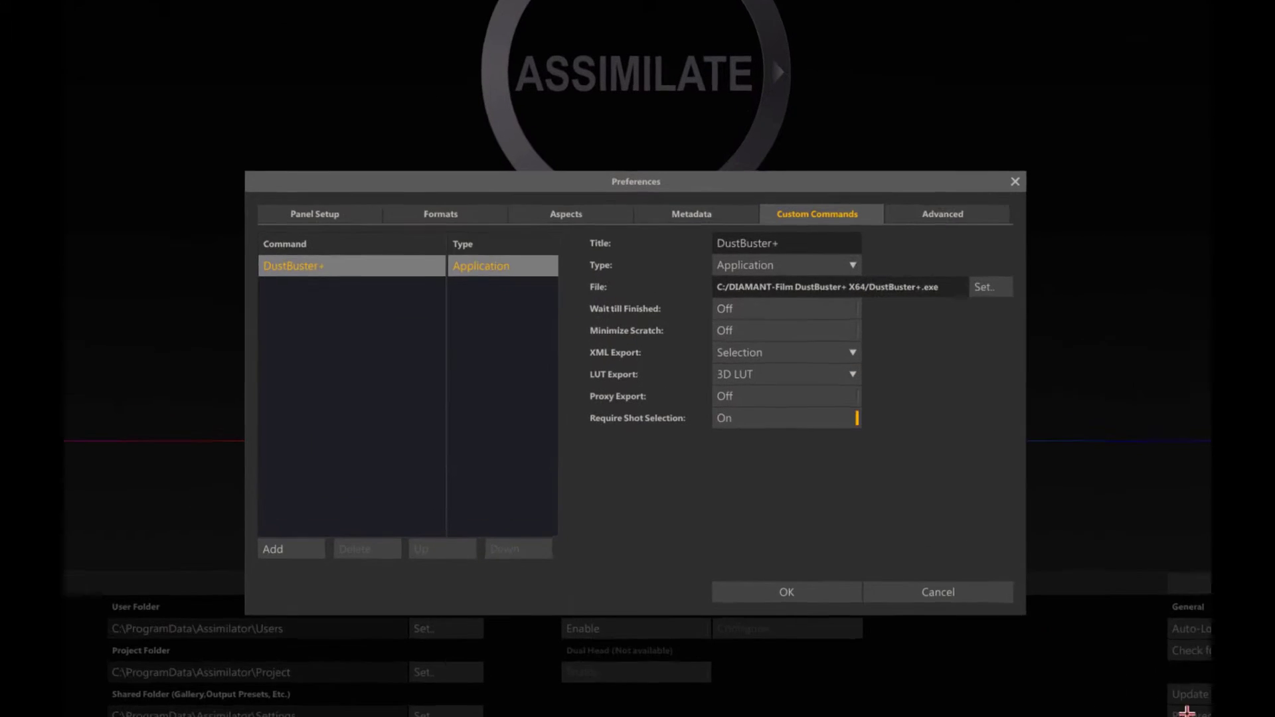
click(243, 553)
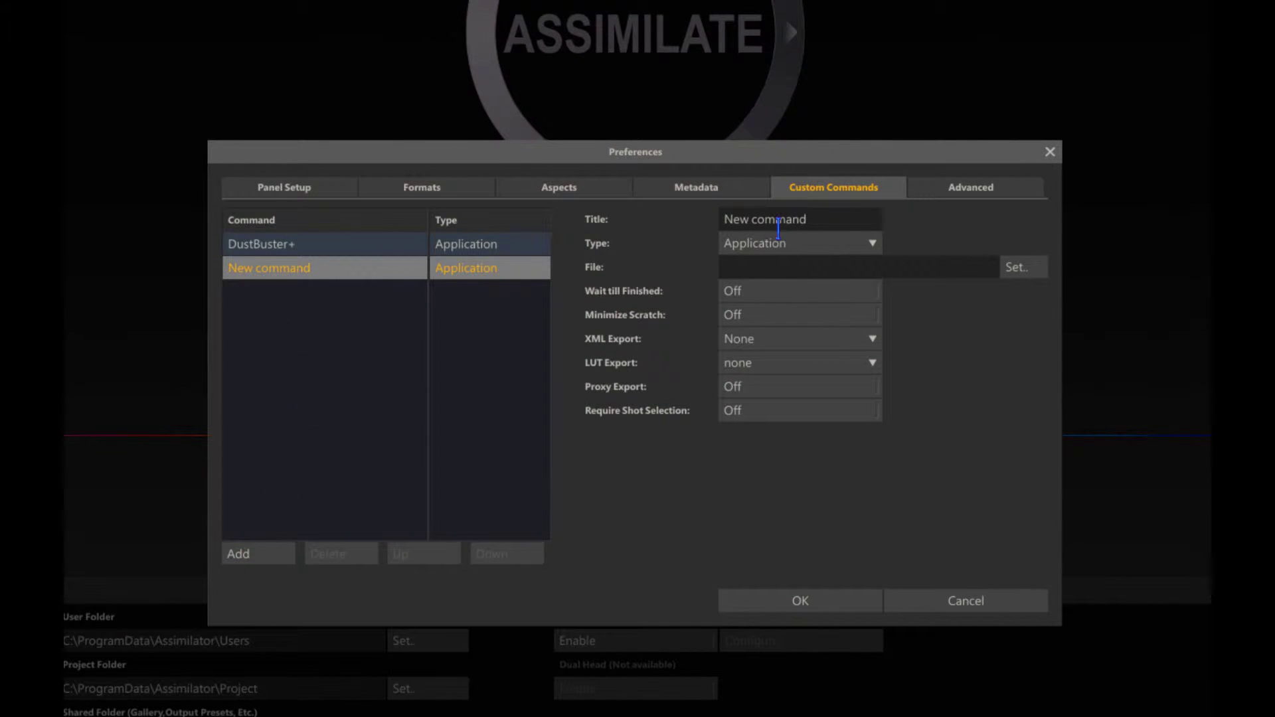
drag(827, 220, 698, 226)
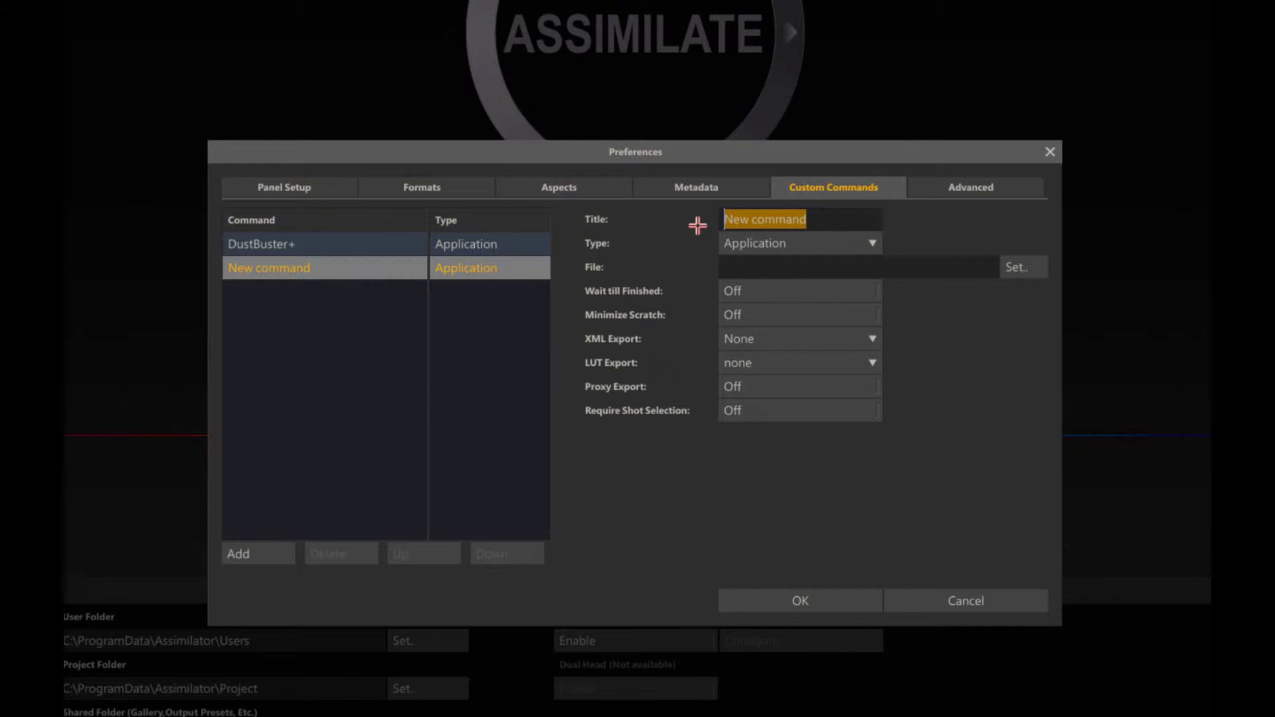
text(G)
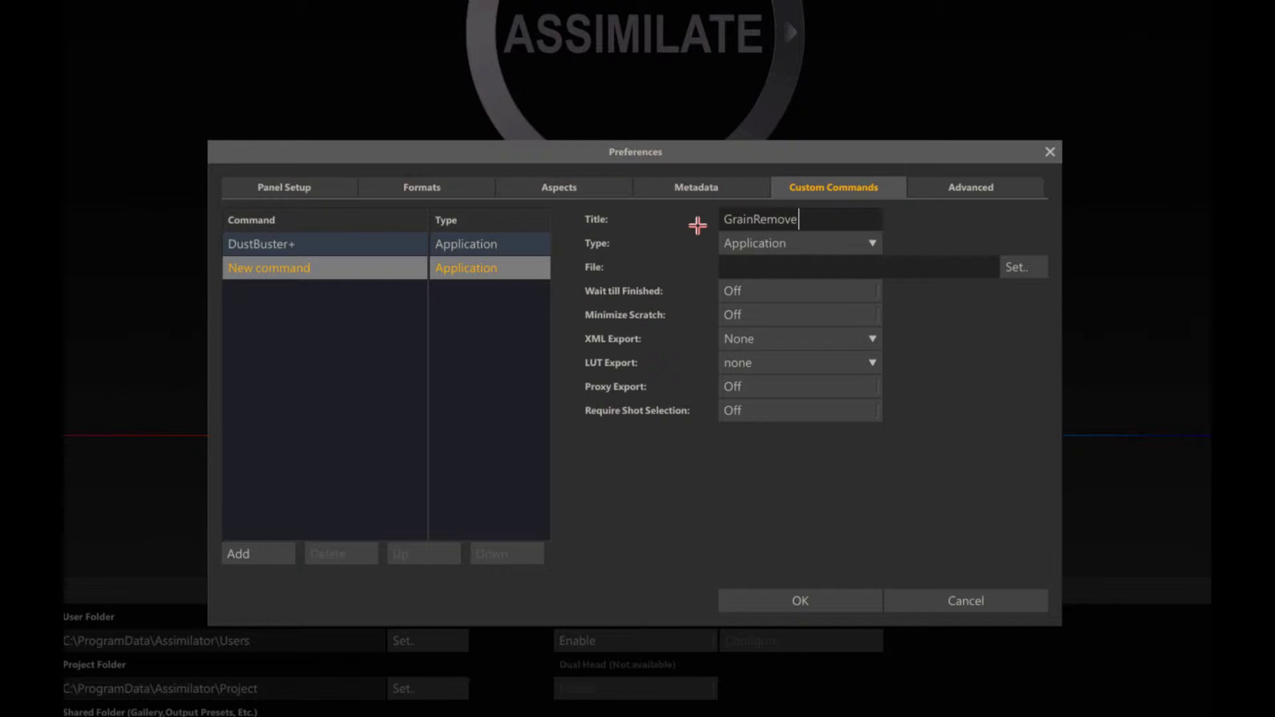
text(rainRemove)
Set the new command's type to Plugin and choose S_GrainRemove as its plugin.
click(871, 242)
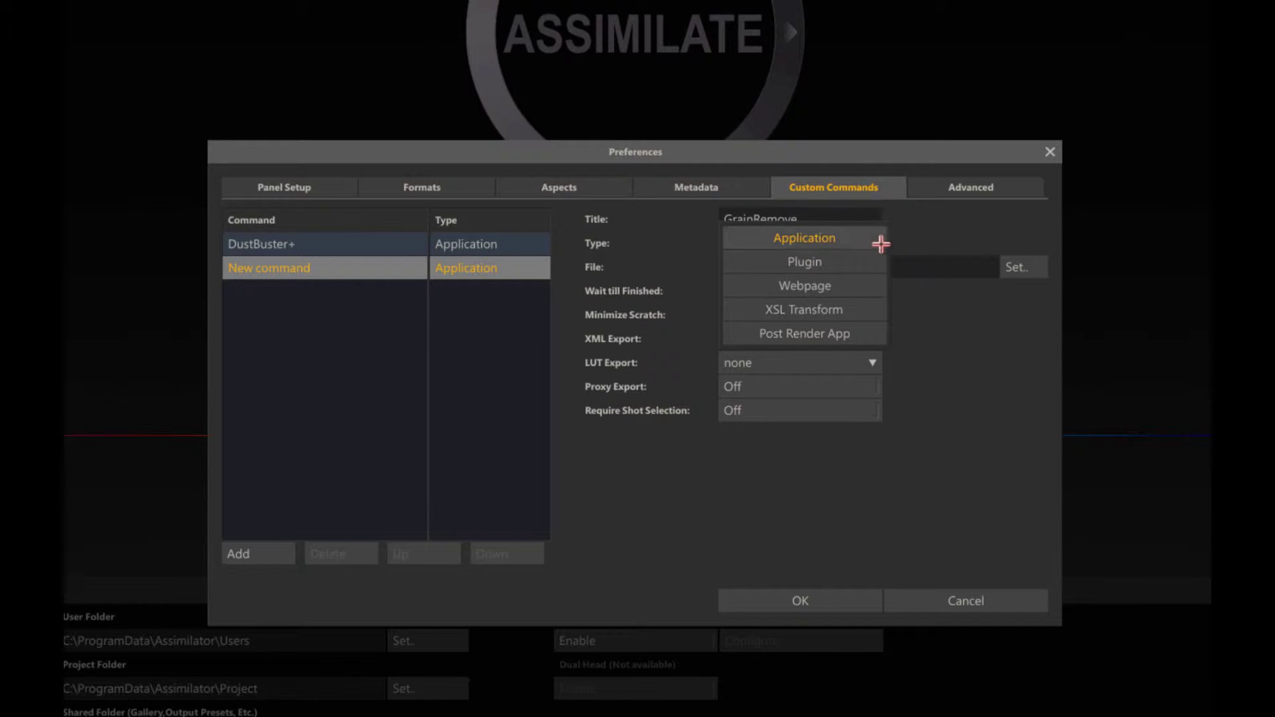
click(836, 261)
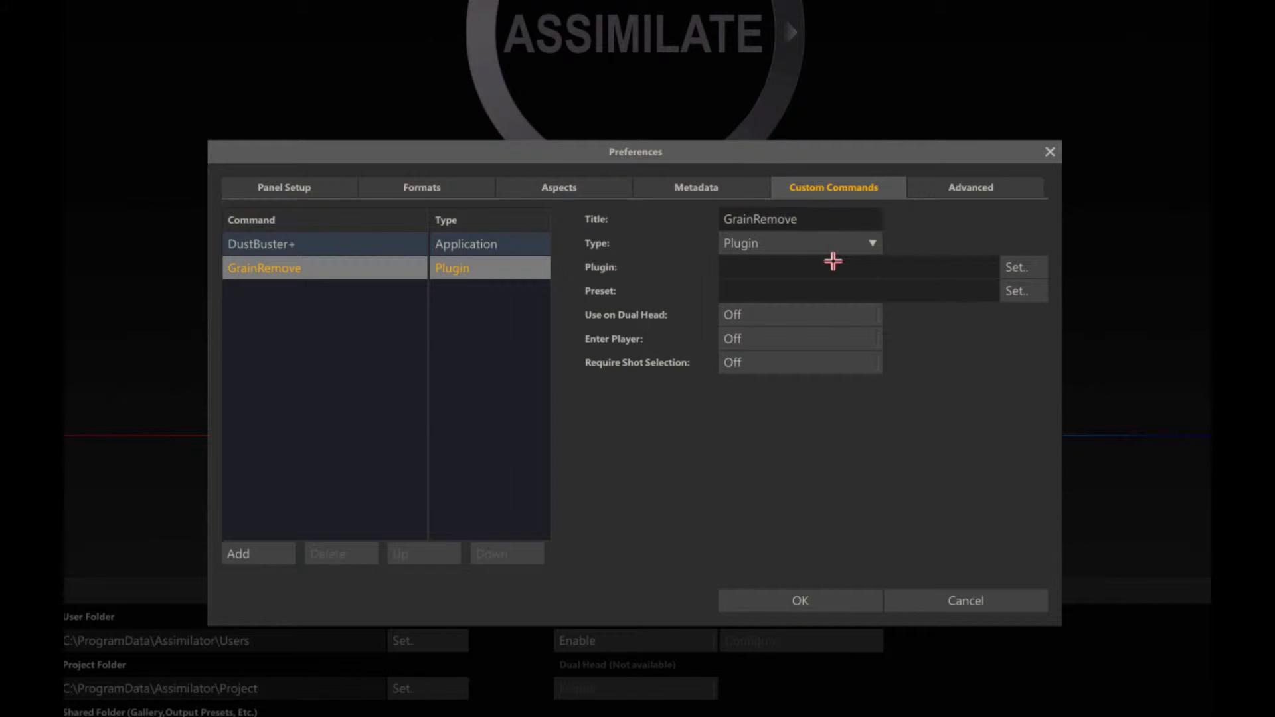
click(1016, 268)
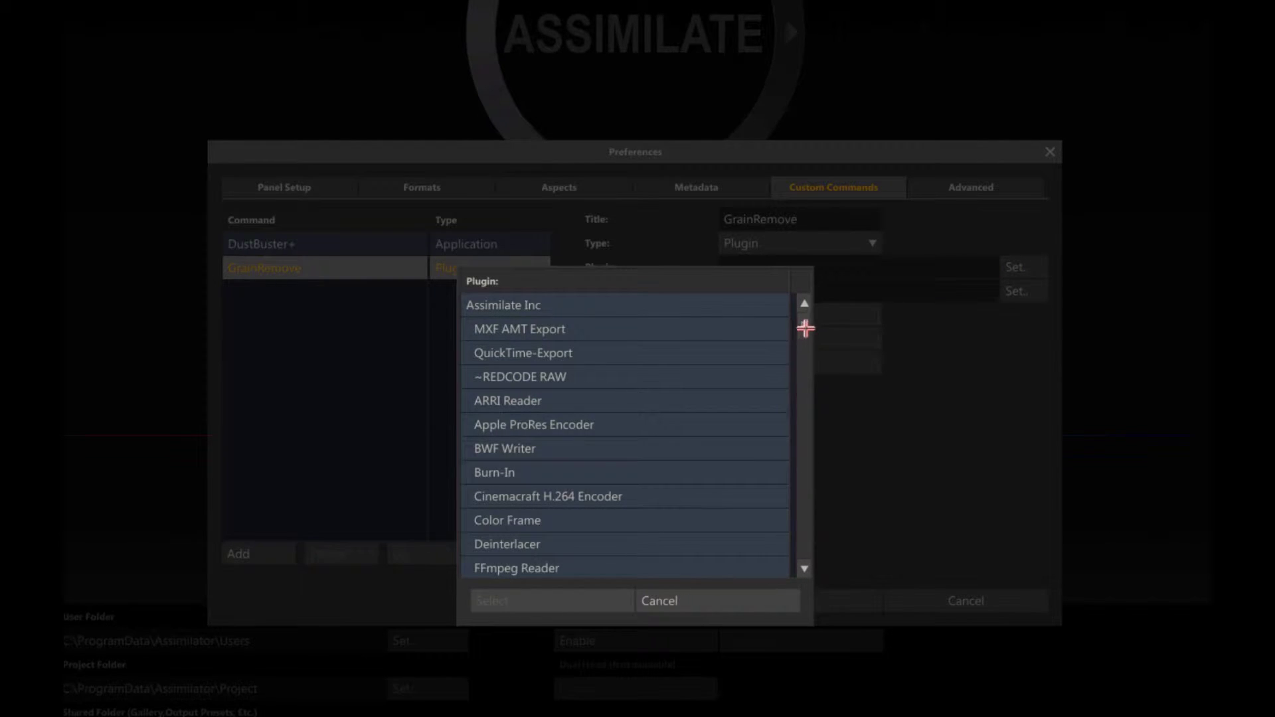
drag(803, 324, 800, 361)
click(576, 479)
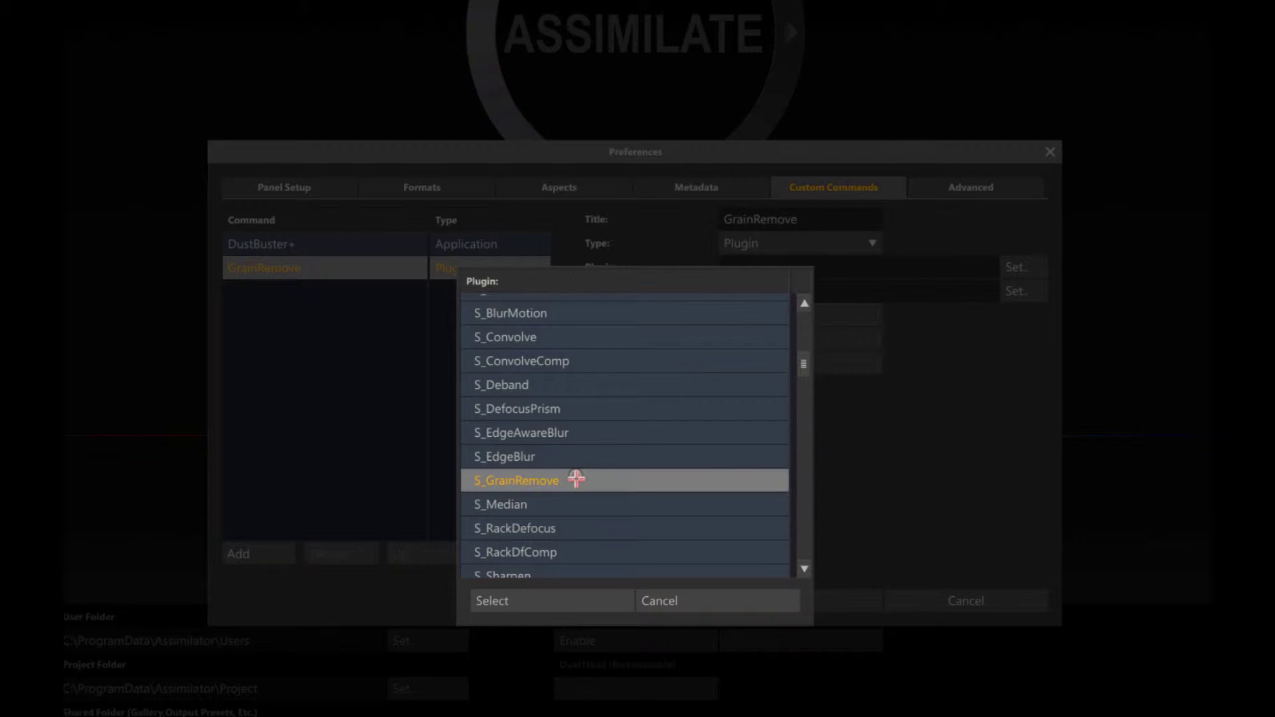
click(522, 596)
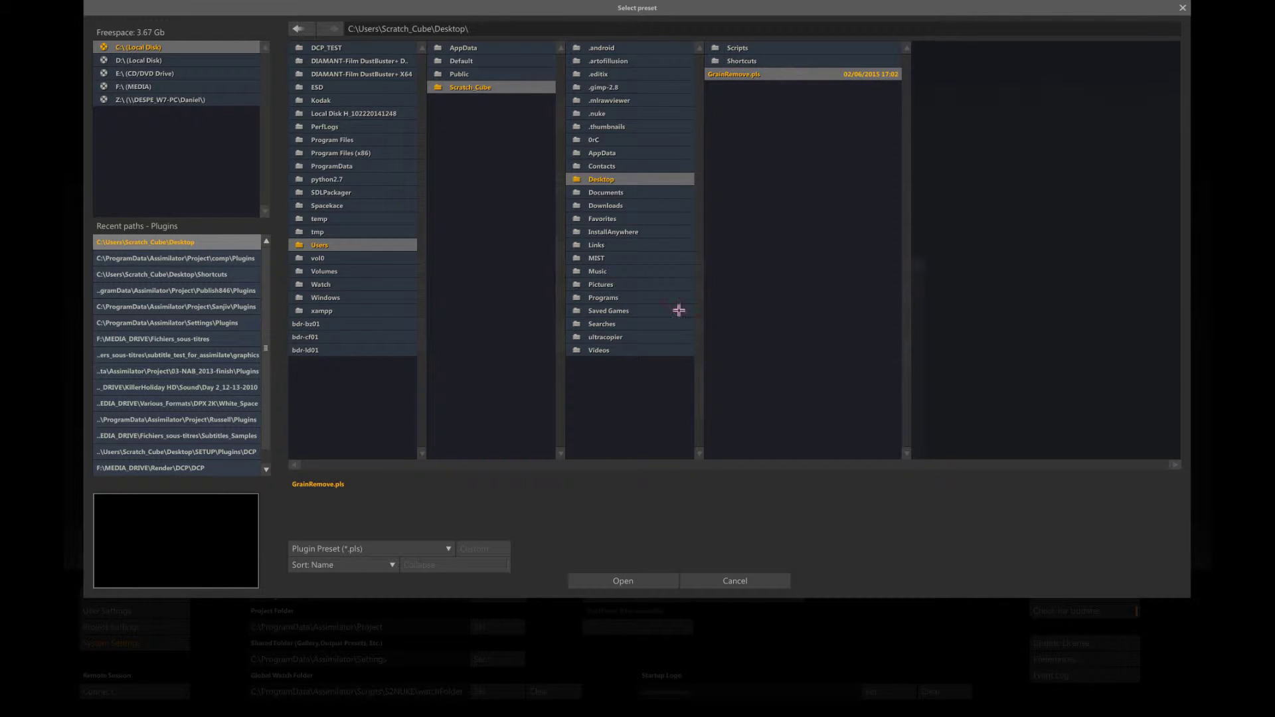
Load the GrainRemove.pls preset, turn Require Shot Selection on, and save the preferences.
click(607, 577)
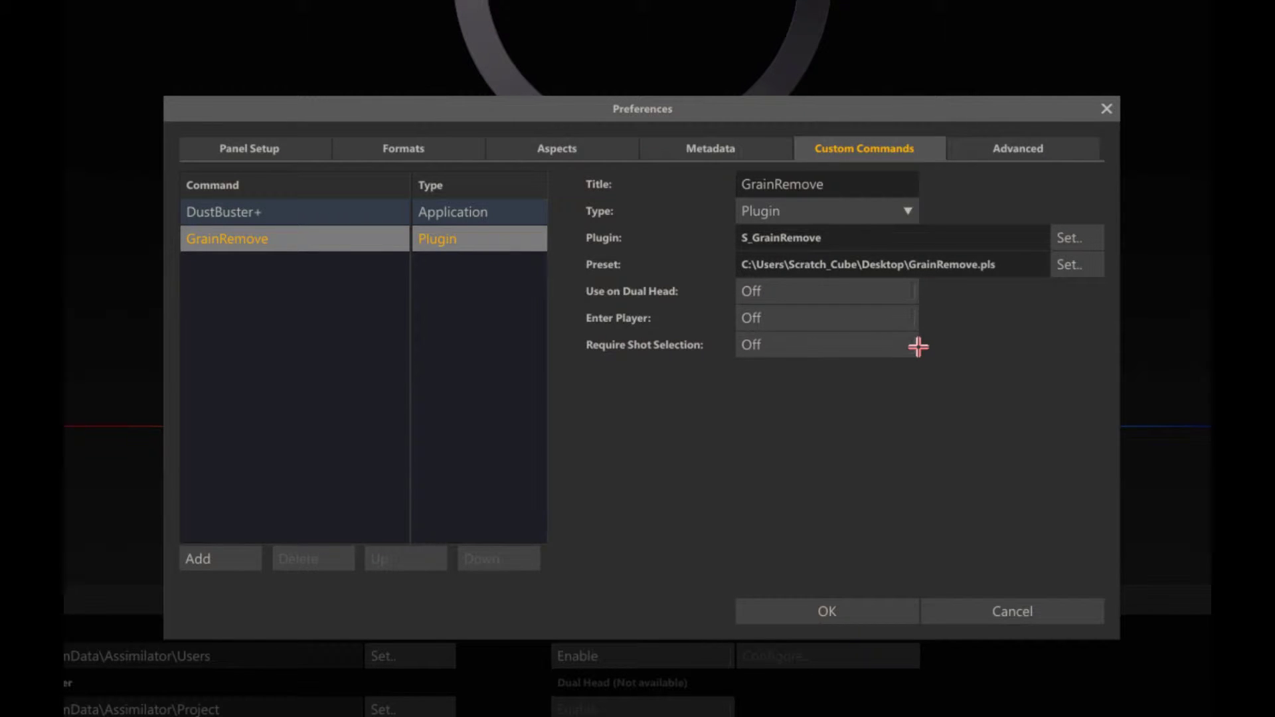
click(908, 345)
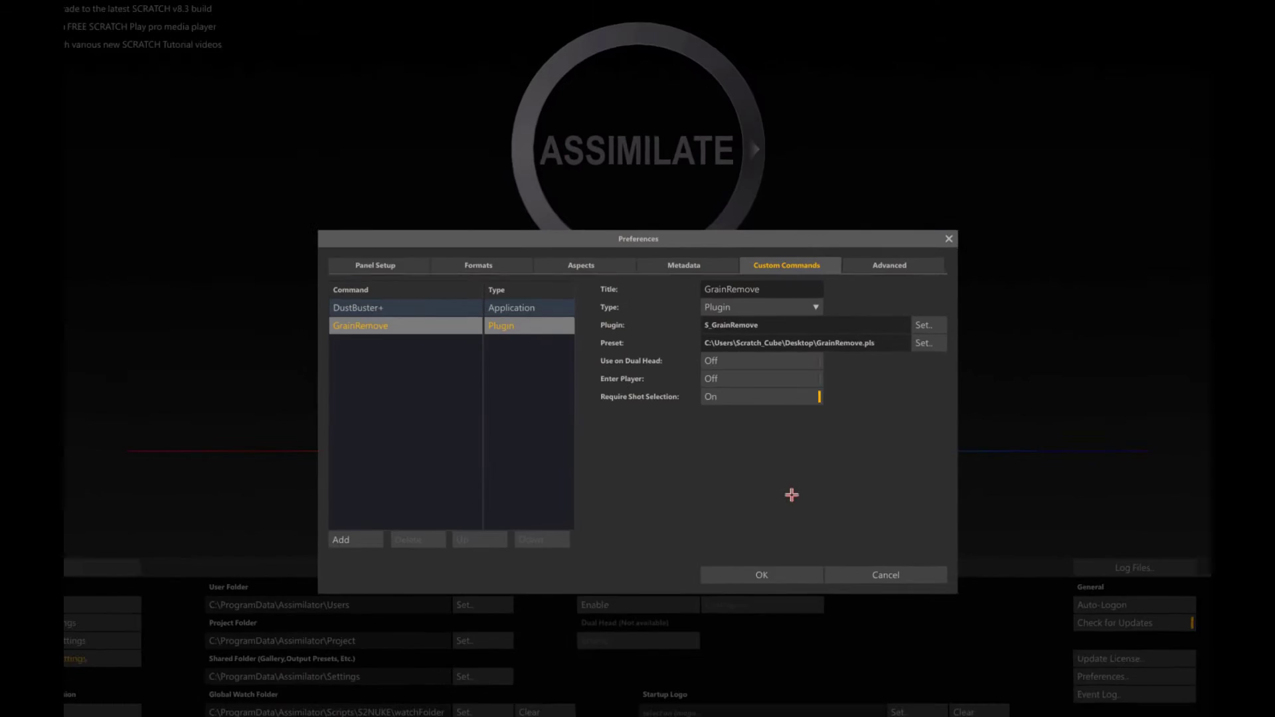
click(751, 567)
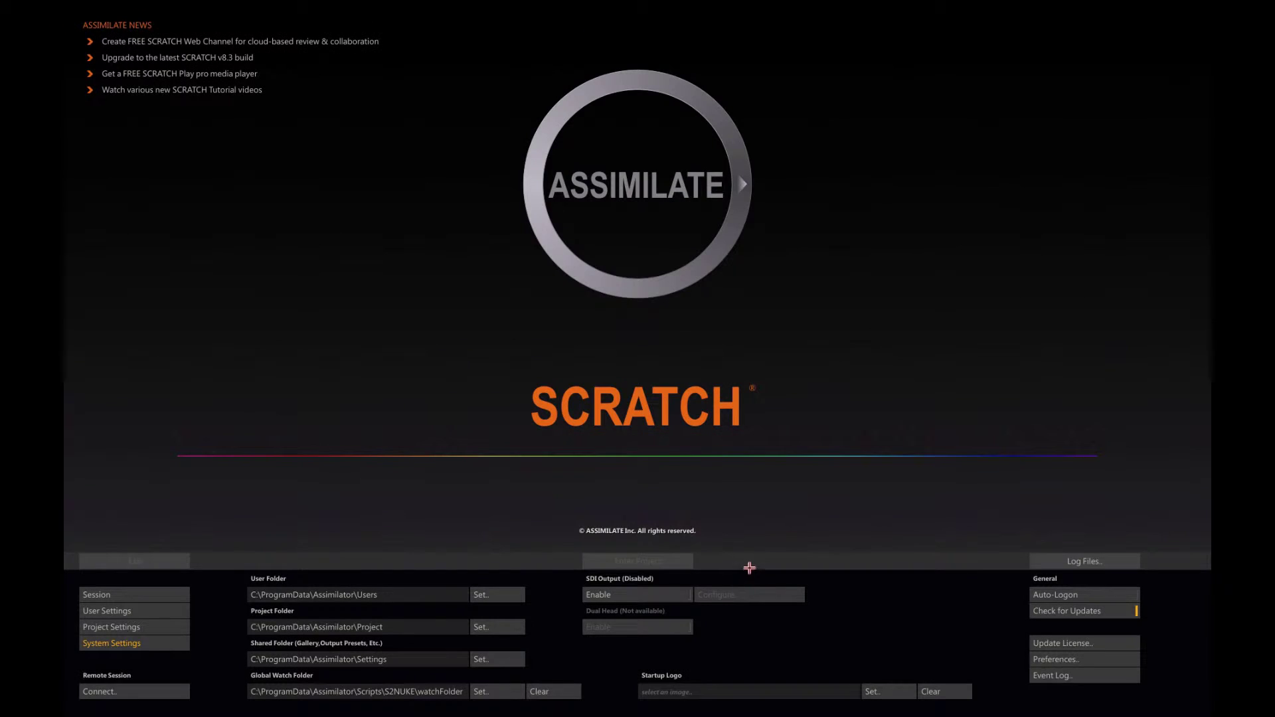
Reopen the Plugin construct, show its Tools tab, and box-select all five timeline shots.
click(117, 595)
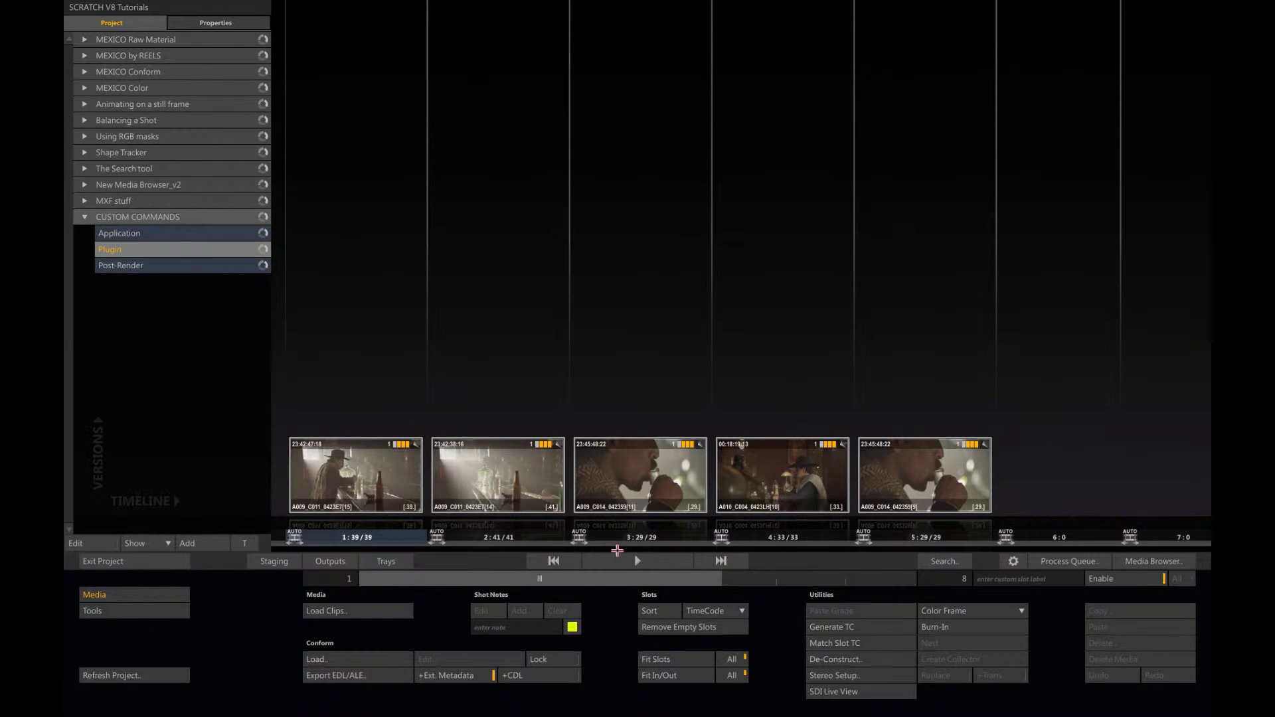
click(146, 609)
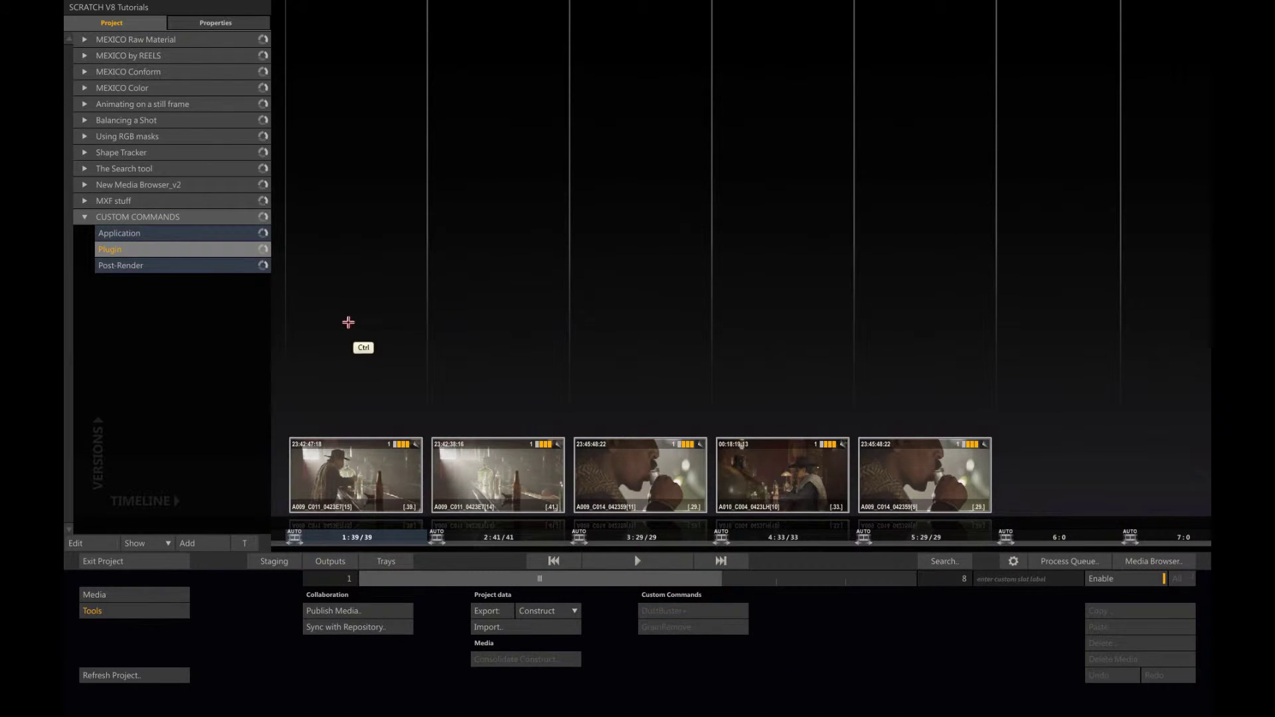
drag(342, 323, 976, 503)
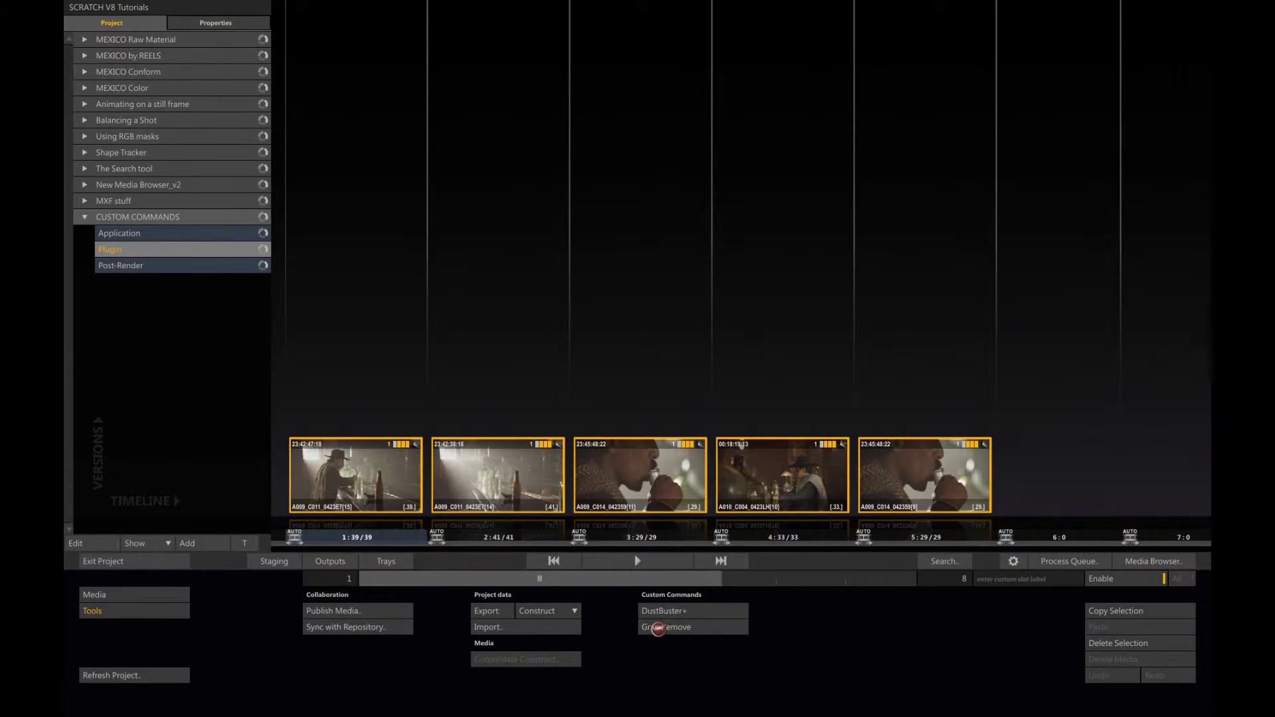
Run GrainRemove on the five shots and stack the S_GrainRemove versions onto the timeline.
click(657, 629)
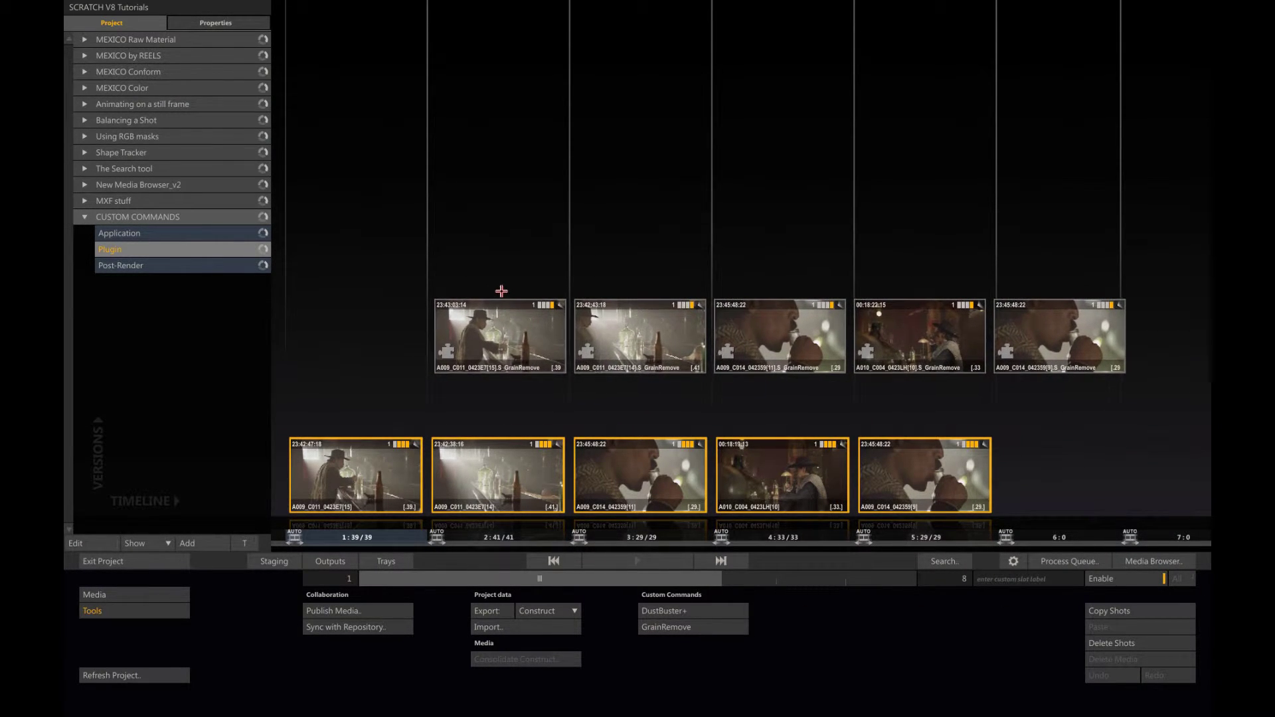
drag(501, 291, 346, 520)
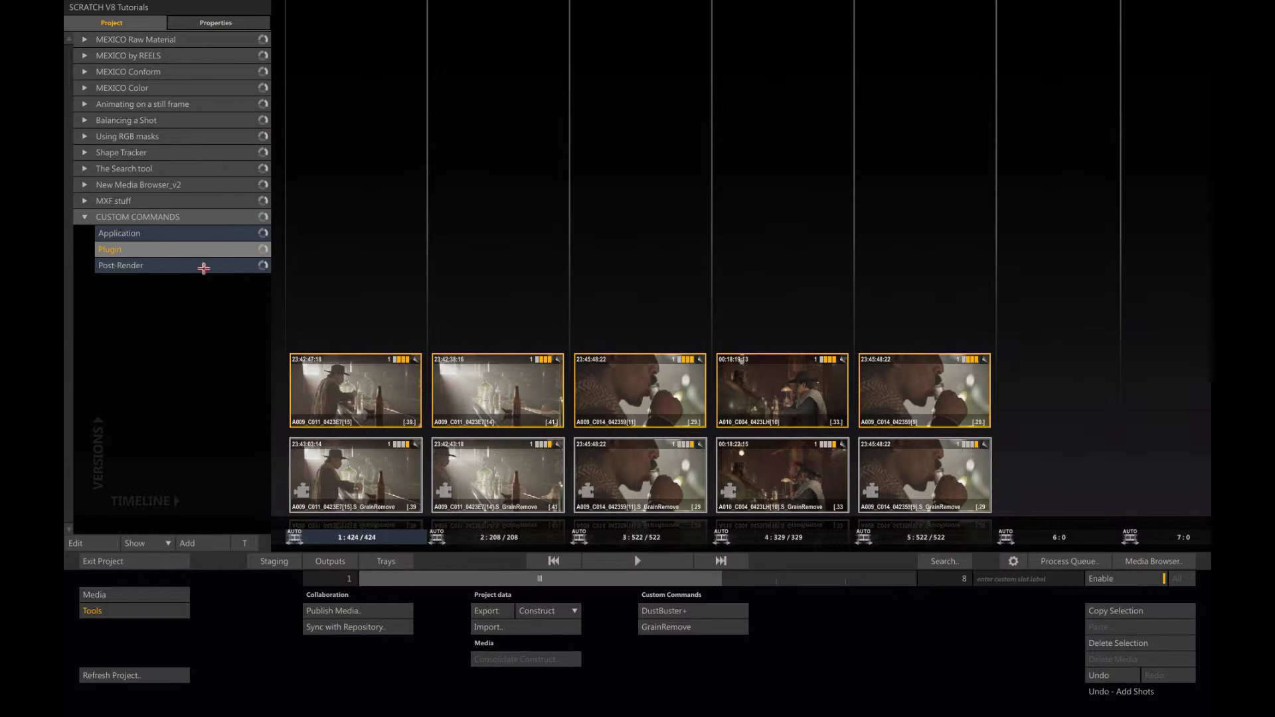
Add an MXF AMT Export output on the Post-Render construct's Outputs tab.
click(206, 265)
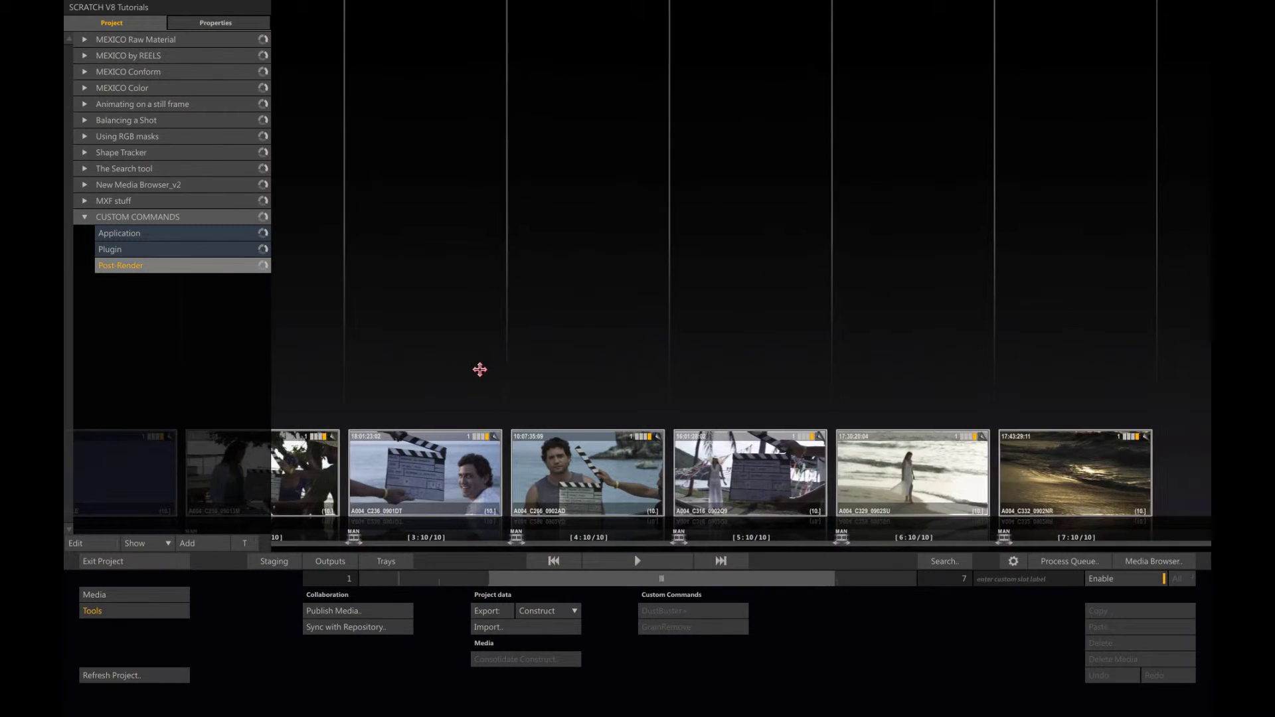
click(334, 560)
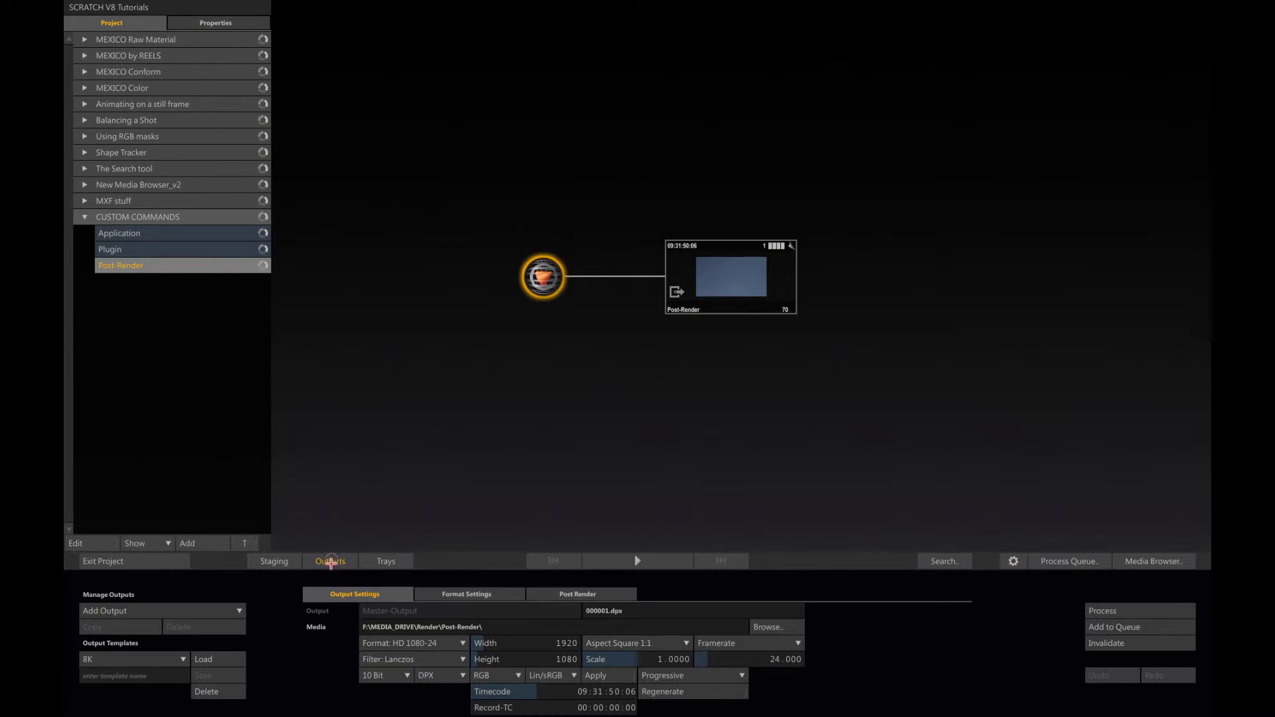
click(752, 283)
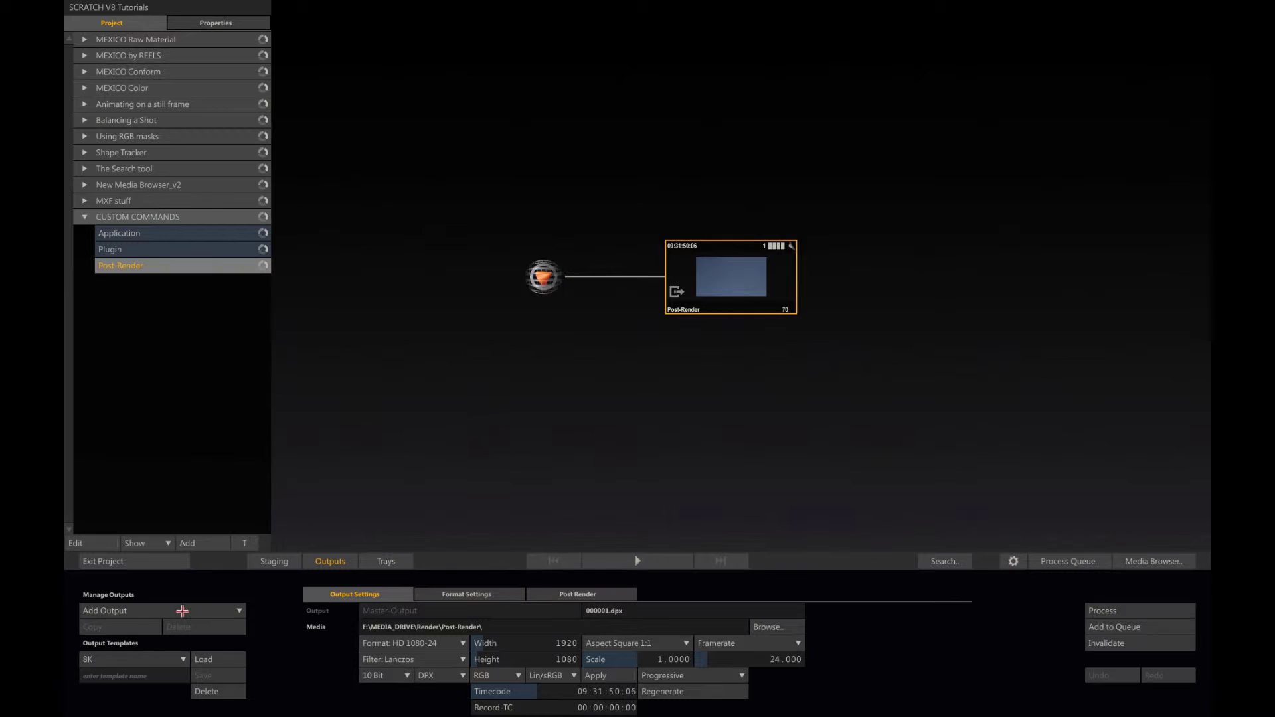
click(184, 611)
click(212, 578)
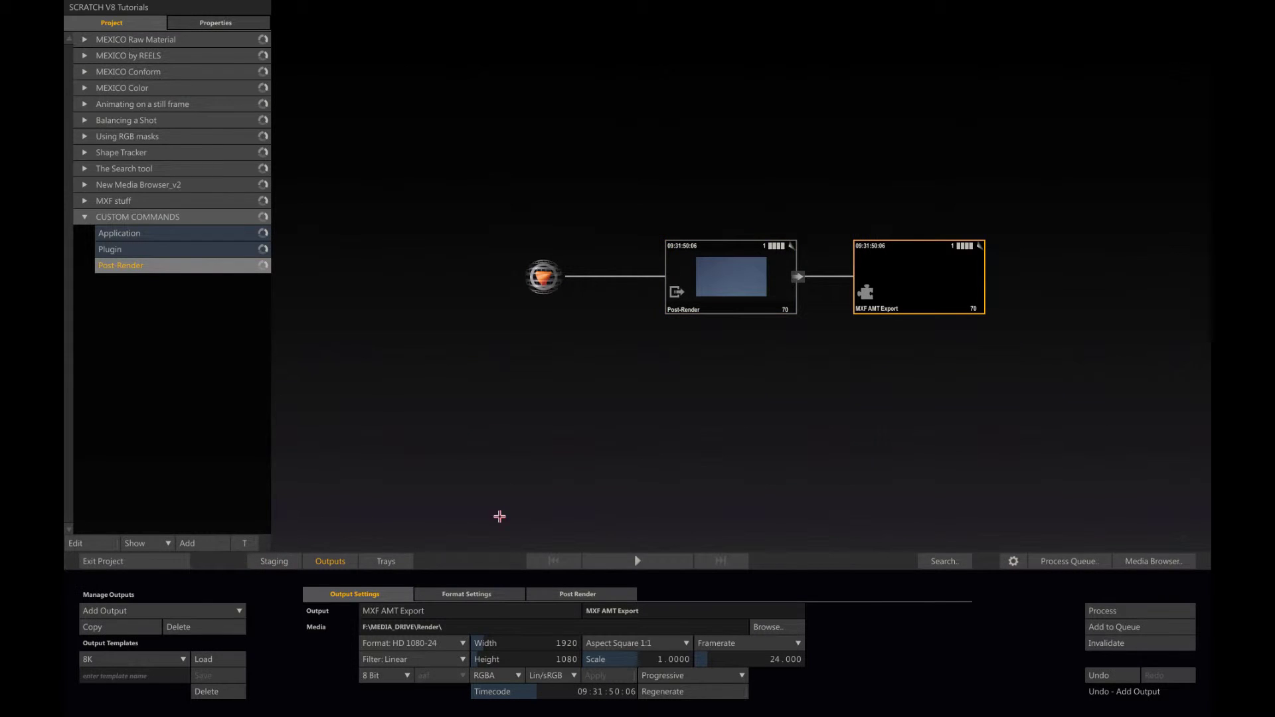
Set the output filename to the #sname Source Name code.
click(625, 611)
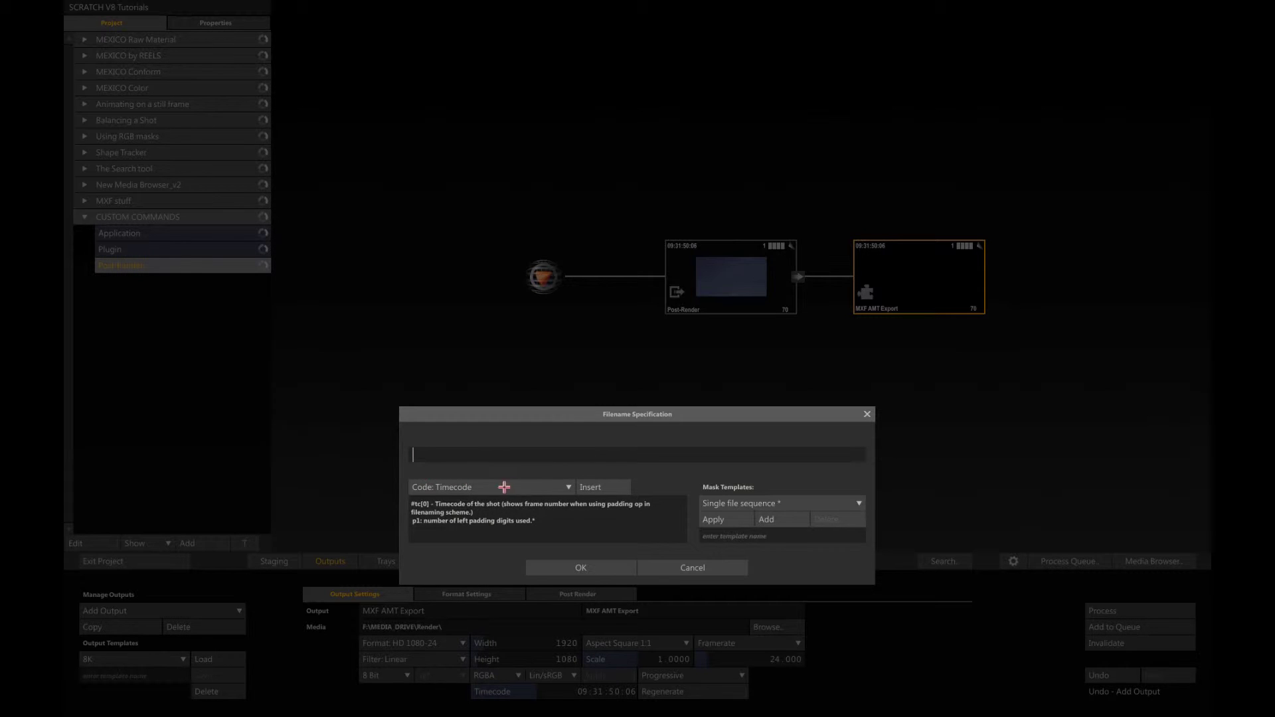
click(567, 486)
click(571, 513)
click(601, 487)
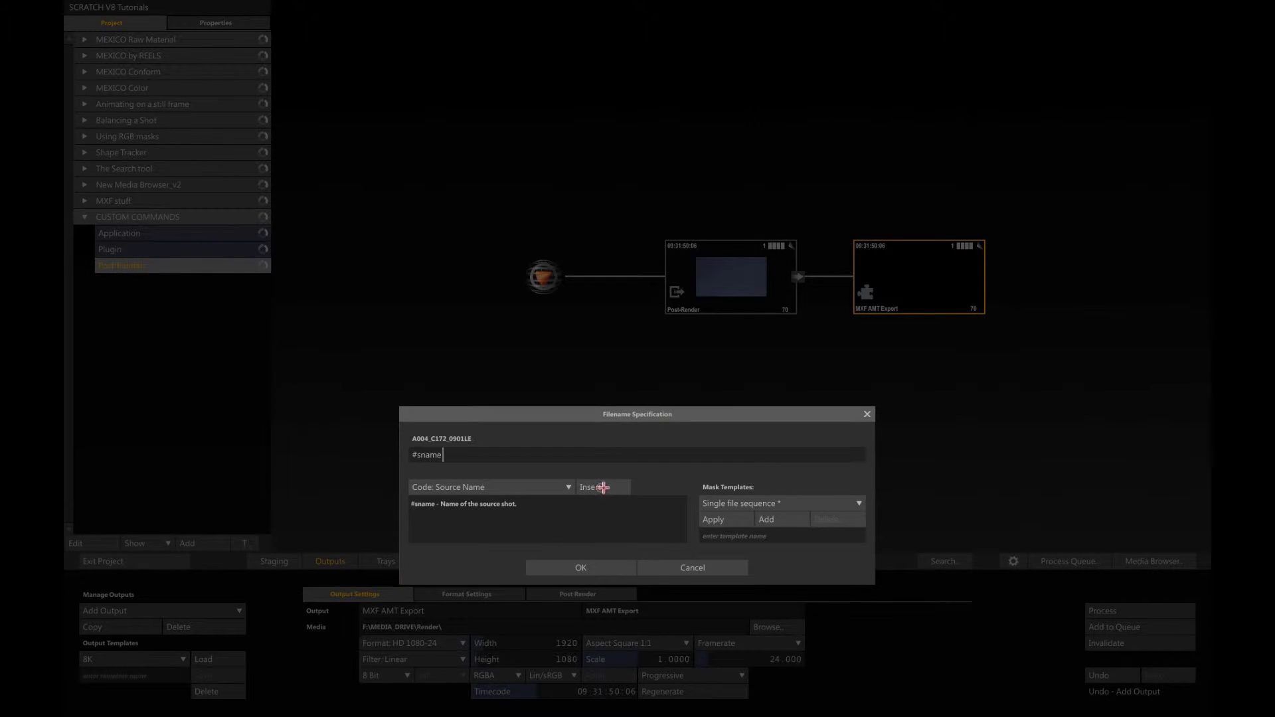
click(562, 565)
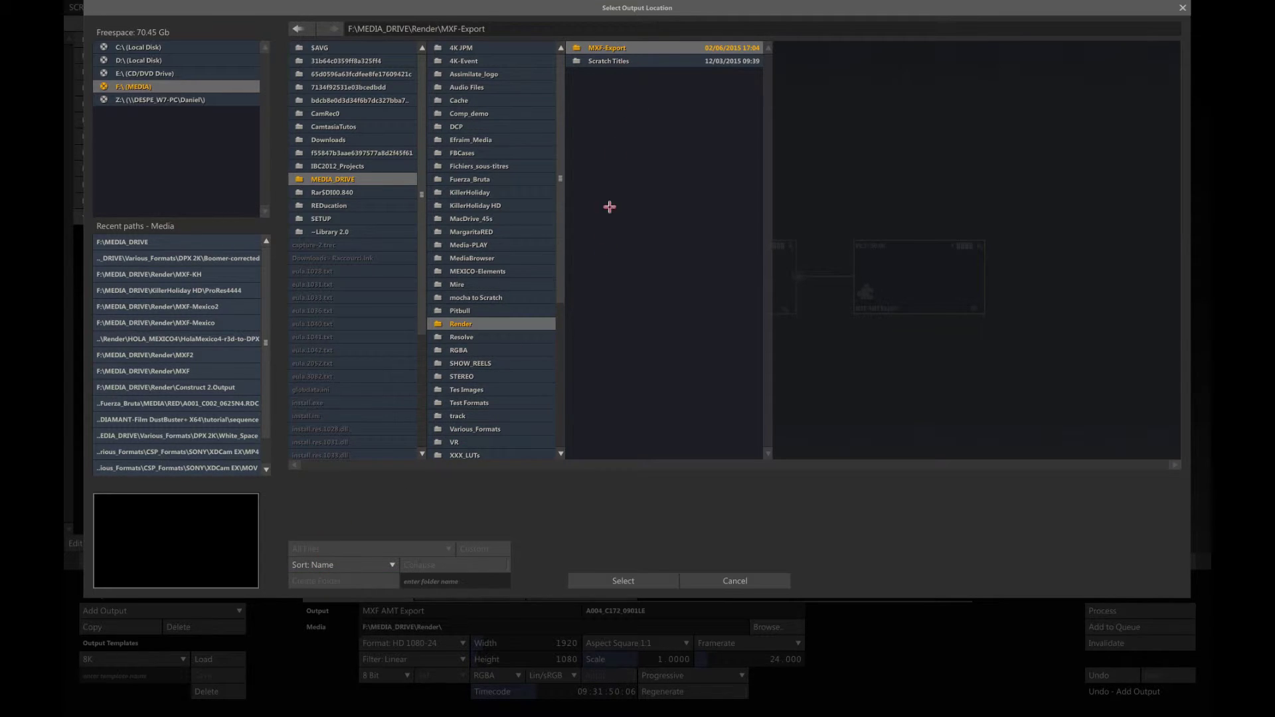
Set MXF-Export as the output location and open its A004_C216_09013M render folder in Explorer.
click(605, 581)
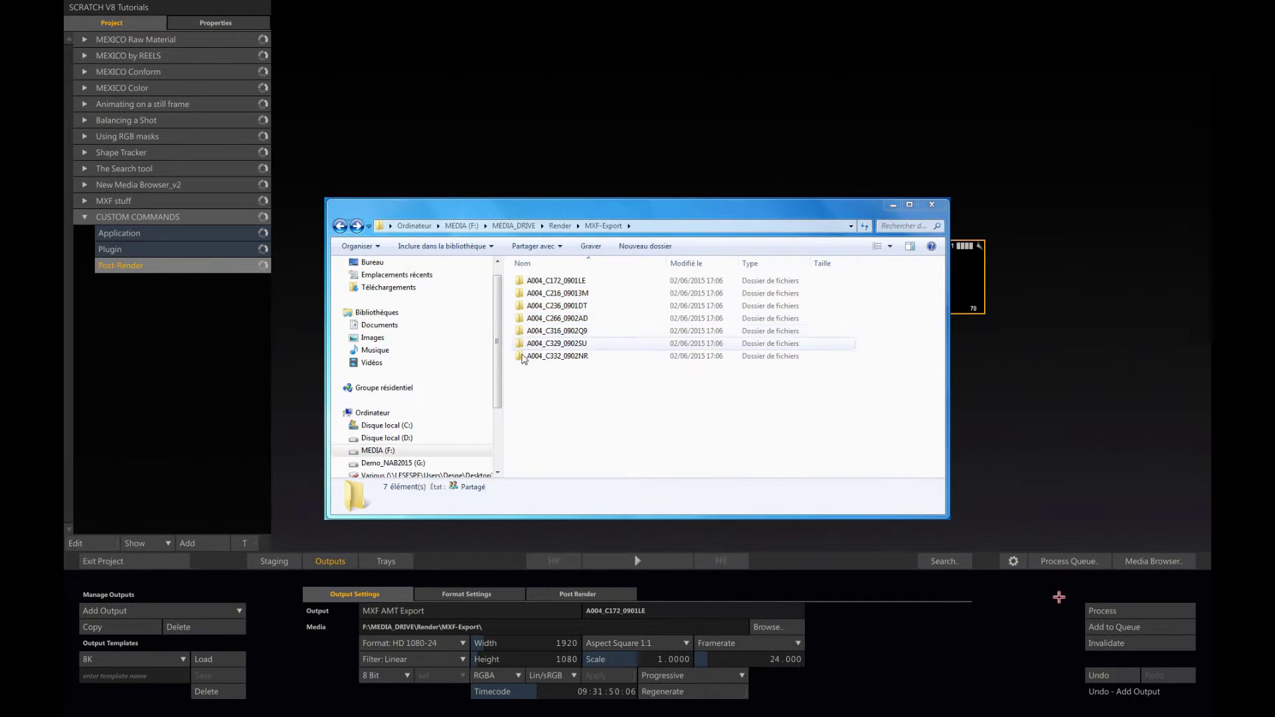
double_click(524, 294)
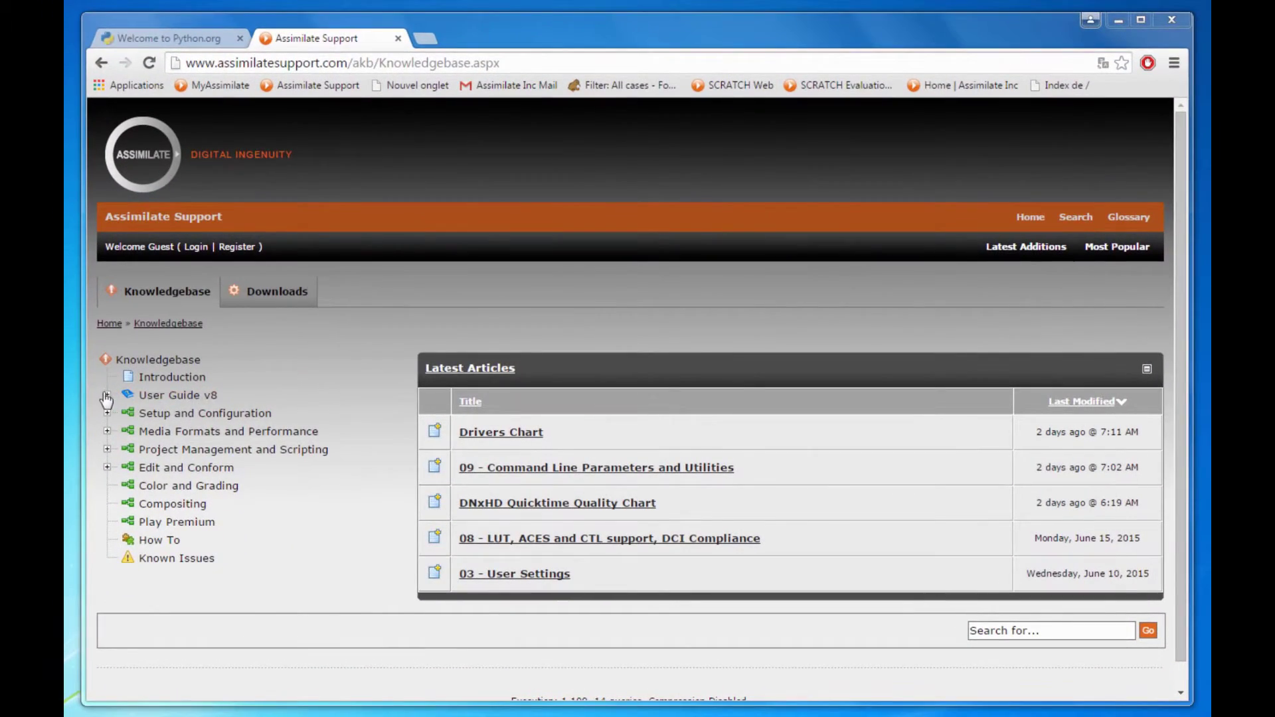
Open the User Guide v8 appendix 'B - Database, XML, XSLT and HTML' and scroll to scratch_xml_samples_v01.zip.
click(140, 392)
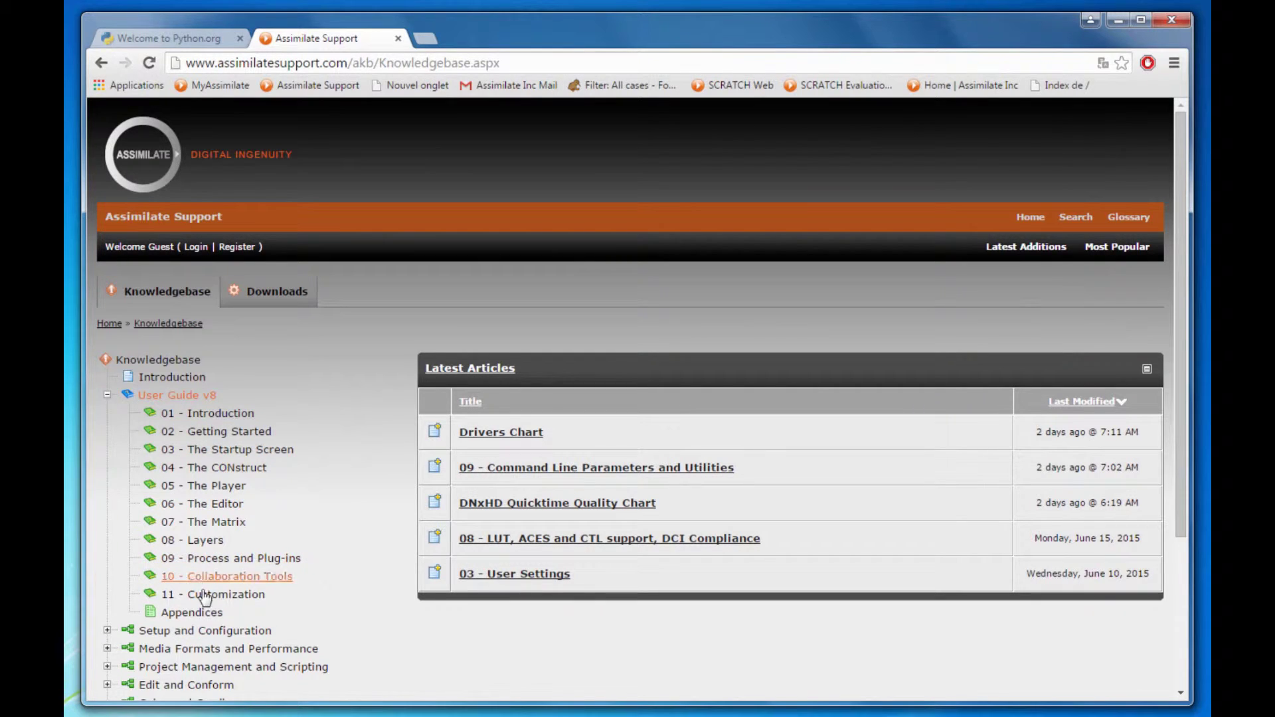
click(192, 617)
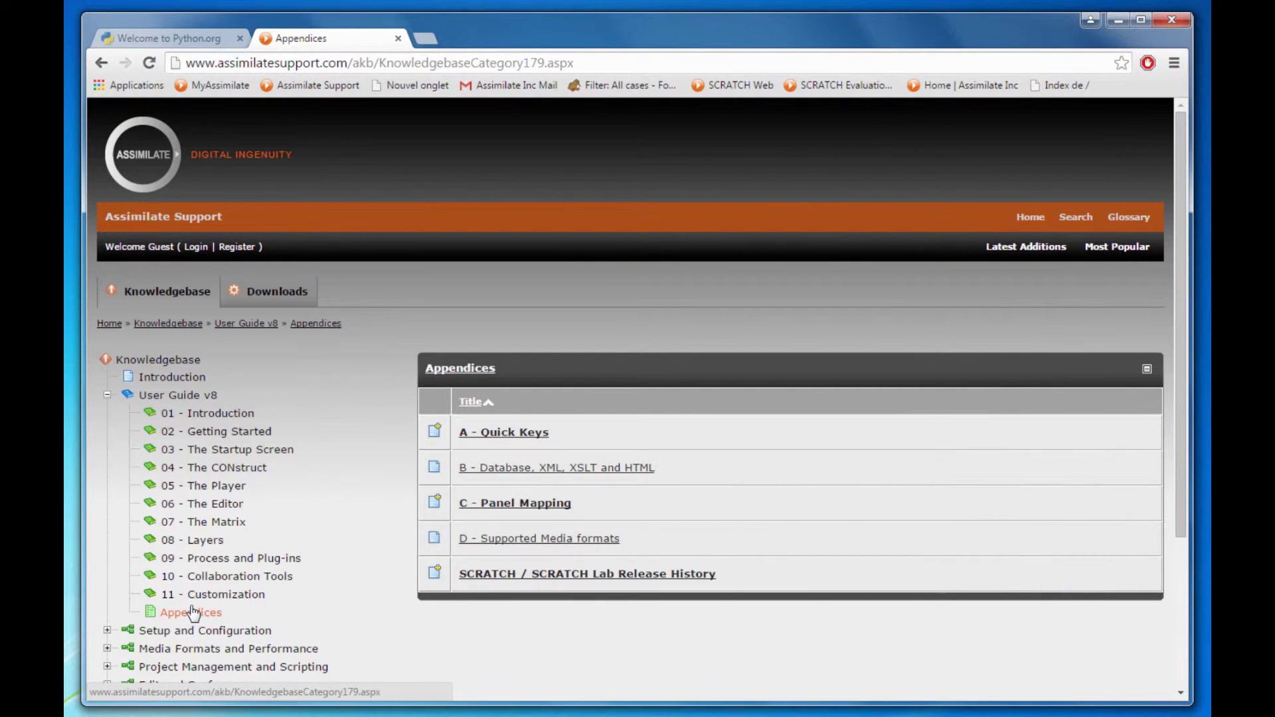
click(536, 468)
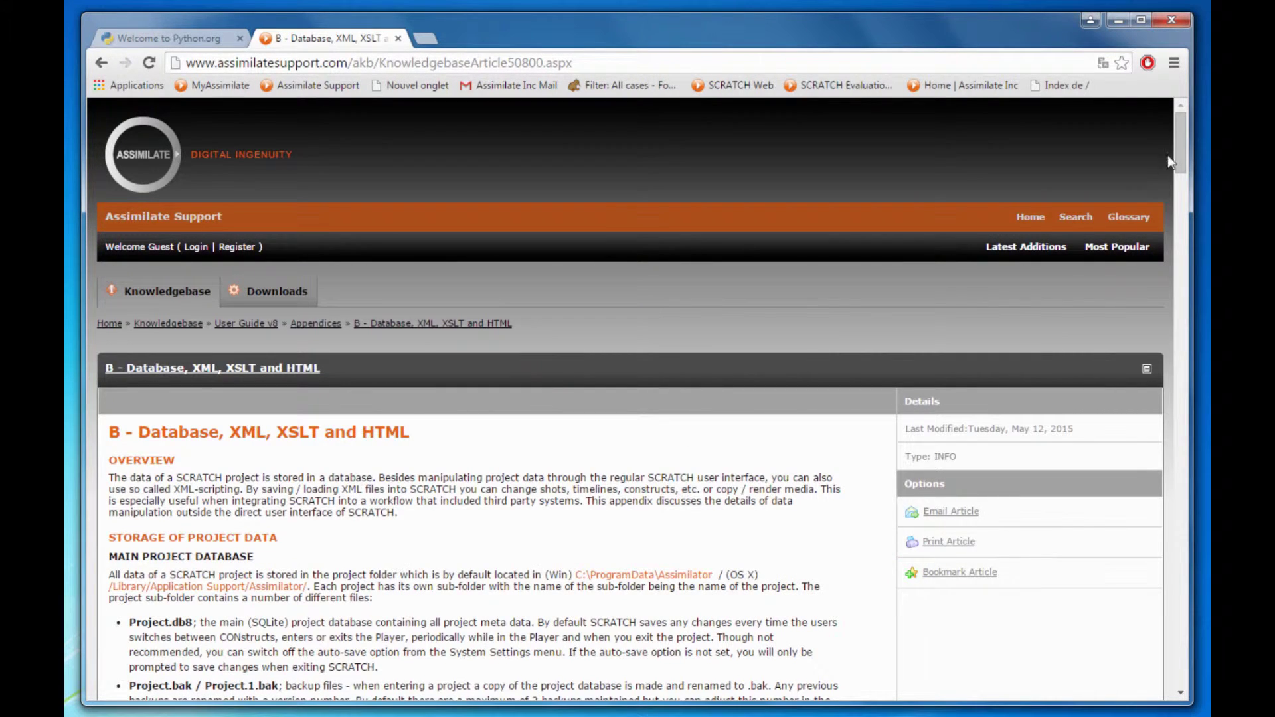
drag(1182, 155, 1167, 292)
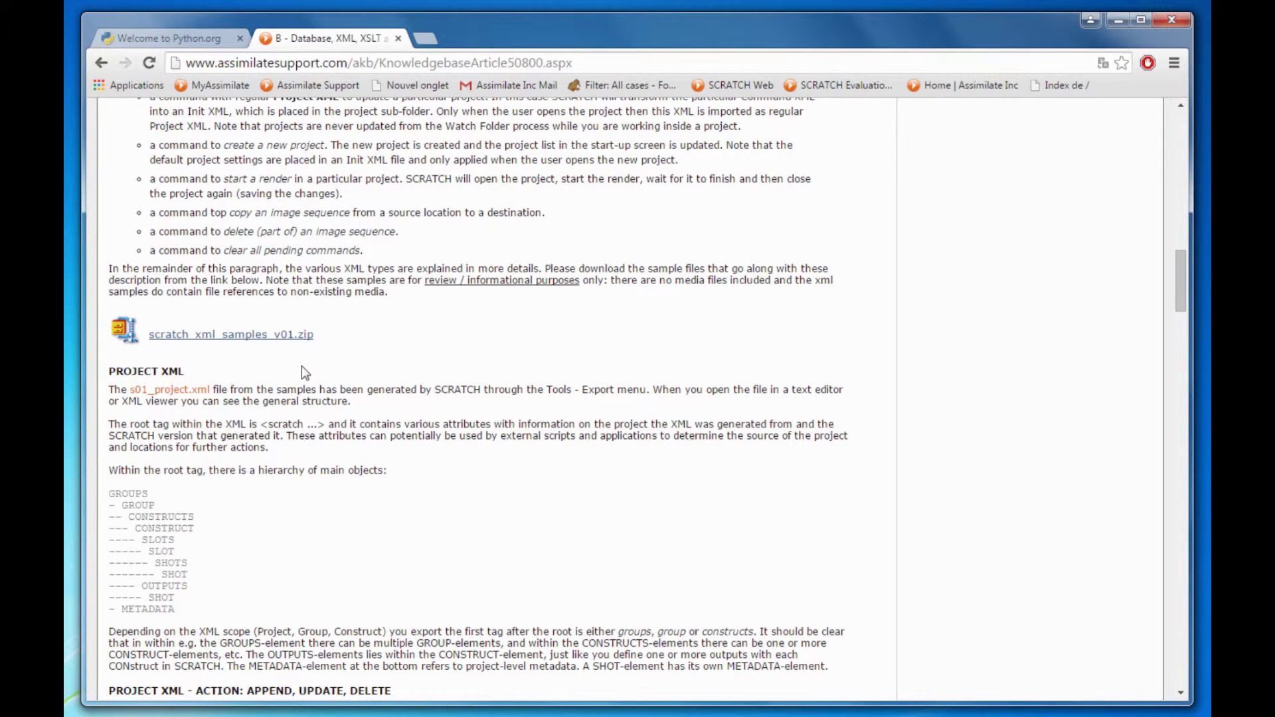
click(194, 40)
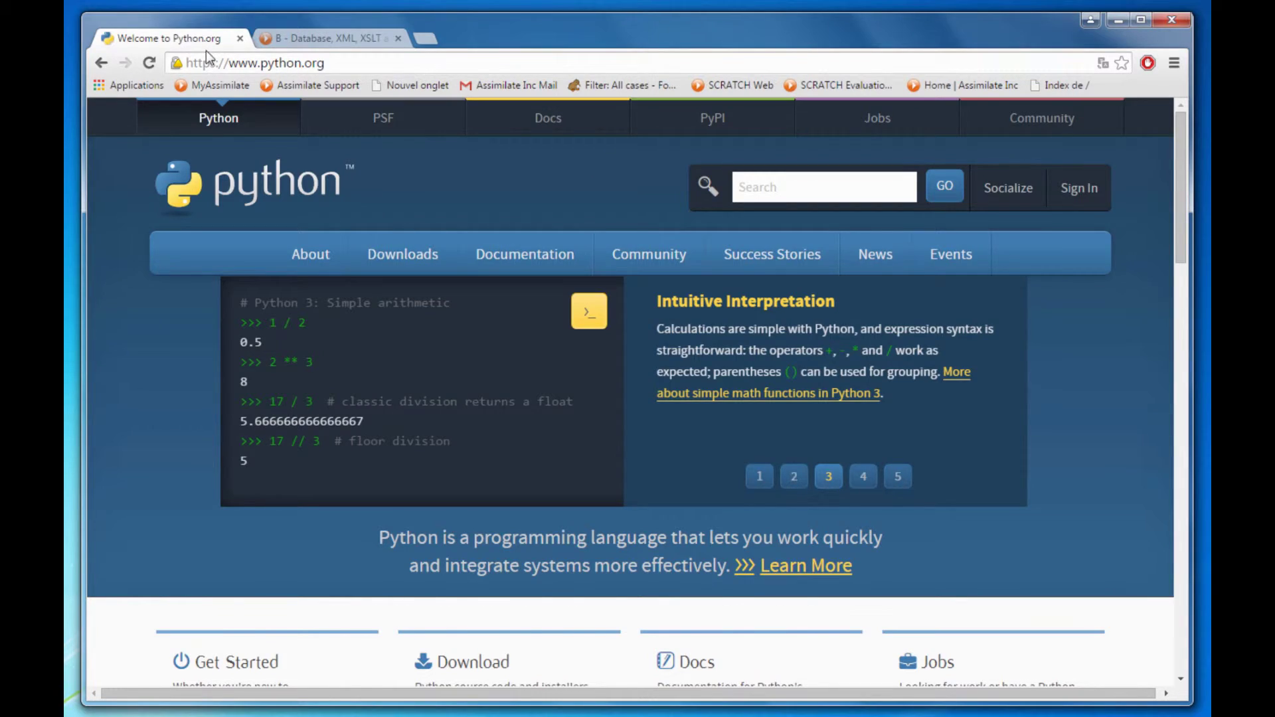
click(312, 39)
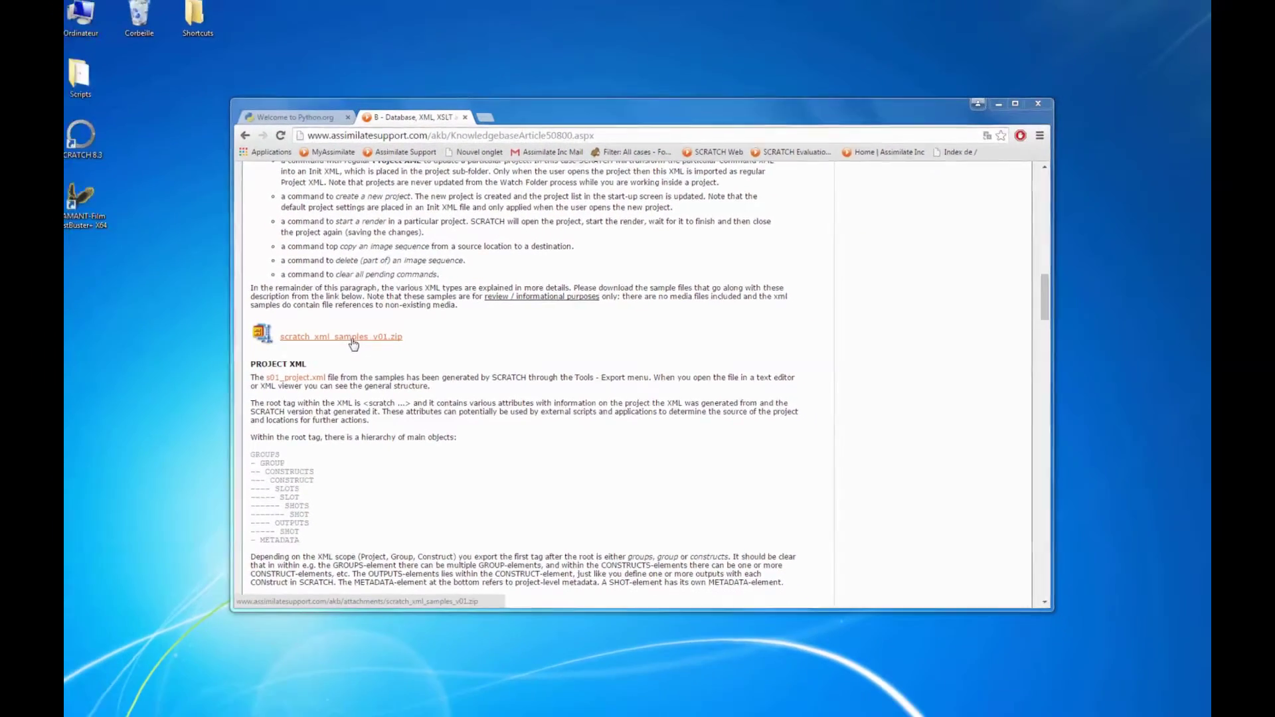
Extract s10_post_render_amt_mxf.py from scratch_xml_samples_v01.zip to the desktop, then close WinRAR.
click(353, 344)
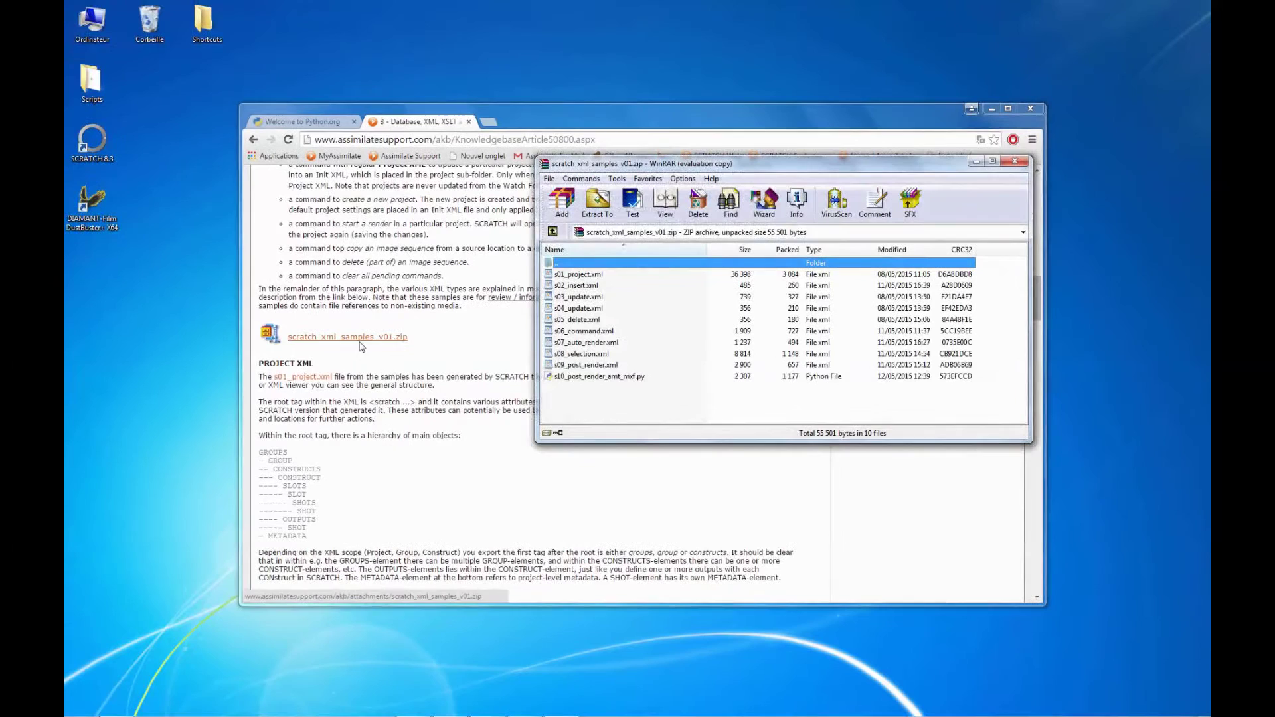
drag(549, 377, 121, 295)
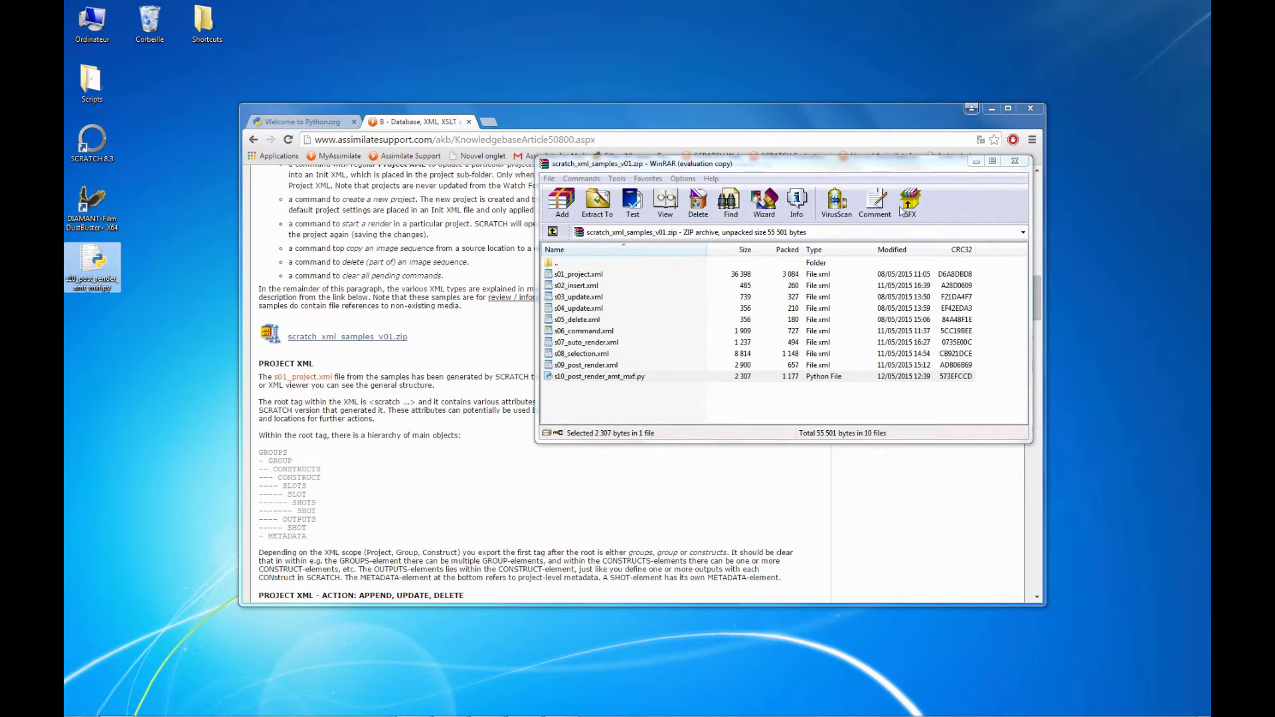
click(1015, 161)
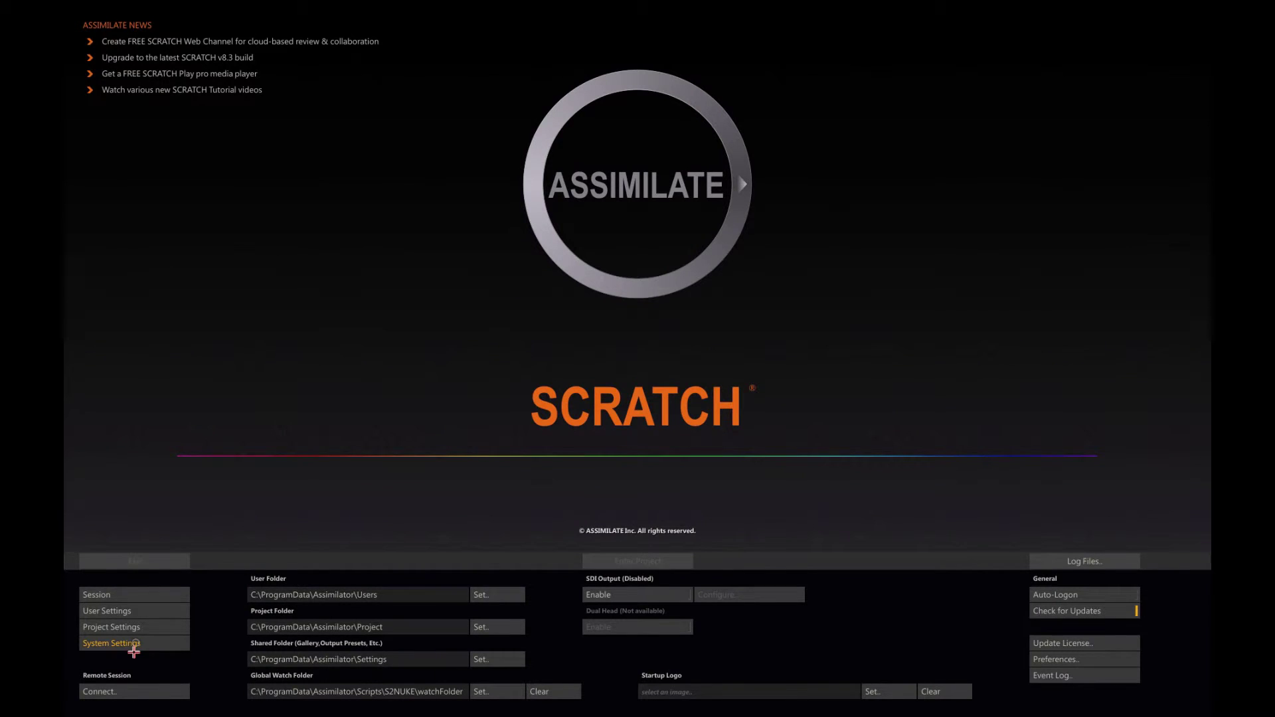
Add a new custom command titled MXF-Name of type Post Render App.
click(1048, 658)
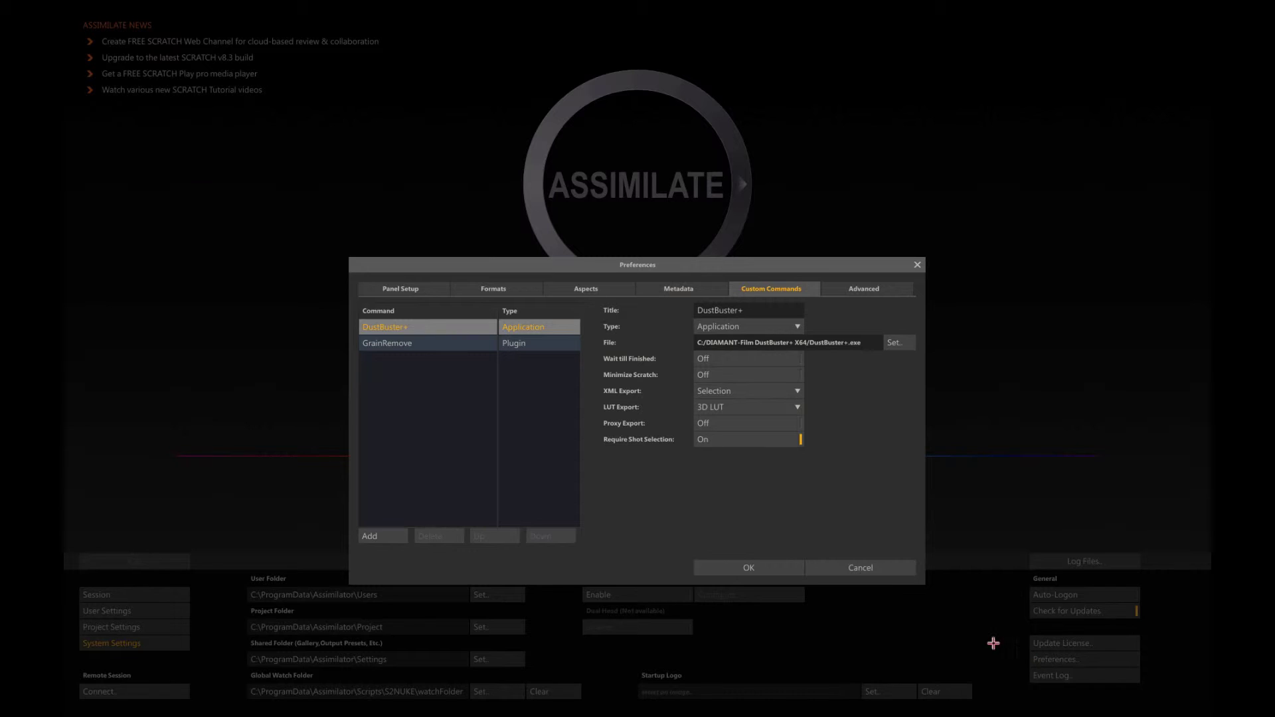
click(389, 535)
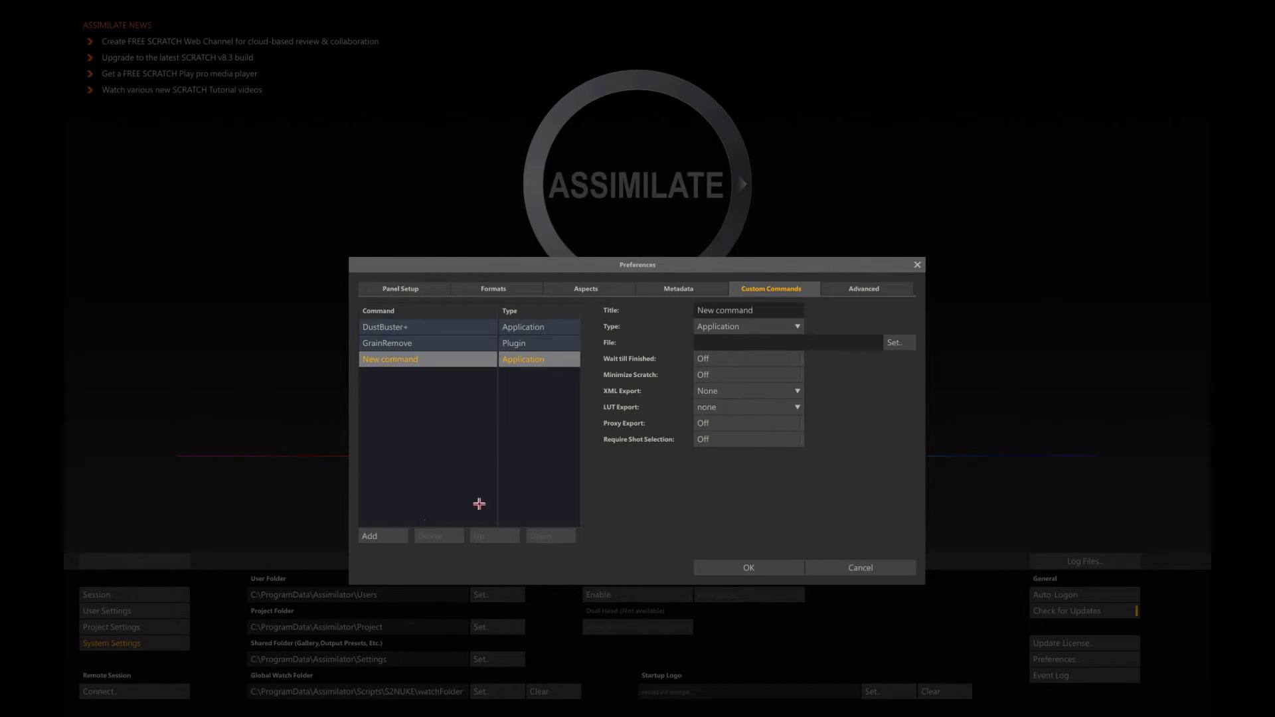
click(757, 312)
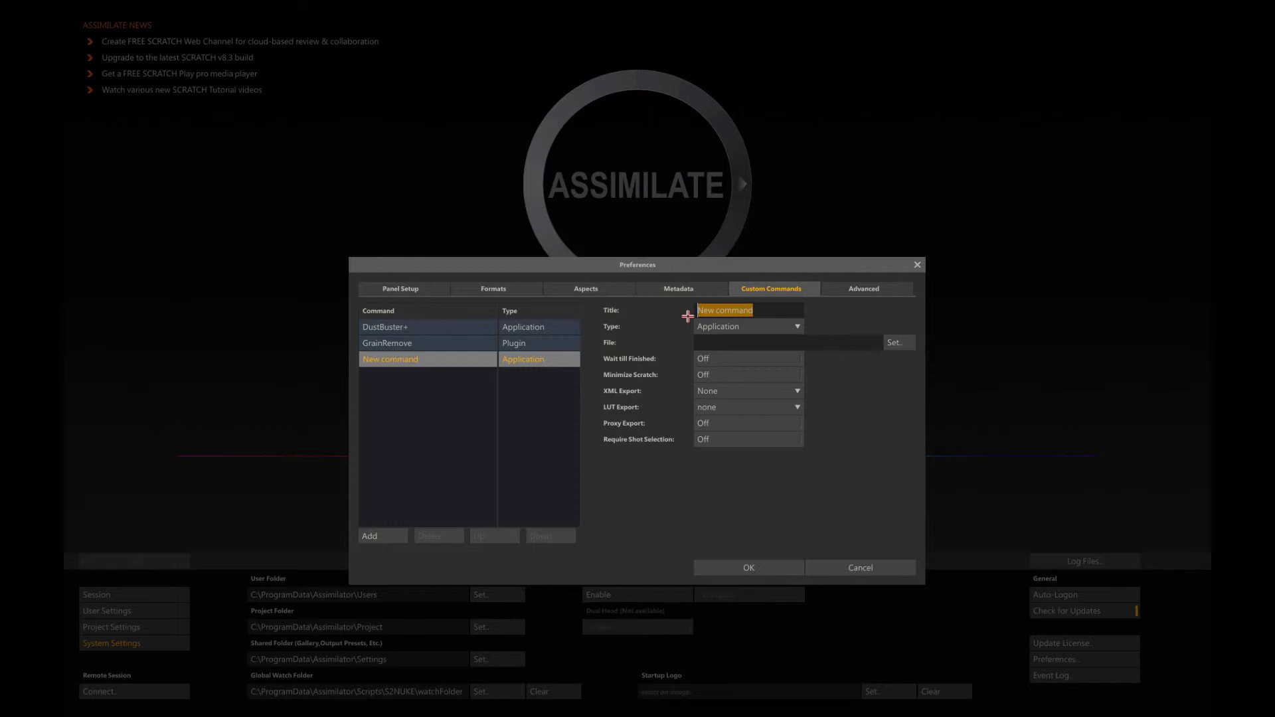
text(MXF-Name)
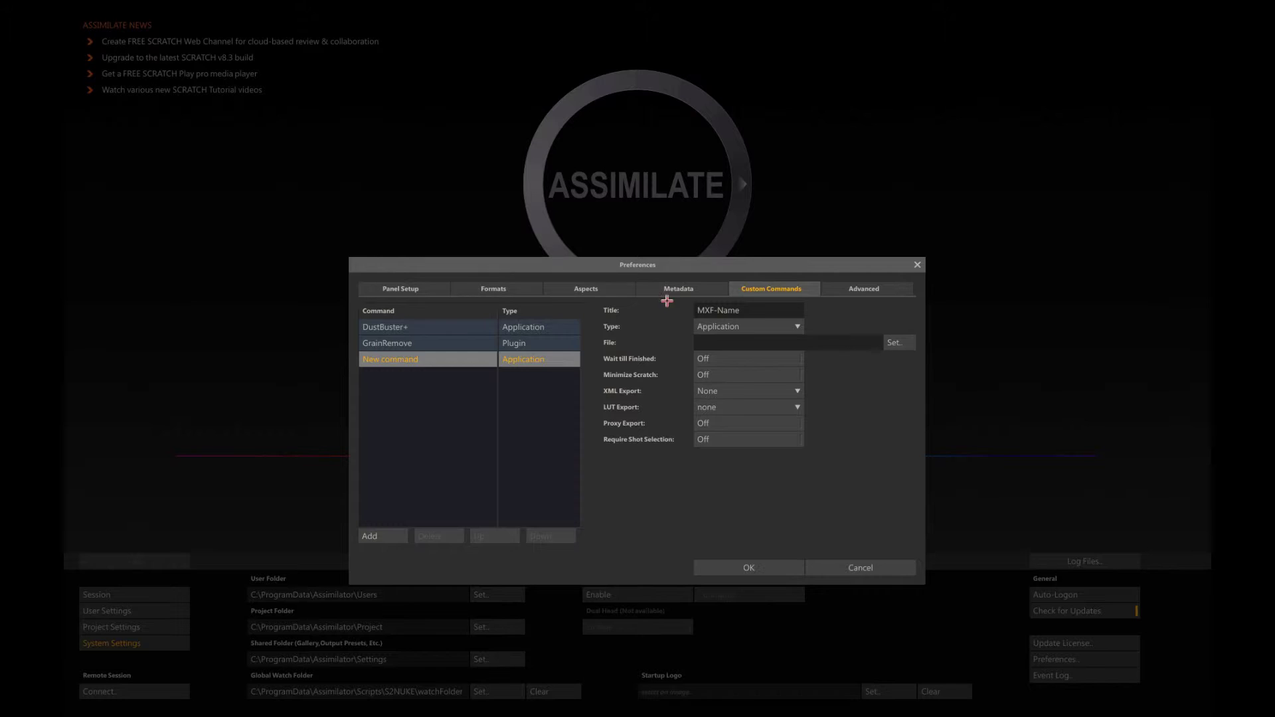
click(797, 324)
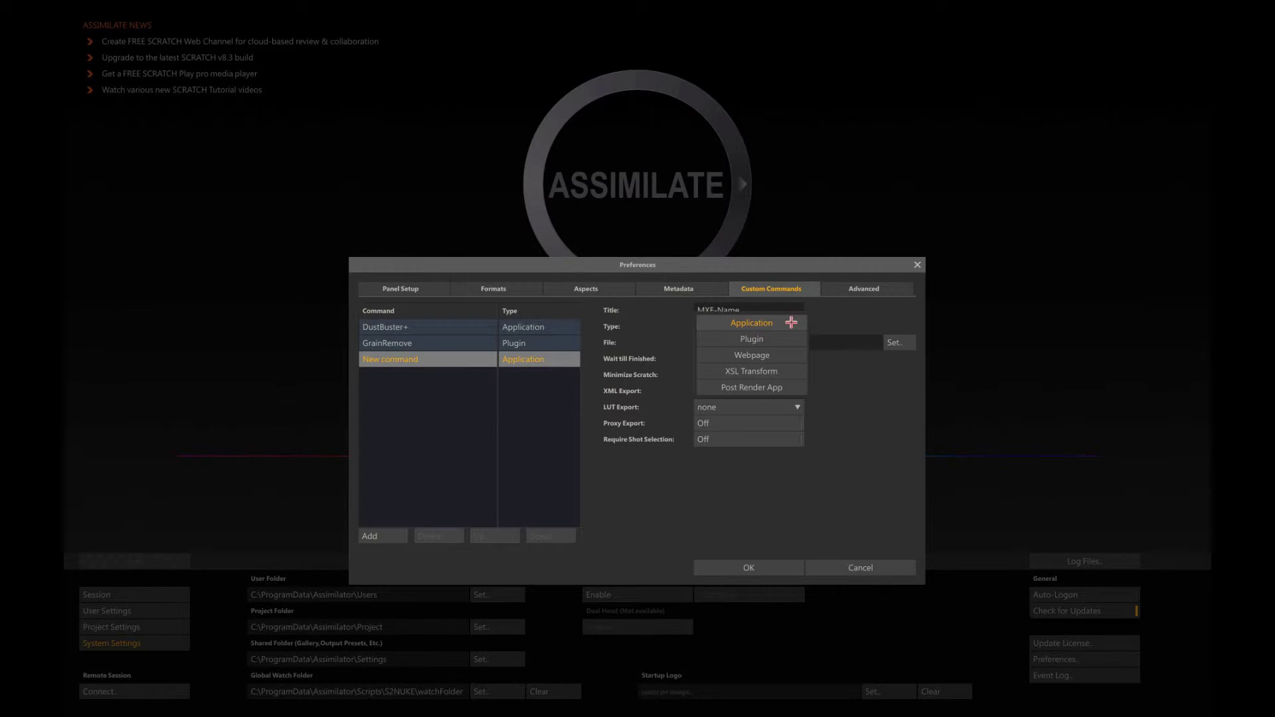
click(759, 387)
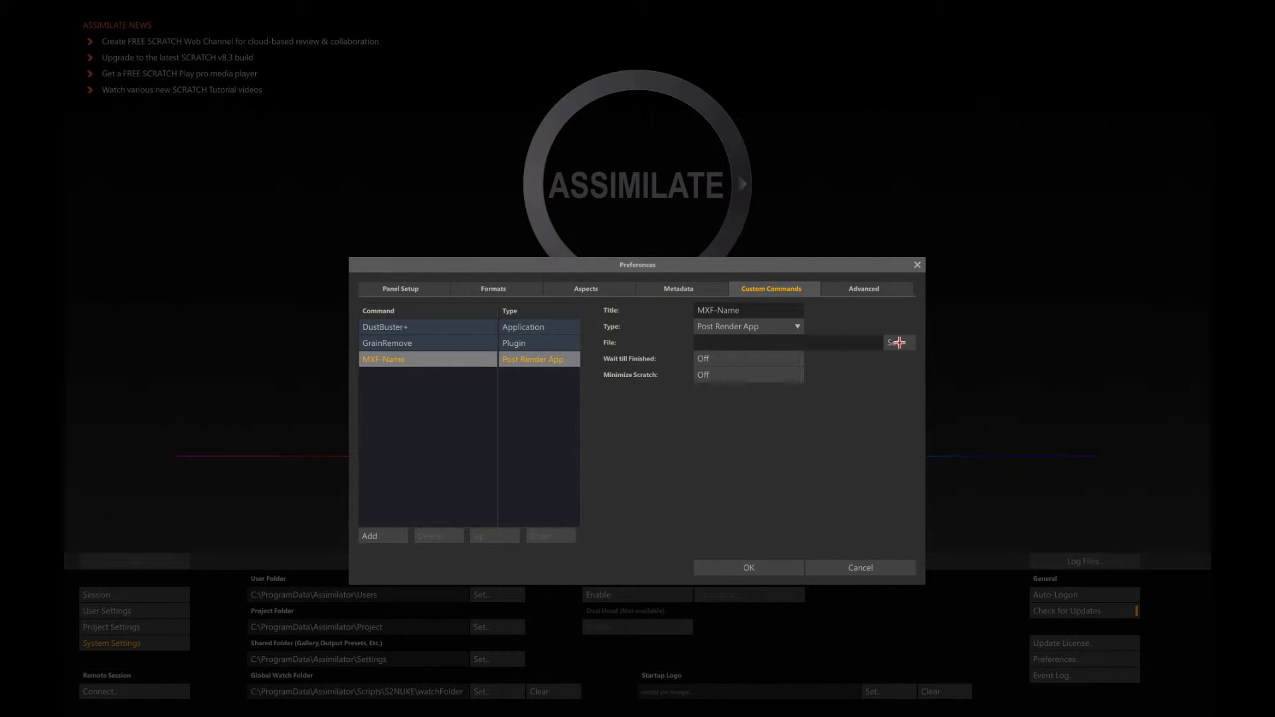
Point MXF-Name at s10_post_render_amt_mxf.py, enable Wait till Finished, and save the preferences.
click(896, 342)
click(243, 241)
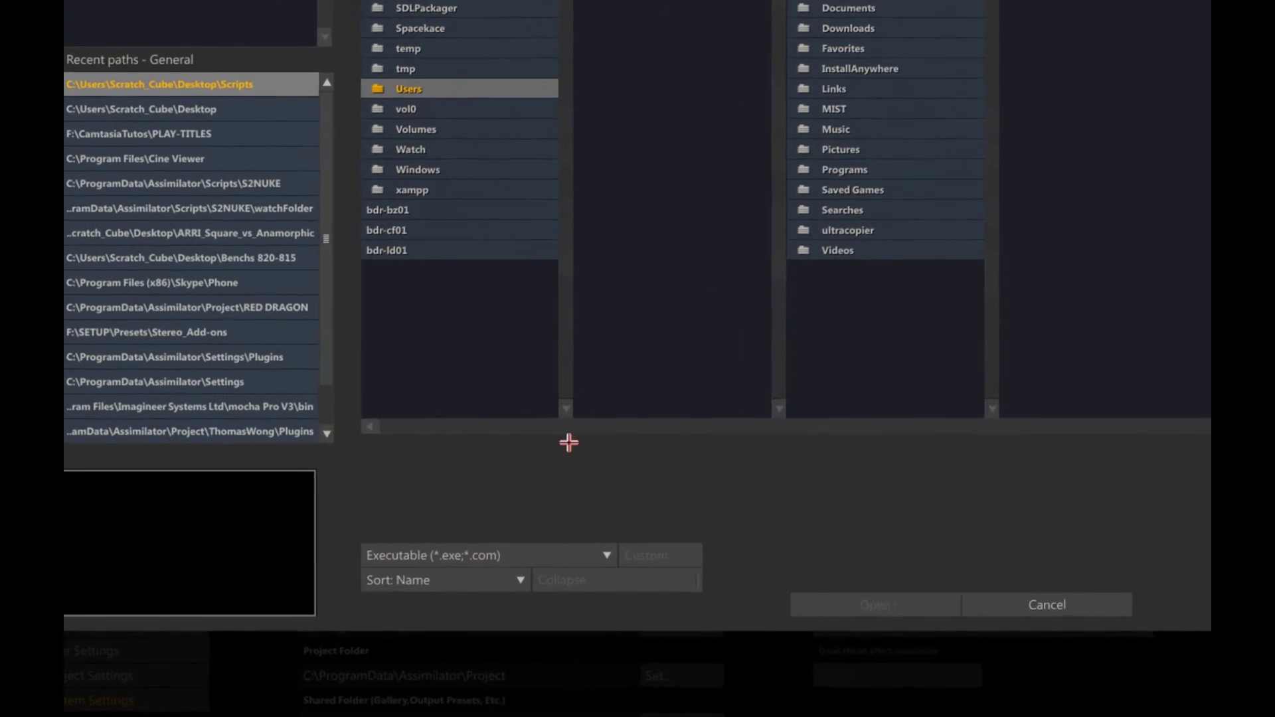
click(567, 557)
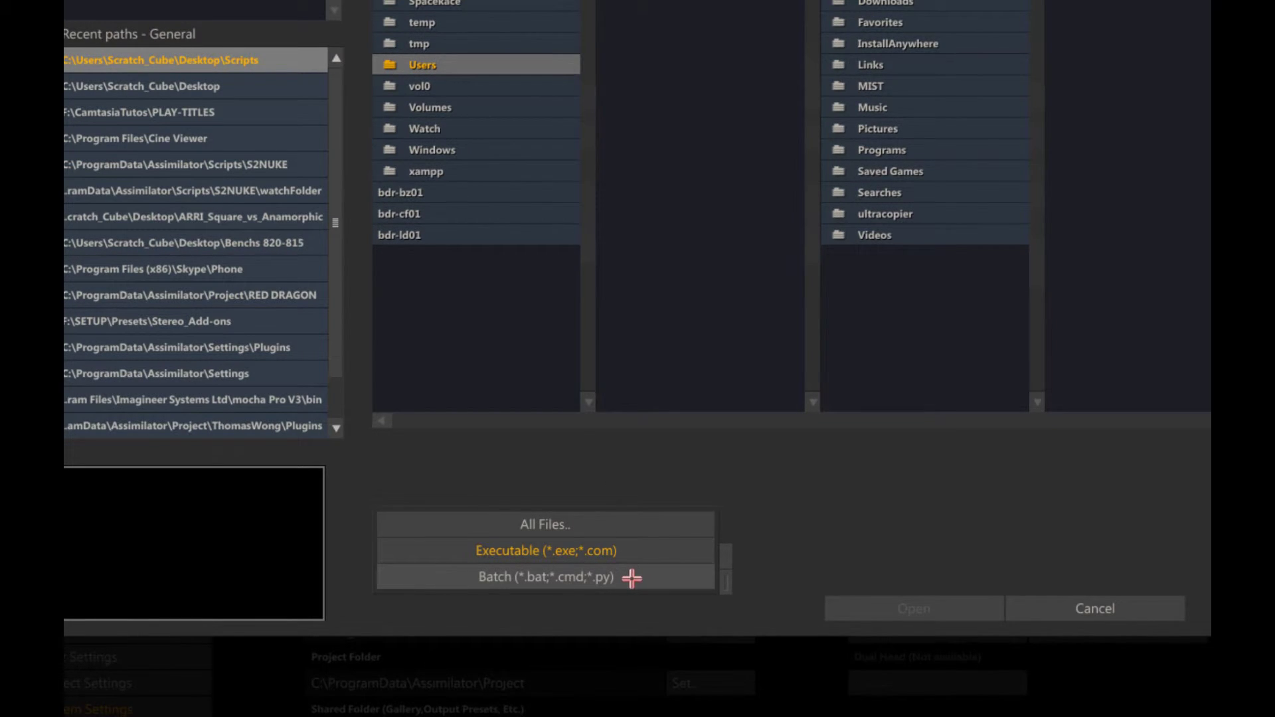
click(631, 577)
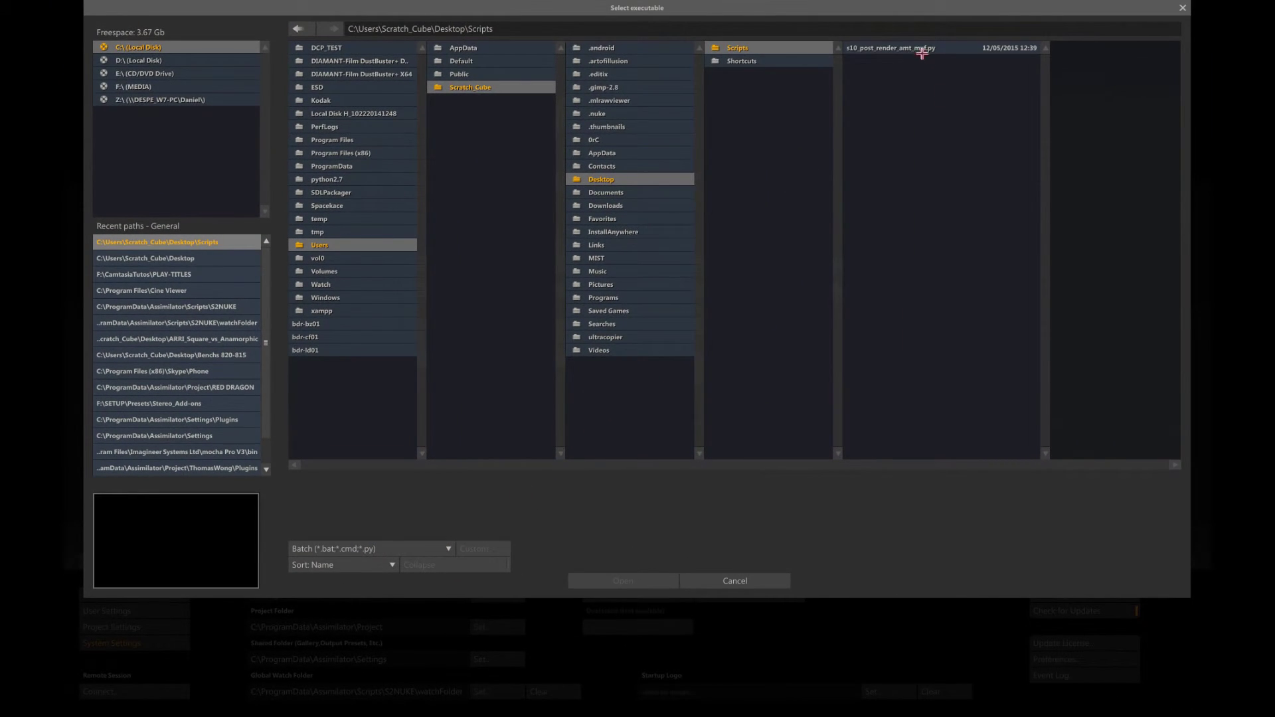
click(922, 51)
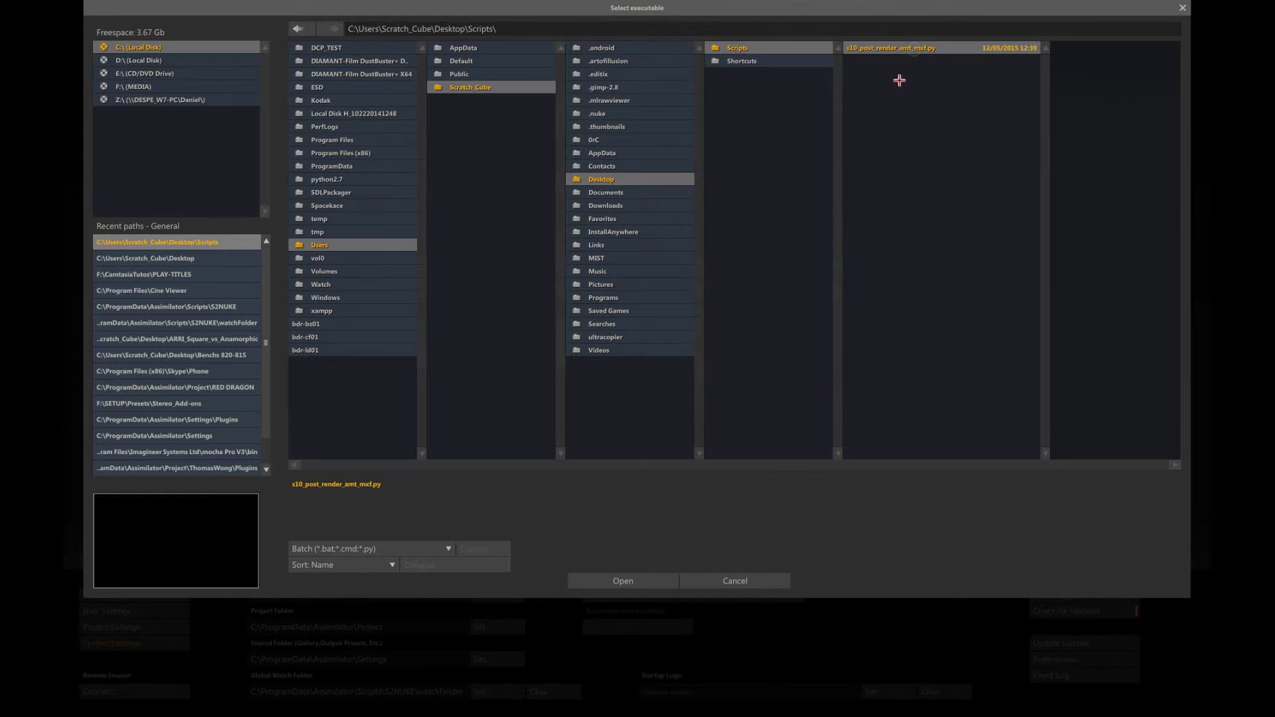
click(620, 580)
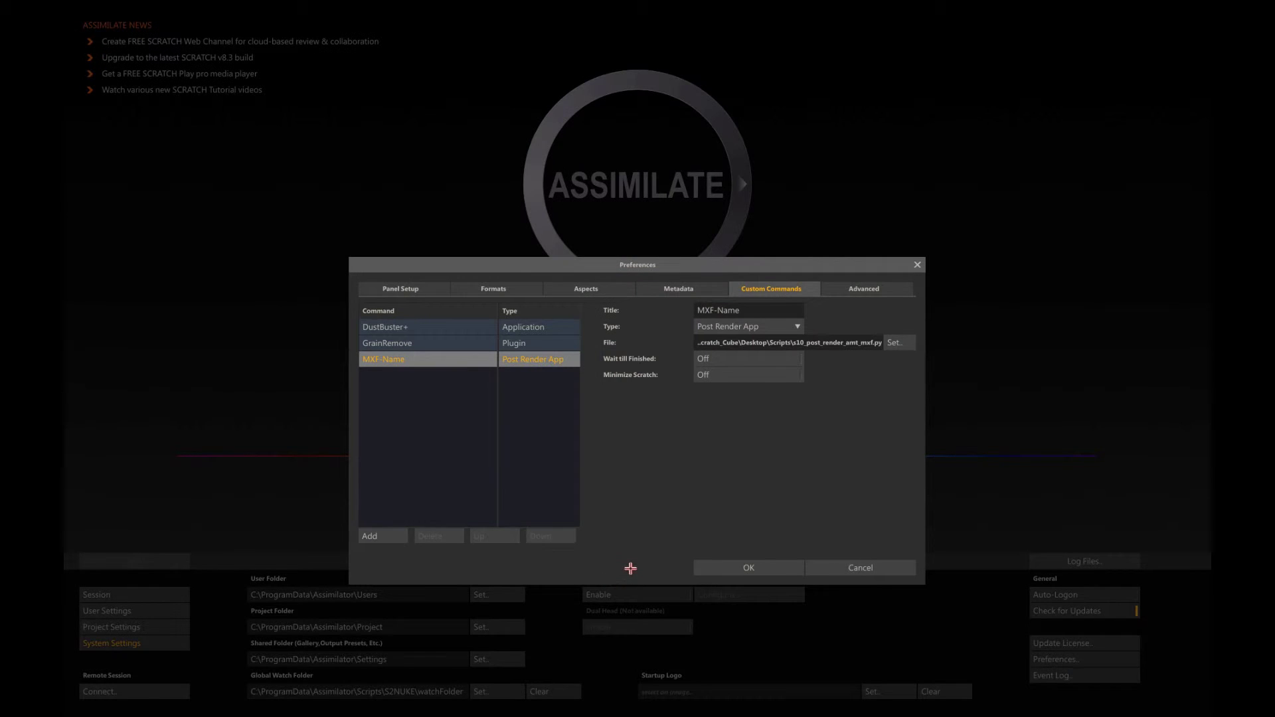
click(806, 357)
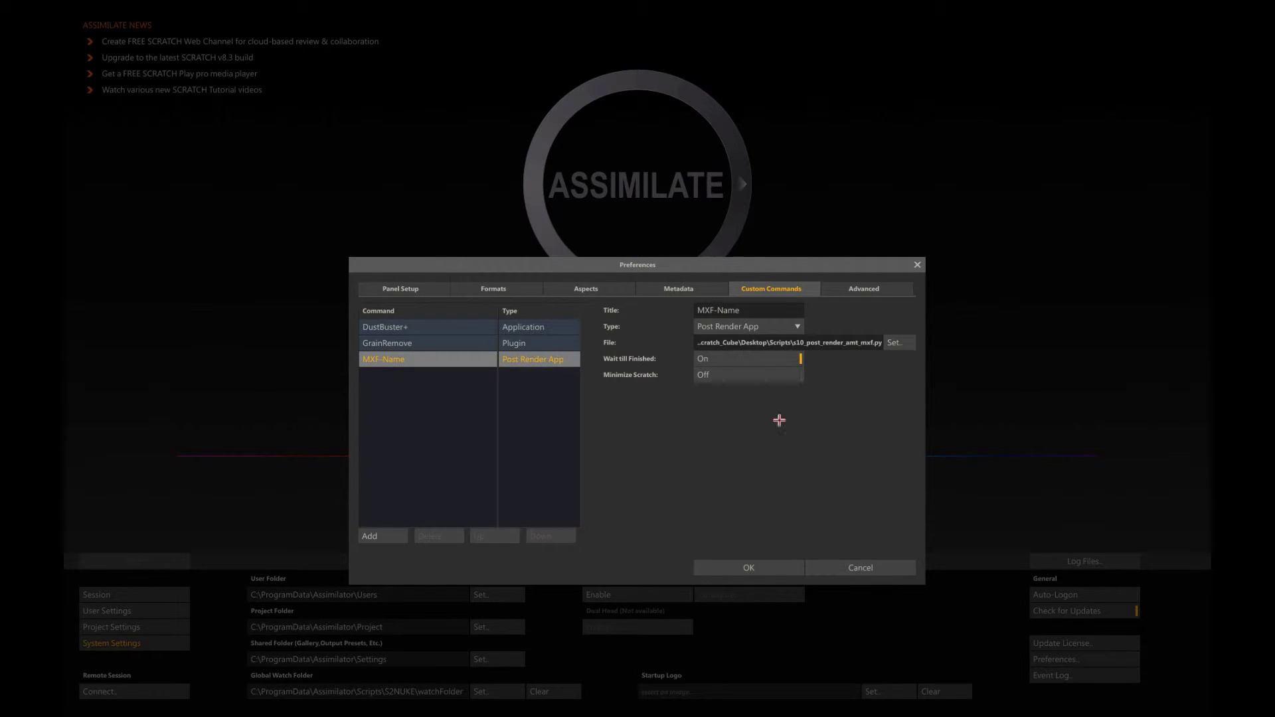
click(724, 567)
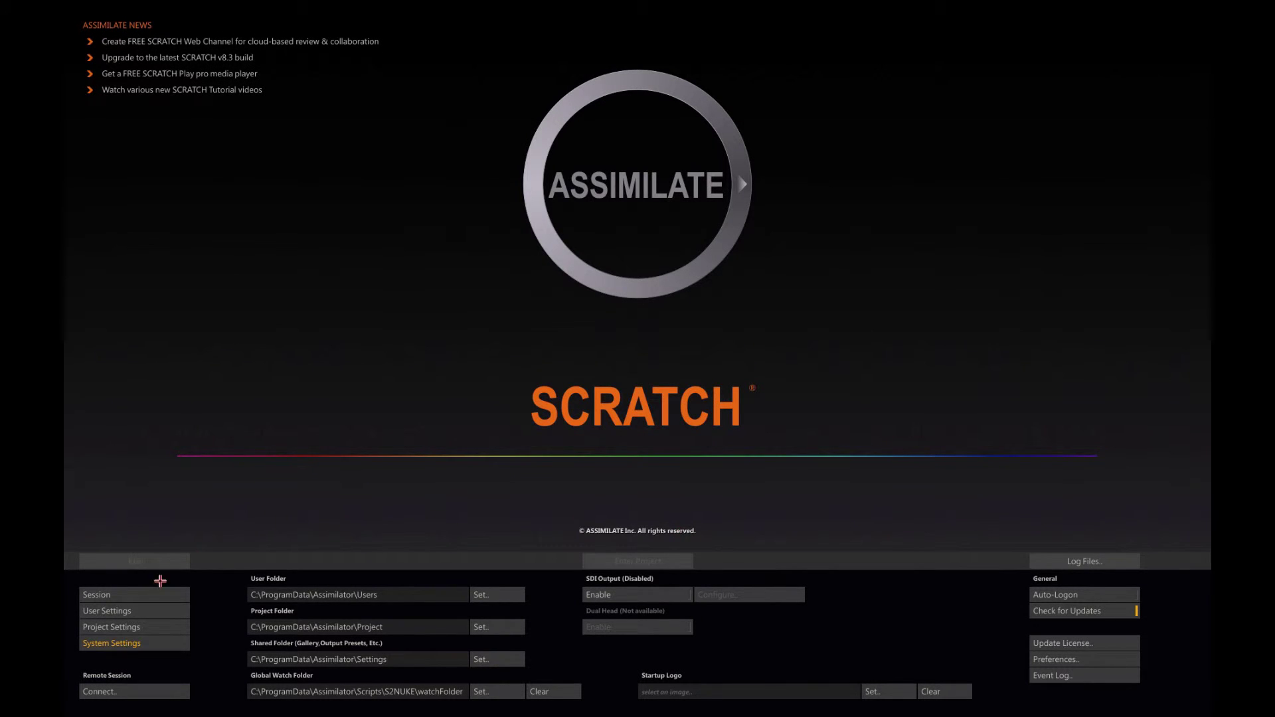
In the project's Outputs, set the MXF AMT Export node's post-render action to MXF-Name.
click(141, 593)
click(619, 560)
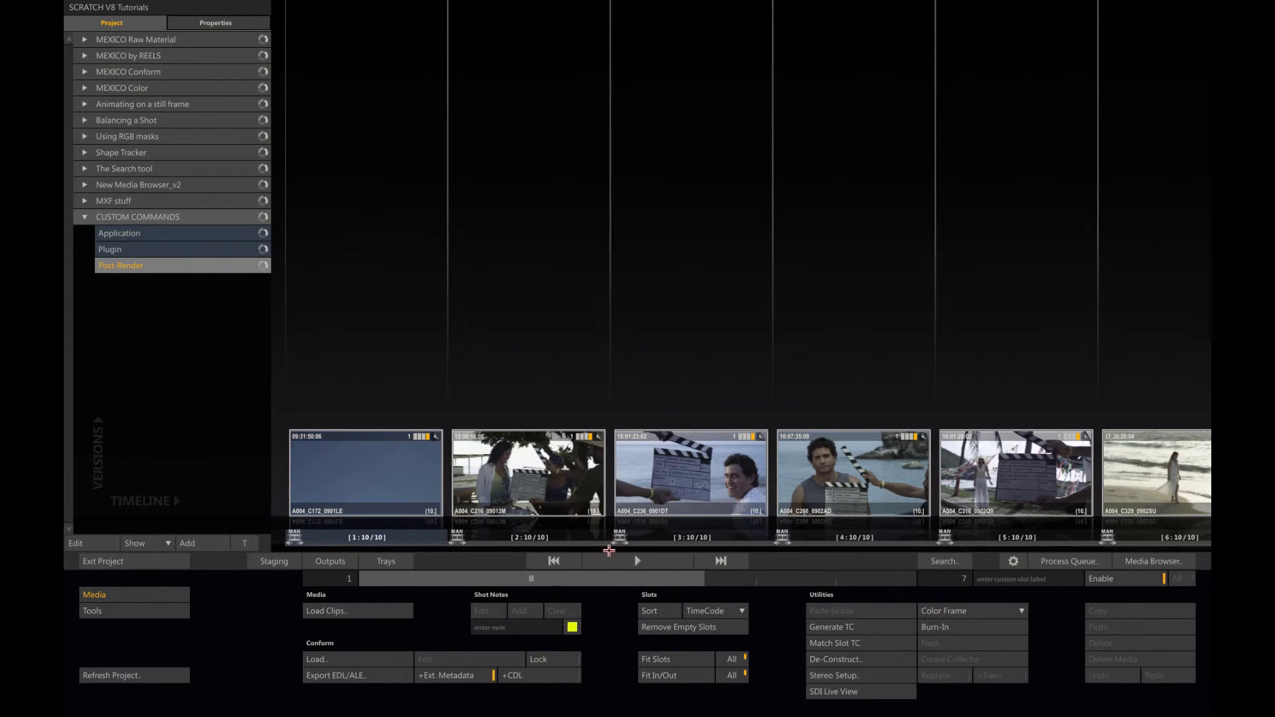
click(133, 610)
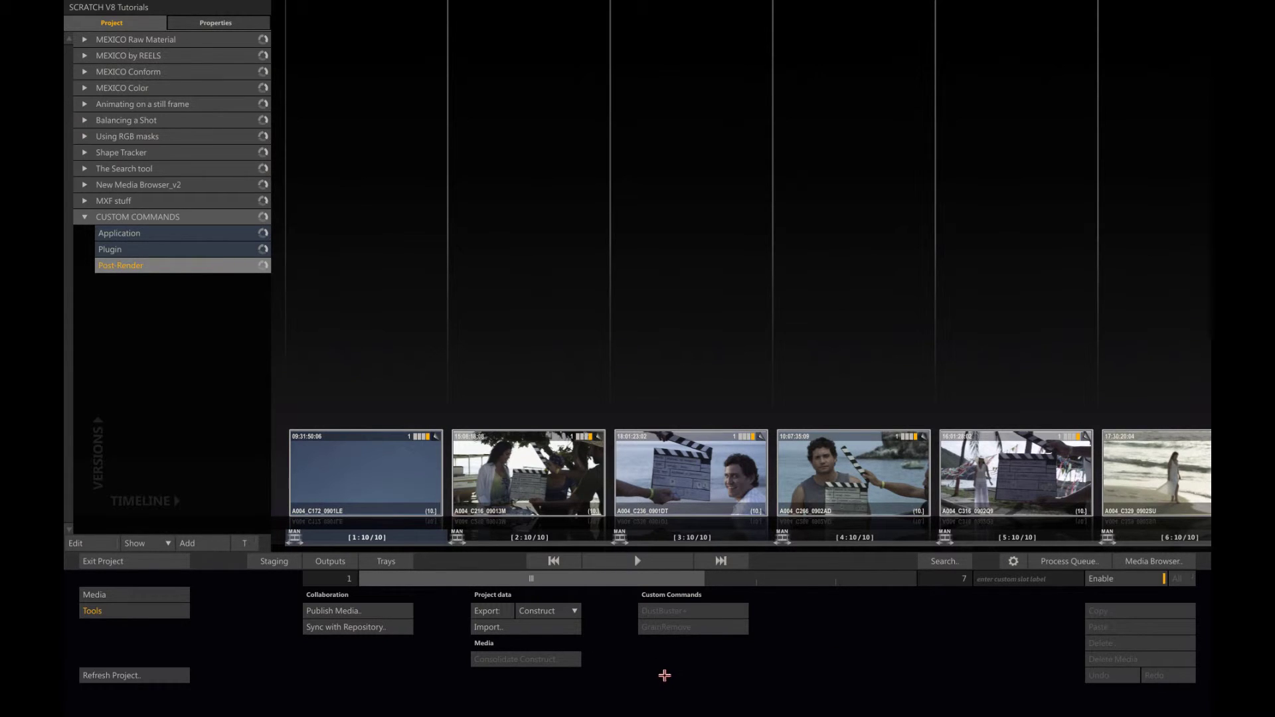
click(324, 561)
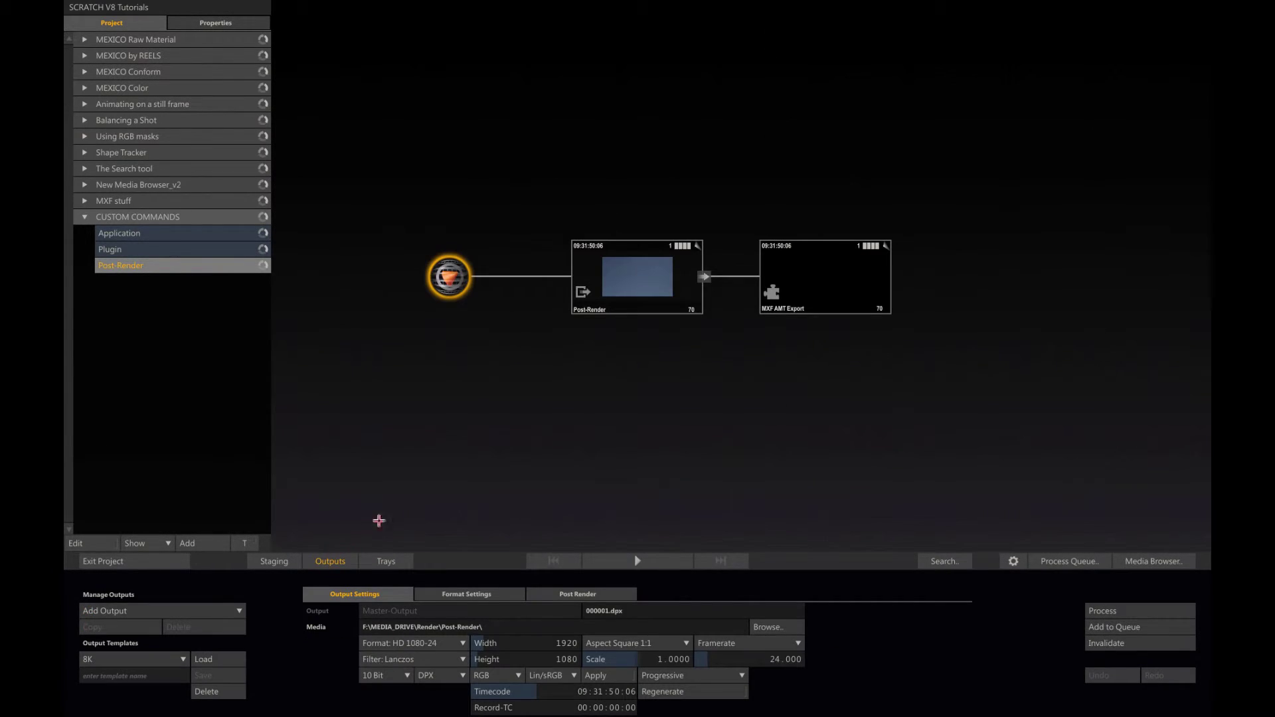
click(810, 282)
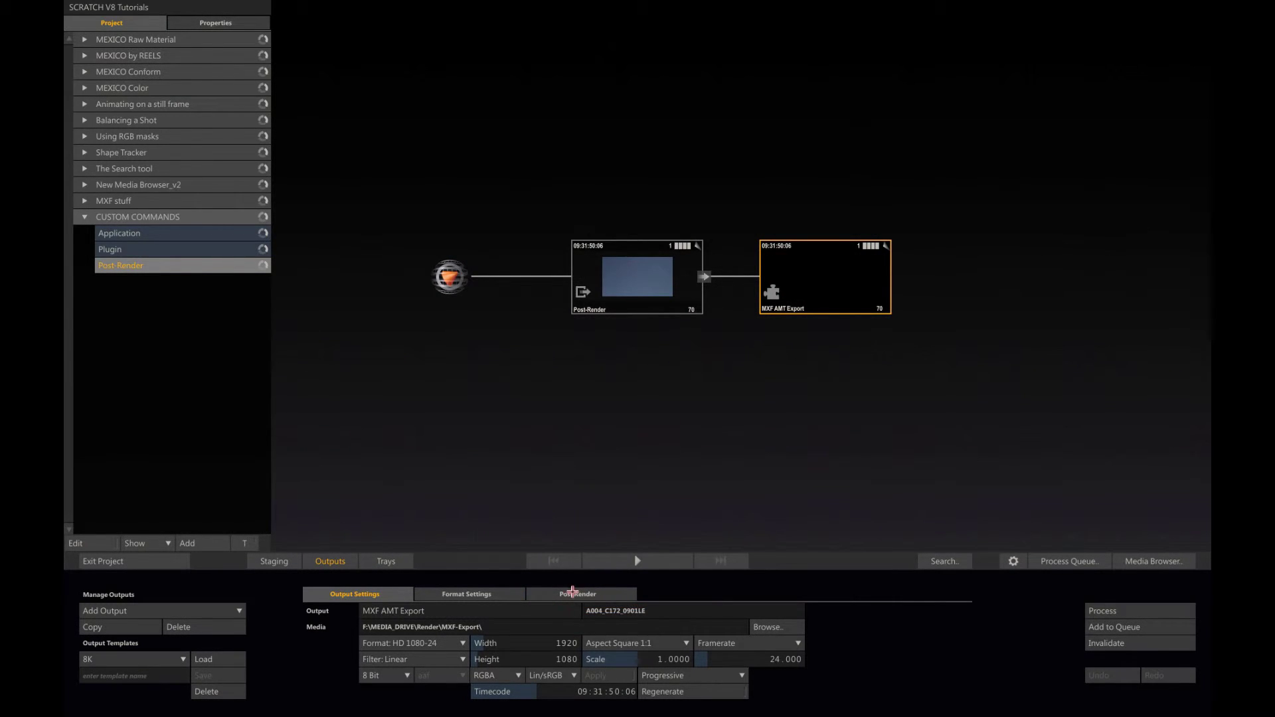
click(569, 593)
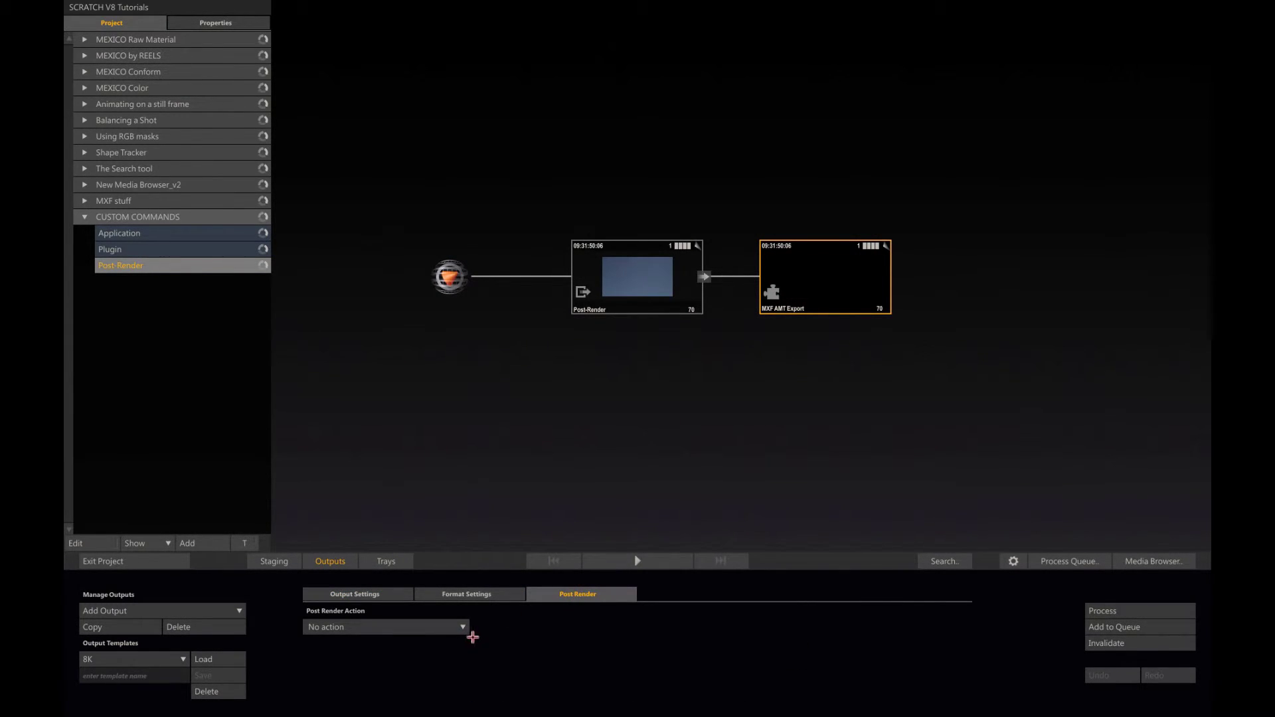
click(462, 629)
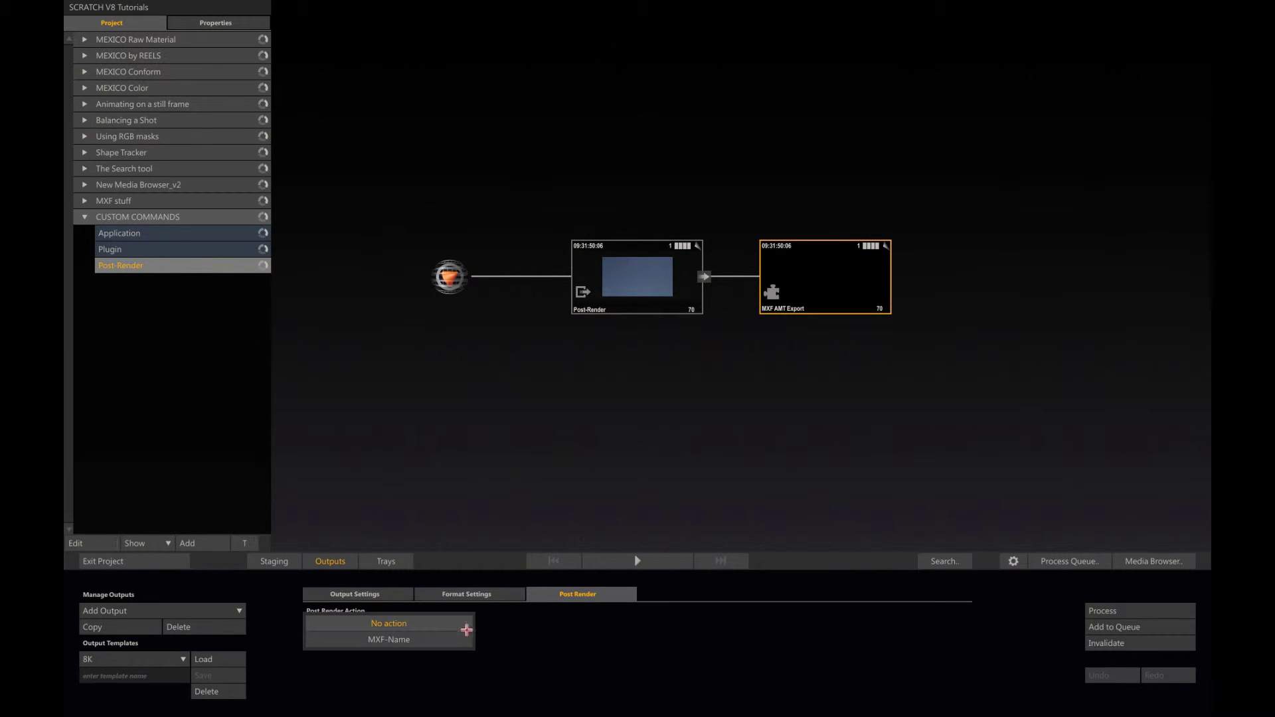
click(425, 643)
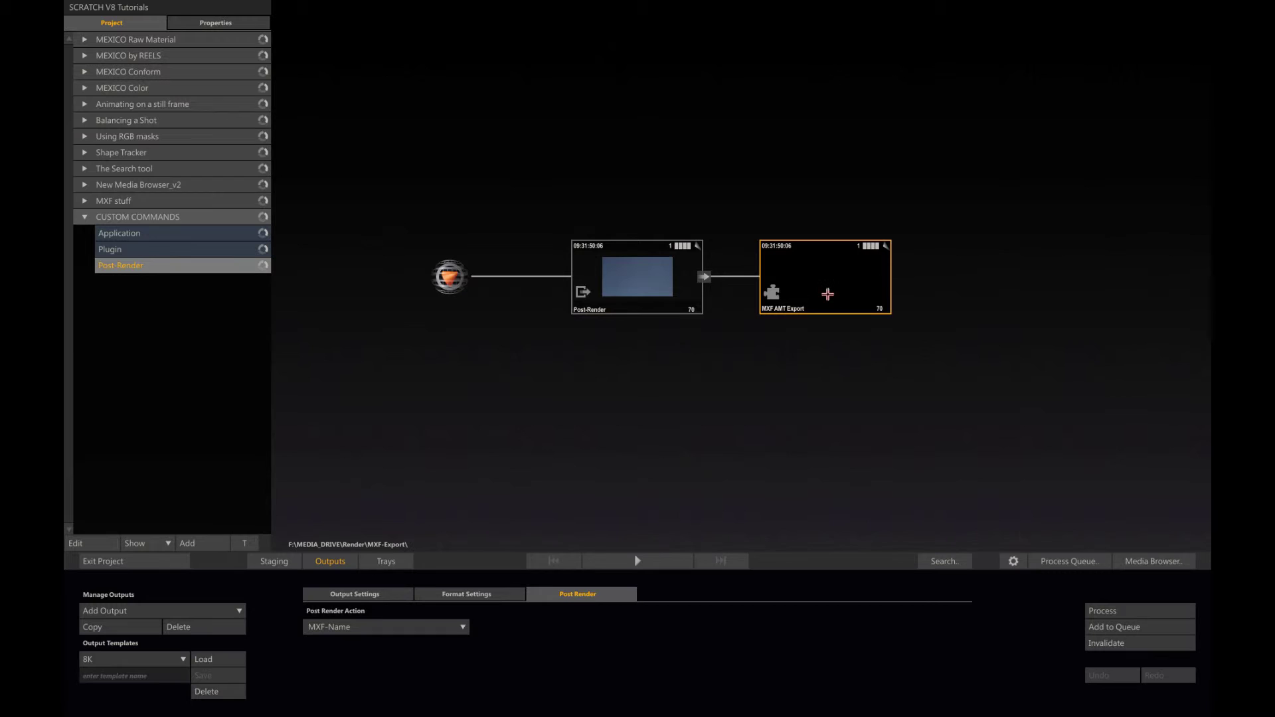
Render the MXF AMT Export output and return to System Settings.
click(1104, 611)
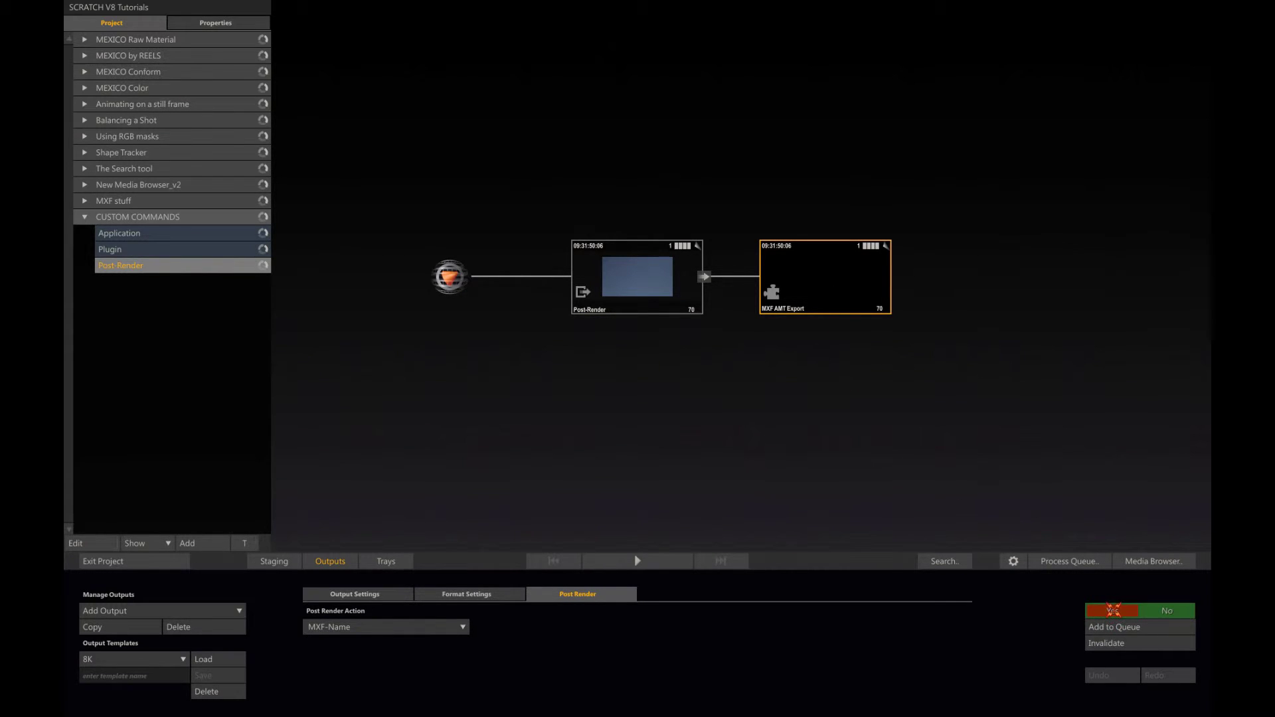
click(1097, 611)
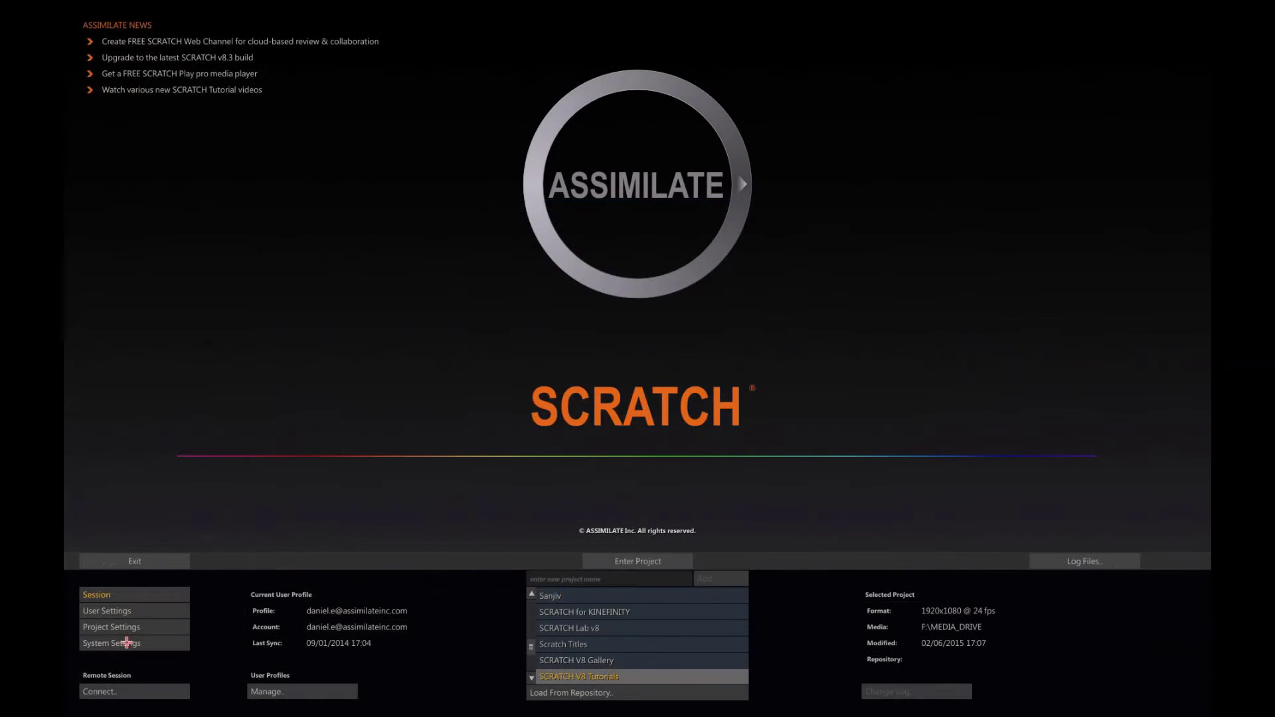
click(126, 642)
Add a new custom command titled 2nd Burnin of type Plugin.
click(1077, 661)
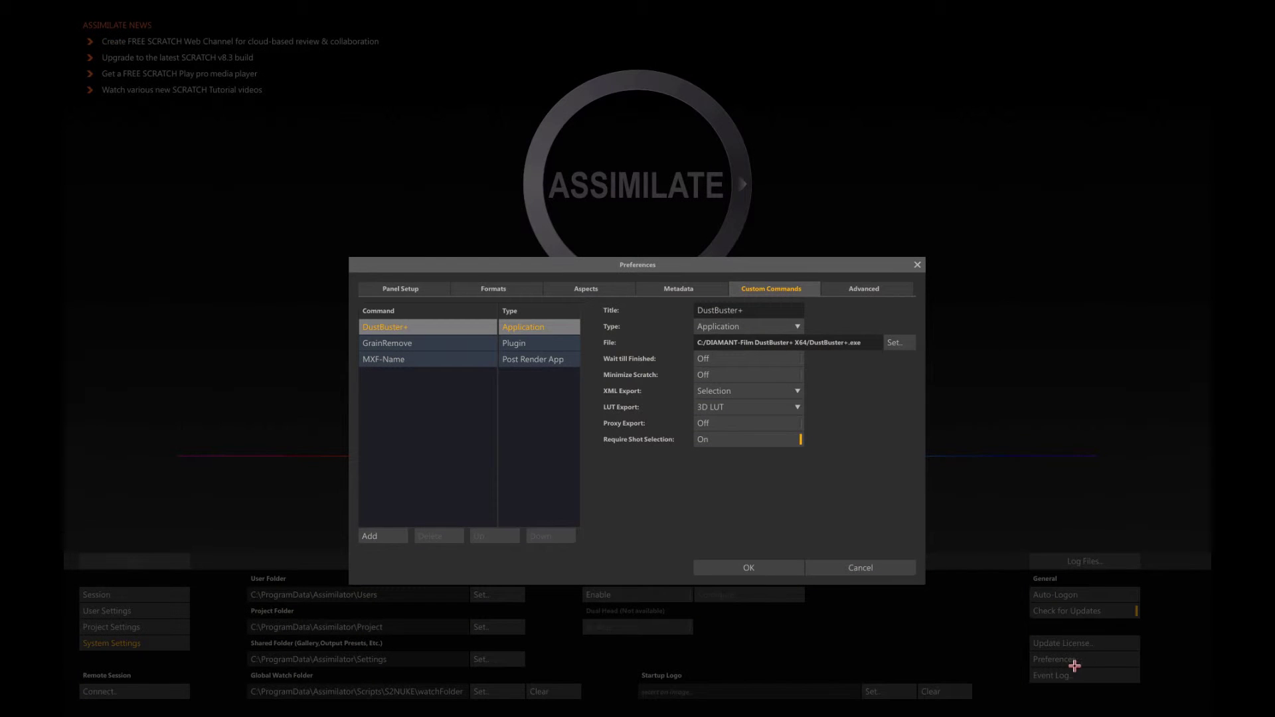
click(391, 538)
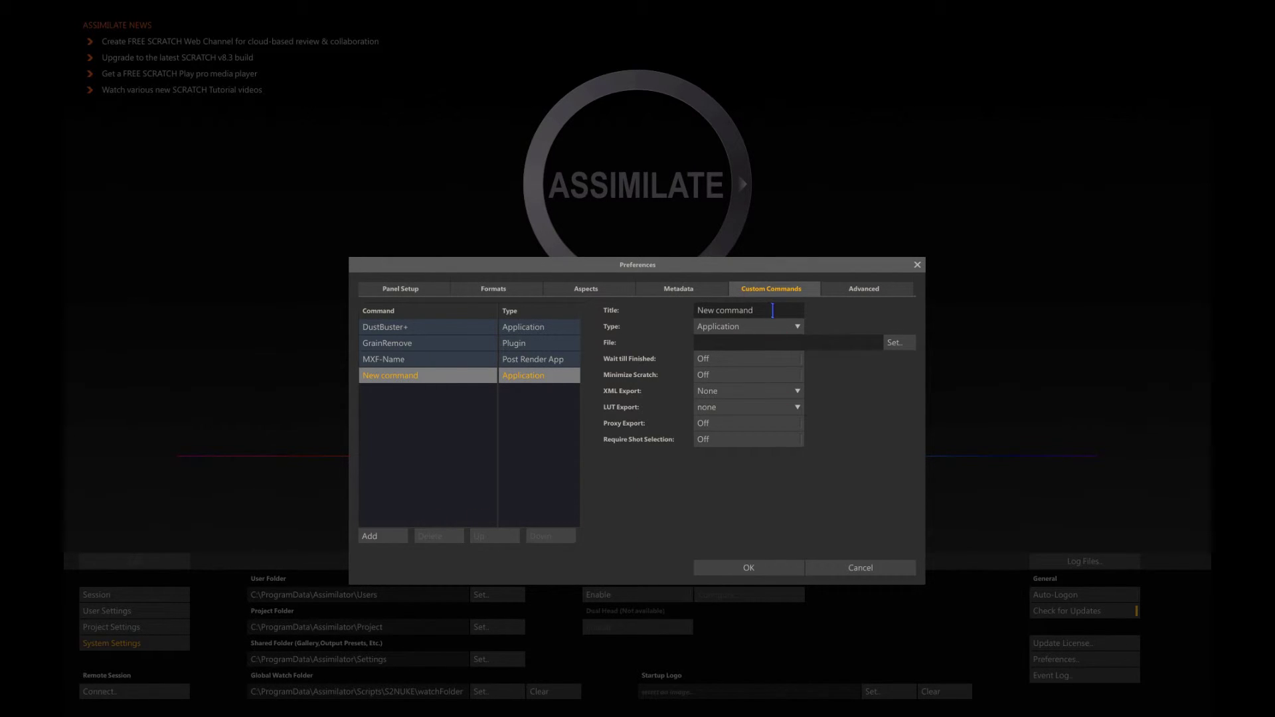
drag(773, 310, 700, 310)
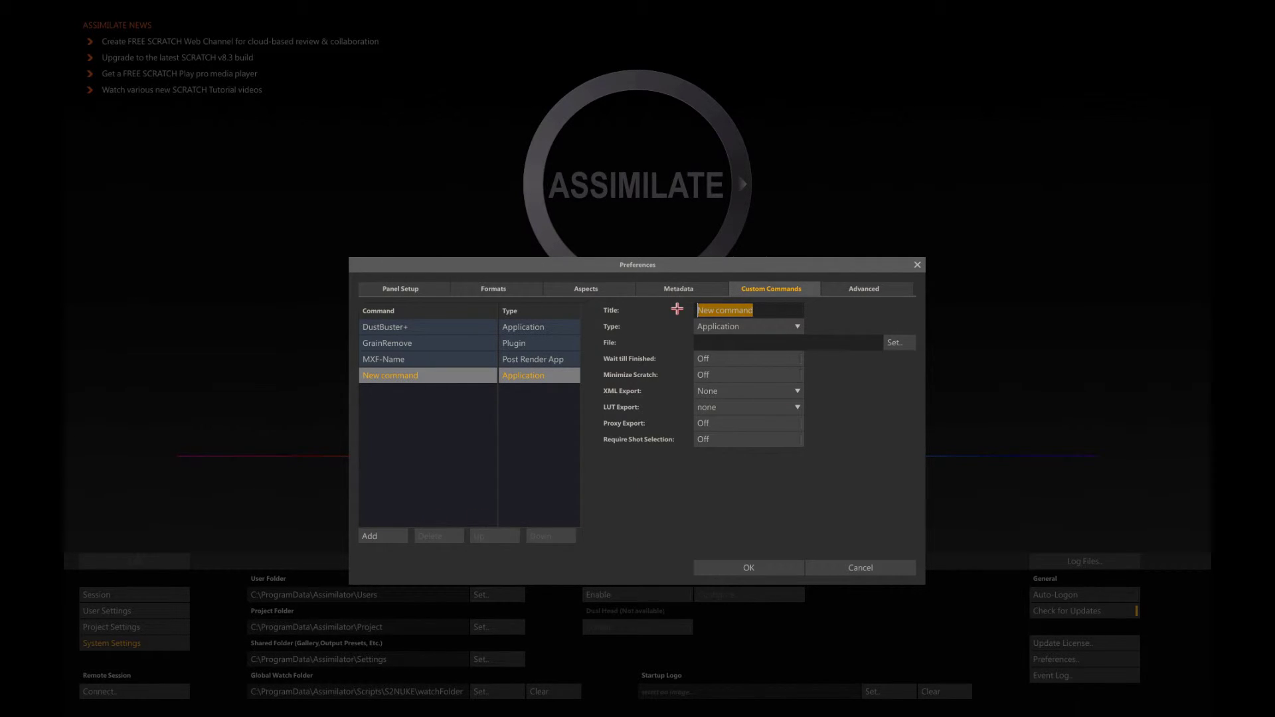
text(2nd Burnin)
click(770, 324)
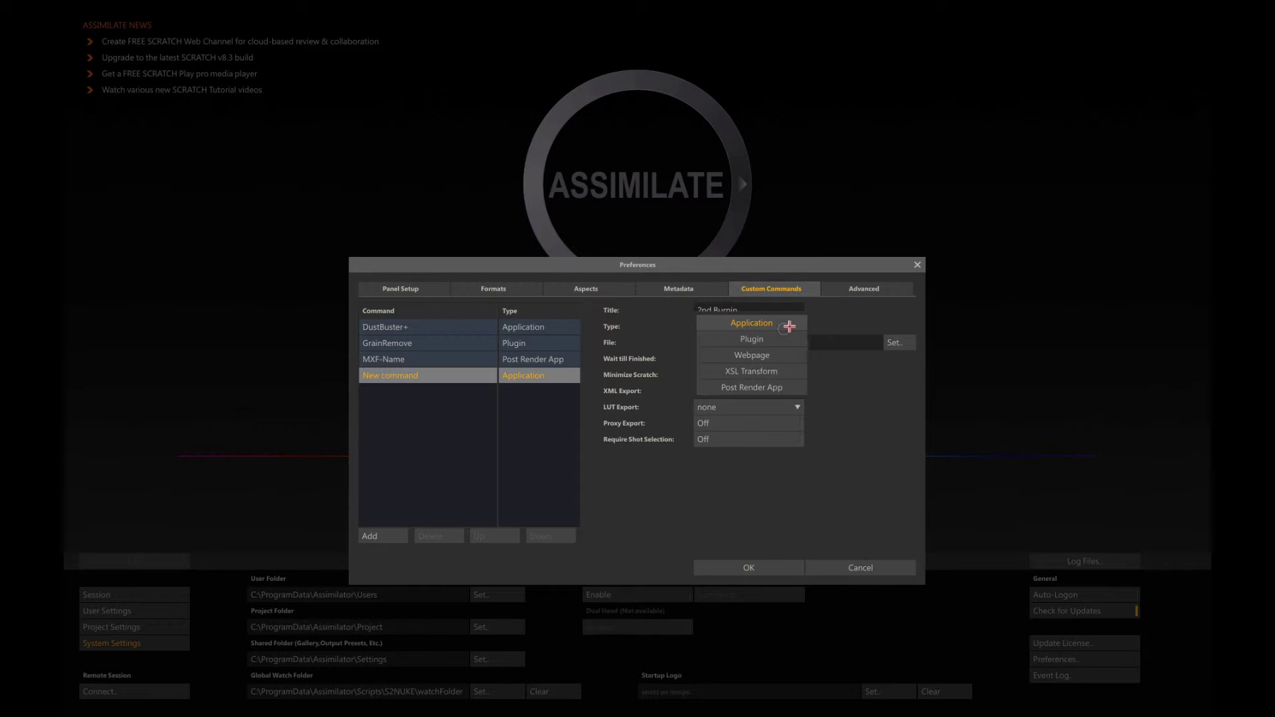
click(774, 336)
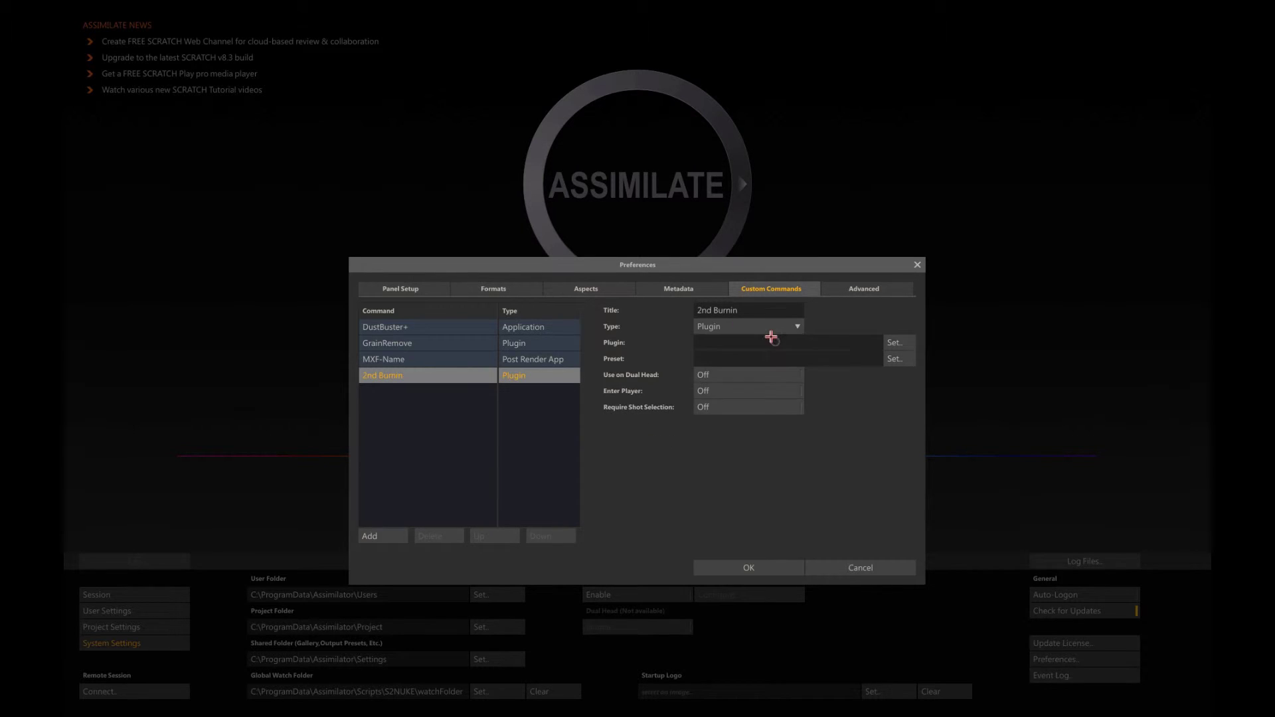
Give 2nd Burnin the Burn-In plugin with the DragonBurnin.pls preset and Use on Dual Head on.
click(900, 342)
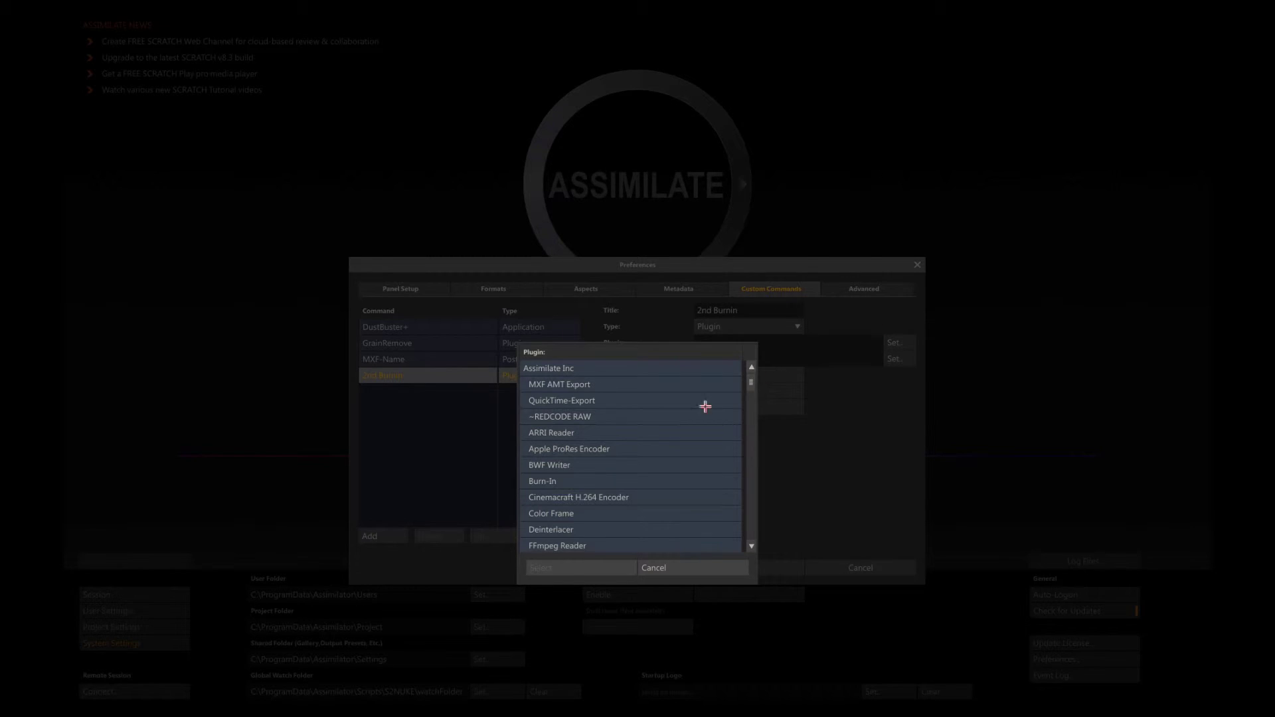
click(612, 481)
click(567, 567)
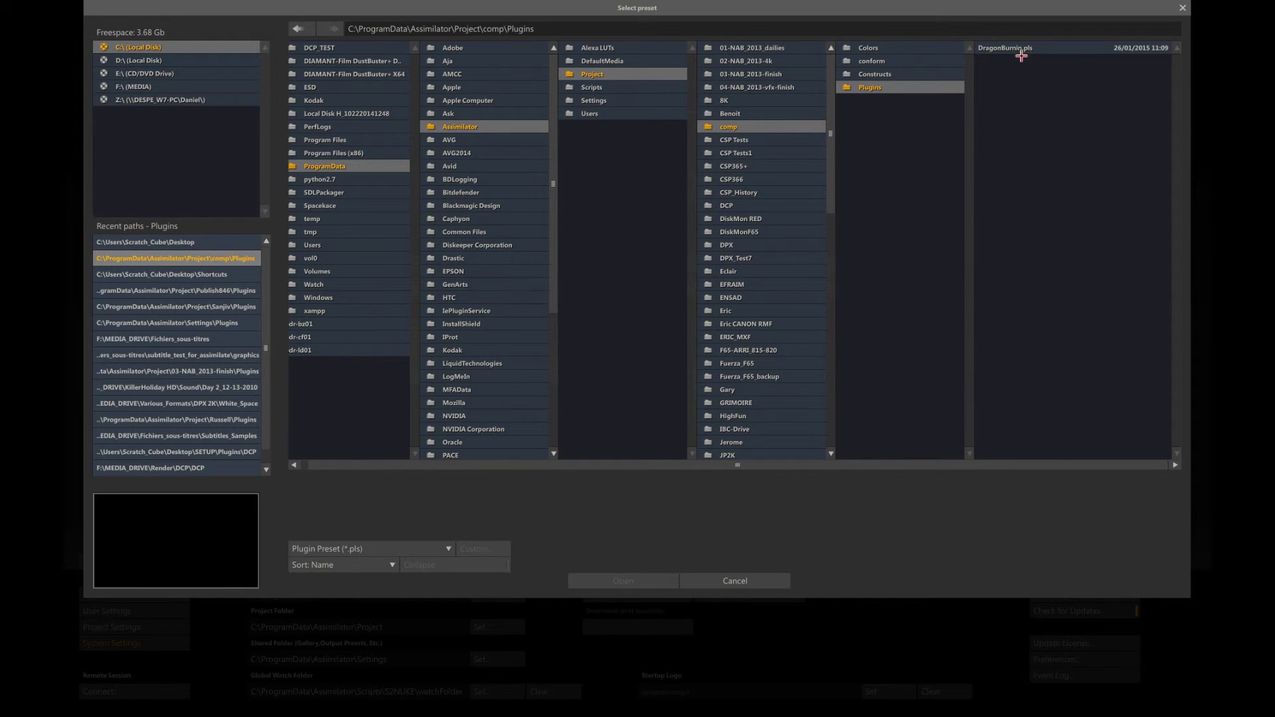
click(1021, 55)
click(607, 580)
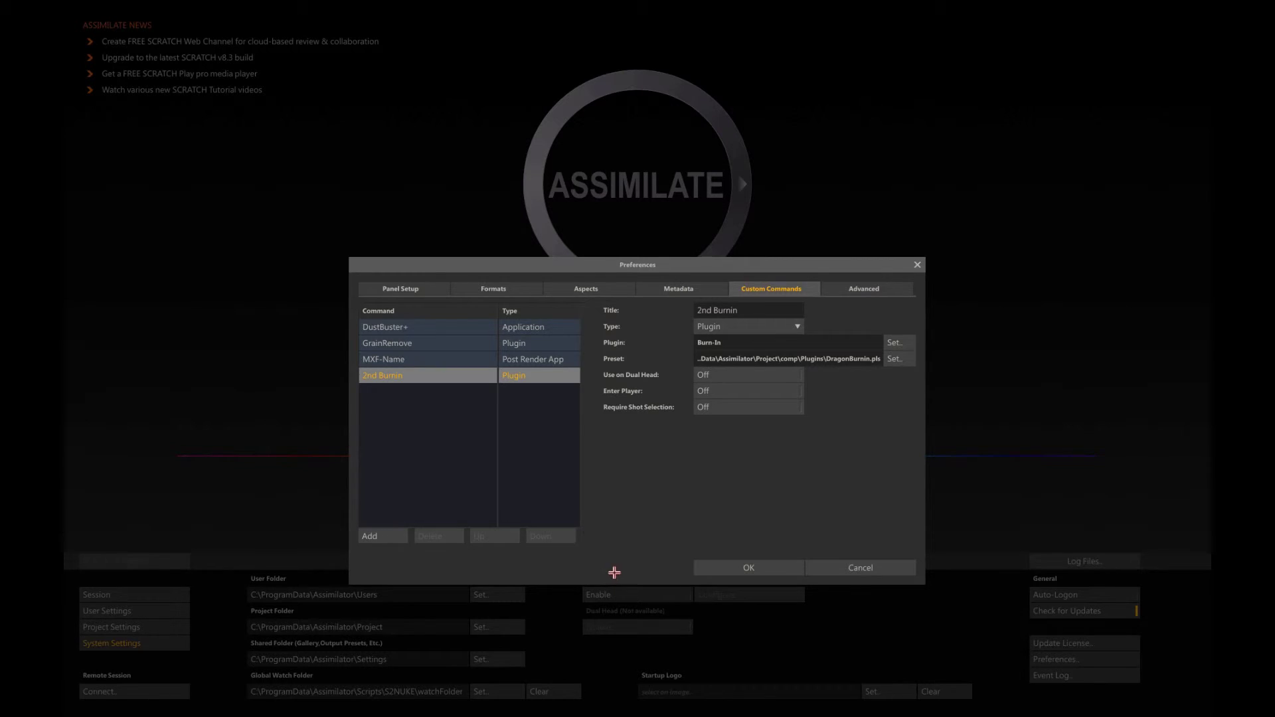
click(884, 307)
Save the preferences and open the project's clip in the Player.
click(742, 565)
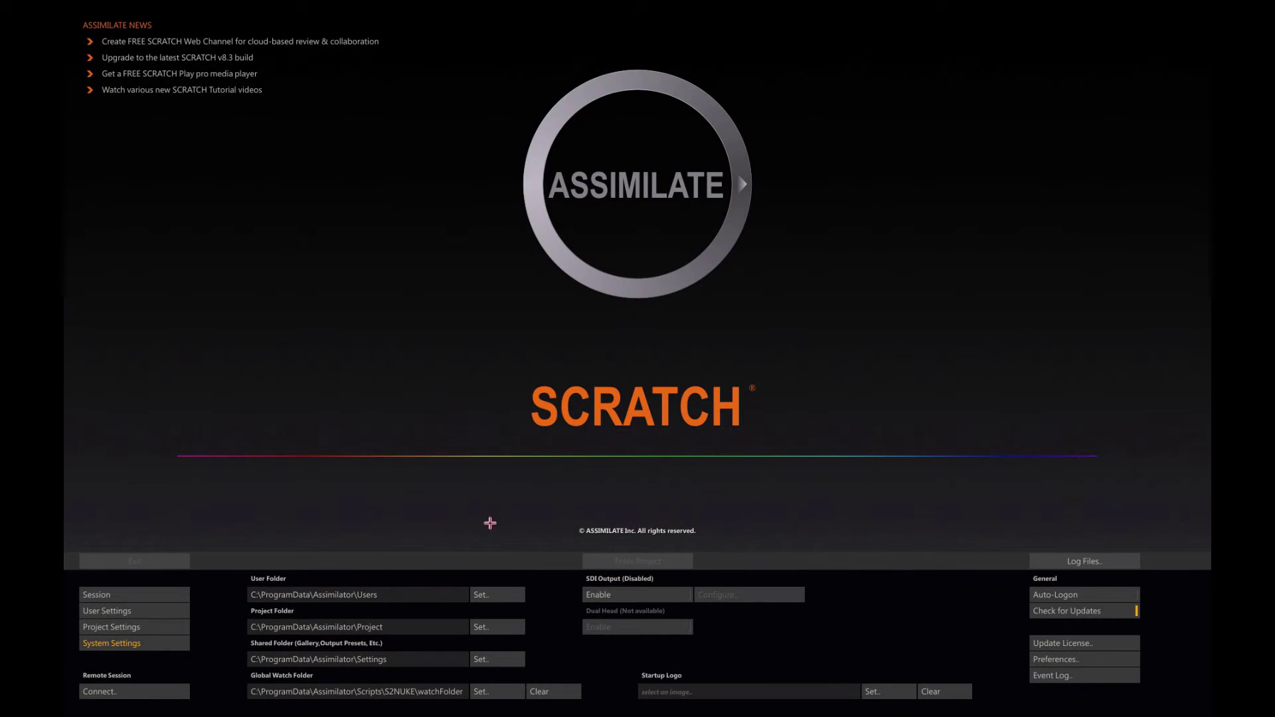
click(124, 595)
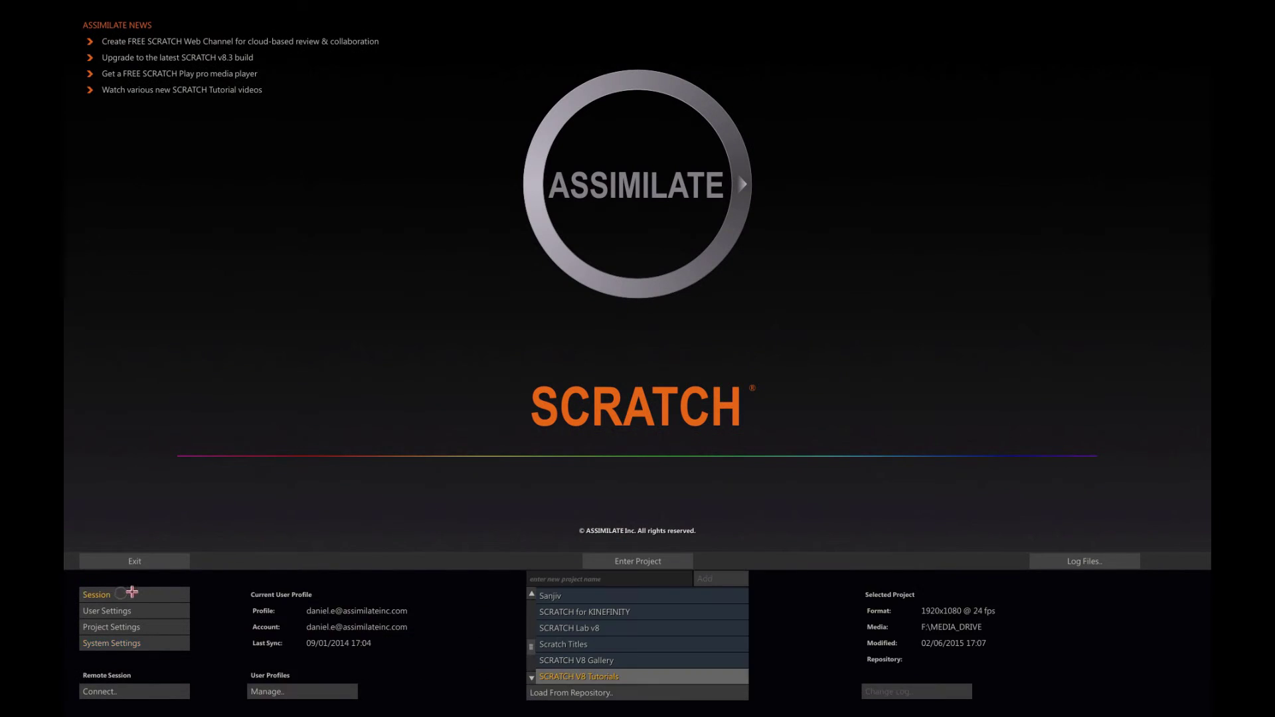
click(646, 561)
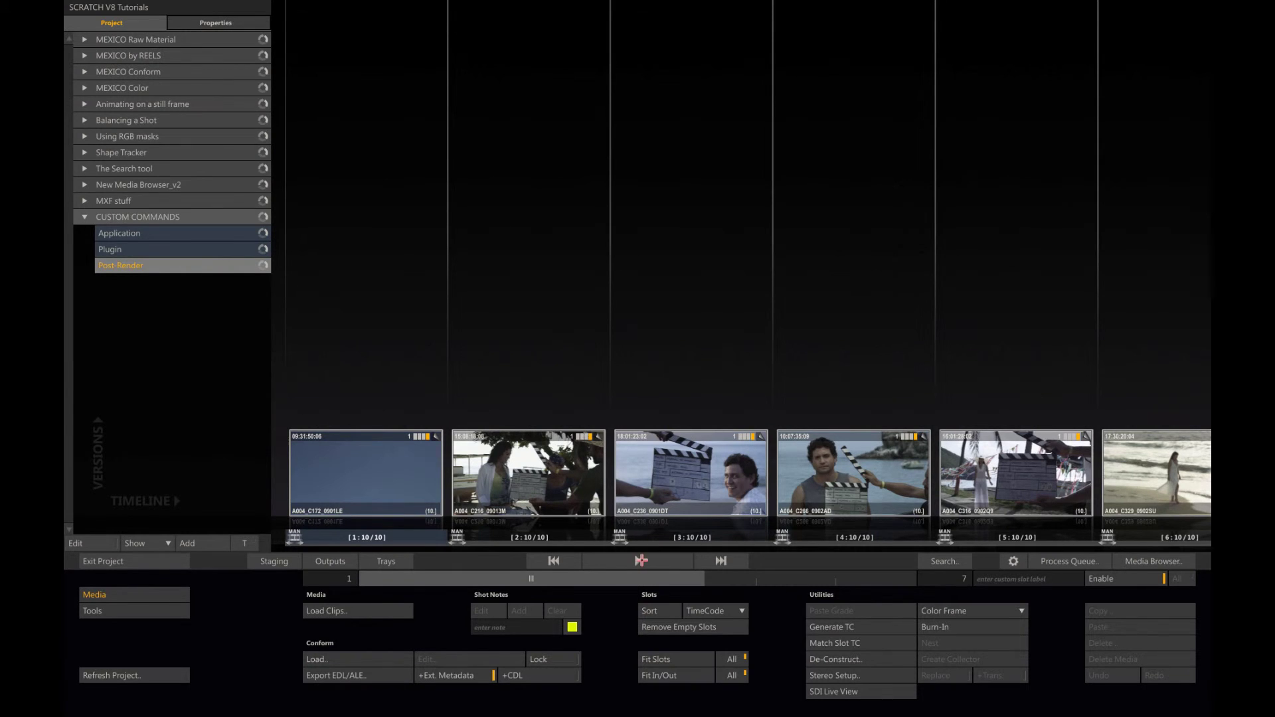
click(640, 560)
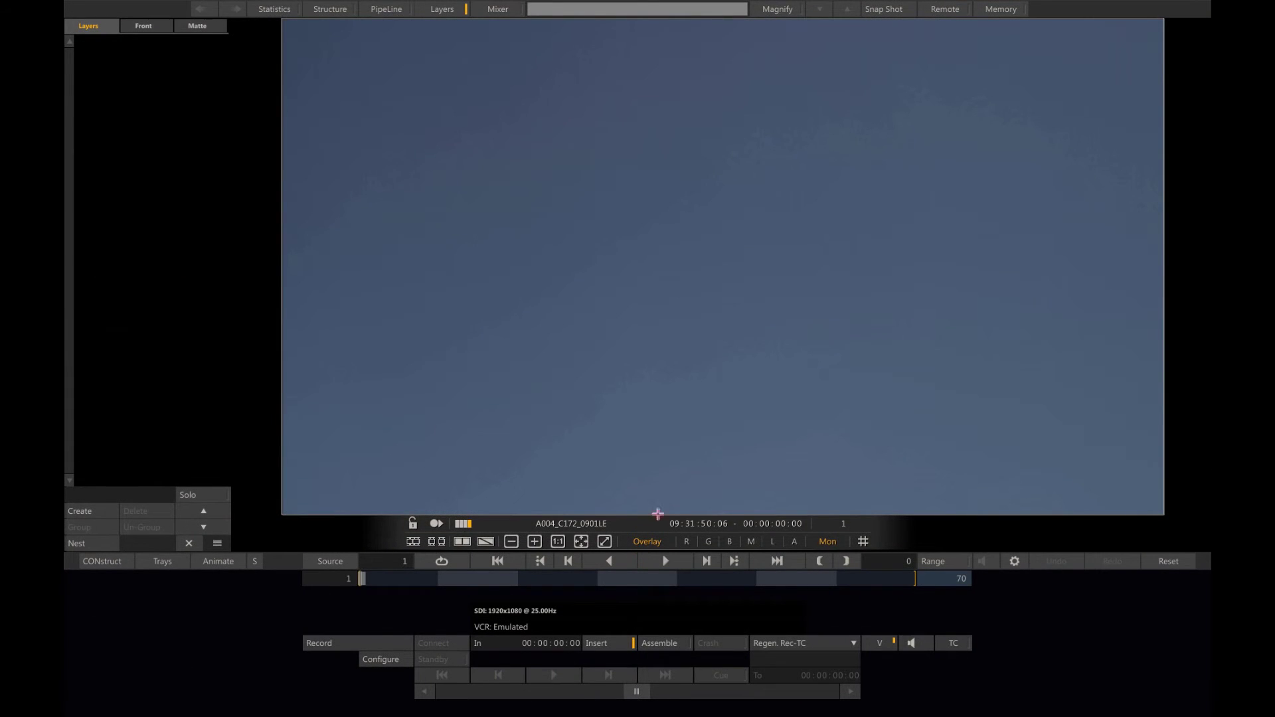
Set the Monitor tab's SDI Effect to 2nd Burnin and scrub a few frames to preview it.
right_click(524, 413)
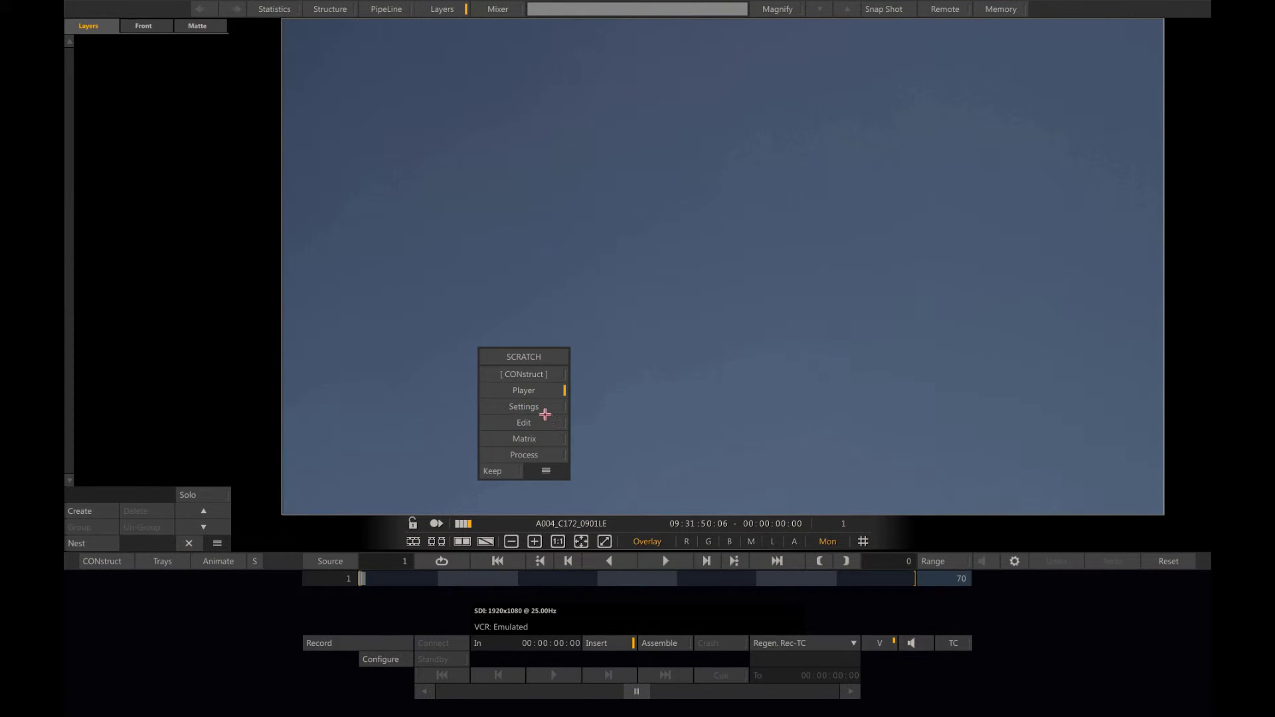
click(546, 408)
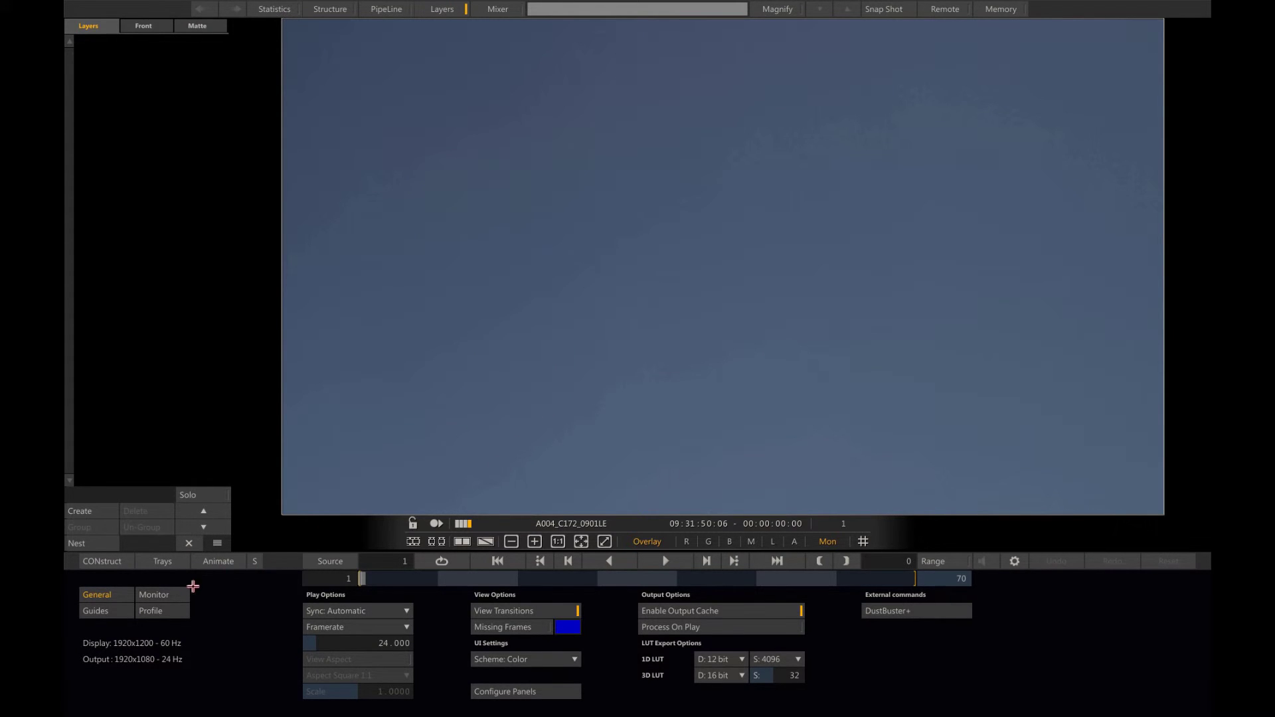
click(172, 594)
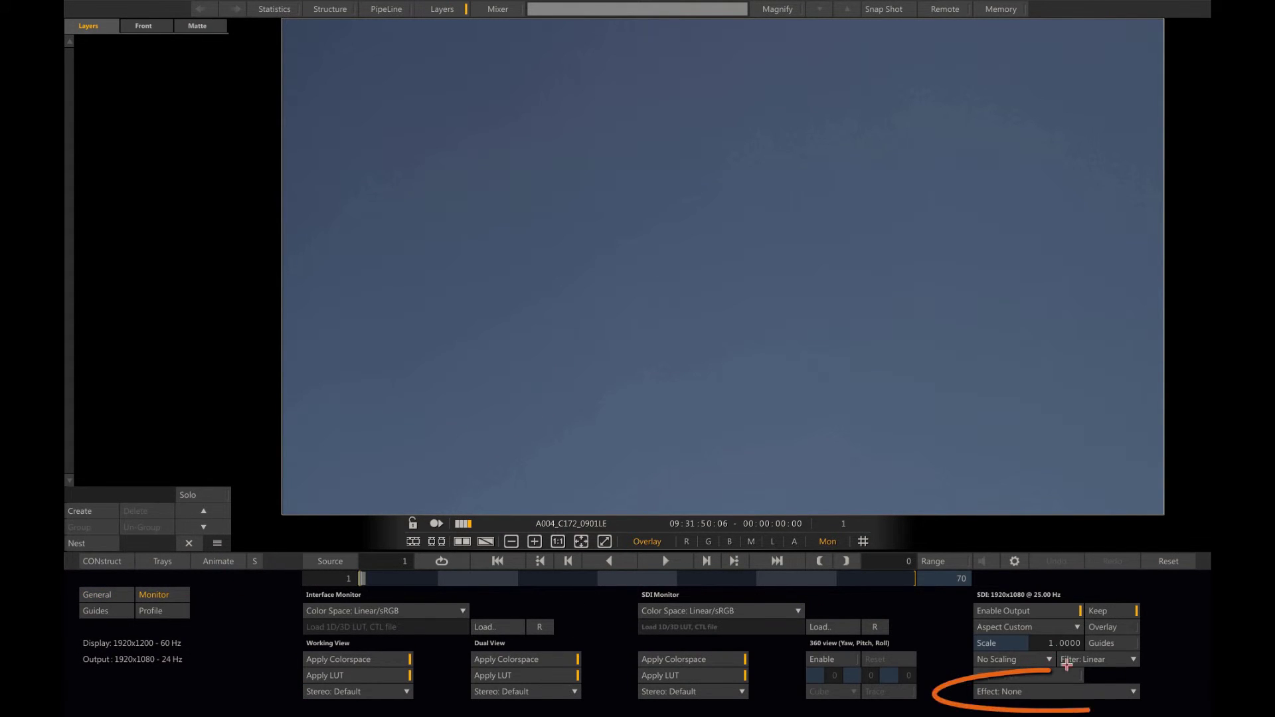
click(1135, 691)
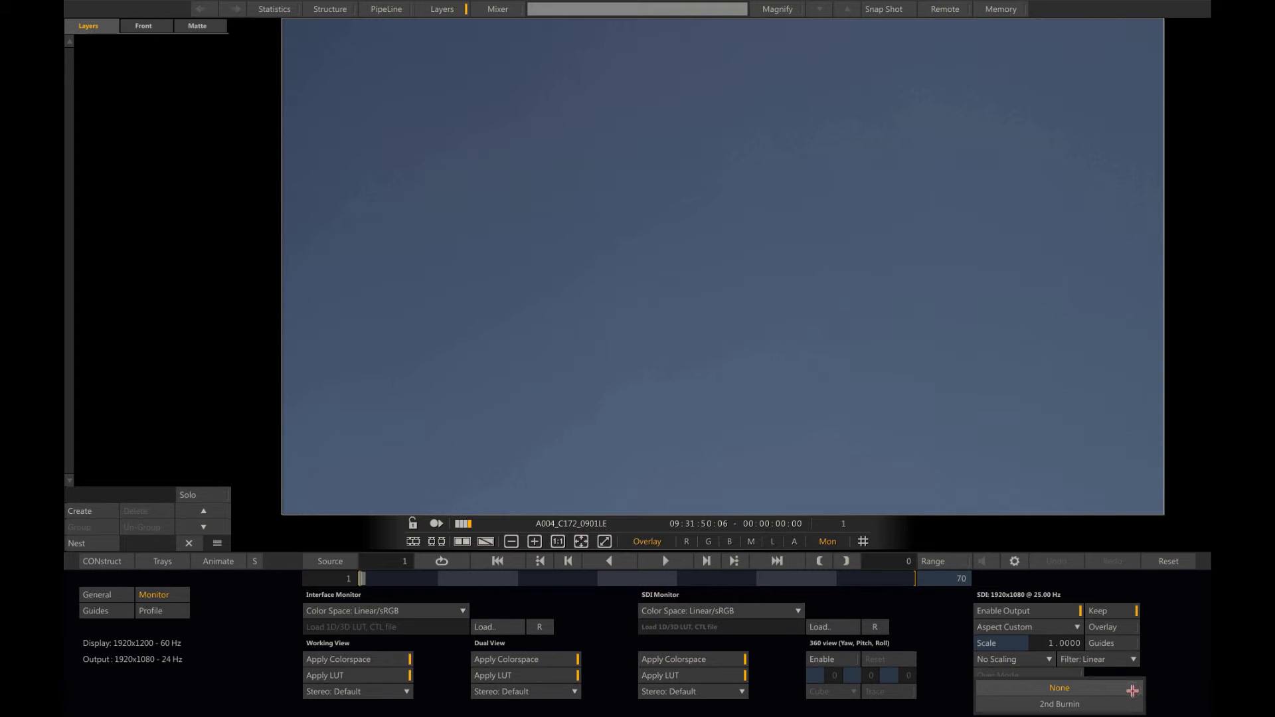
click(1101, 706)
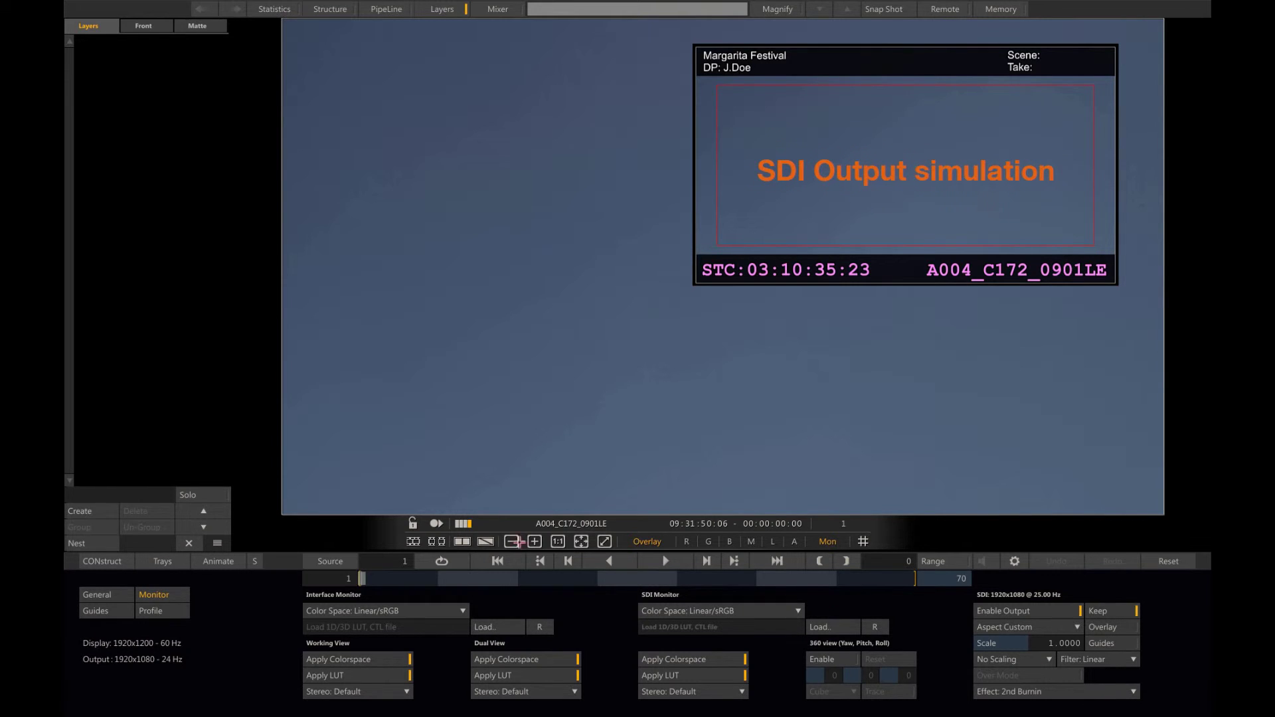
drag(382, 576, 342, 576)
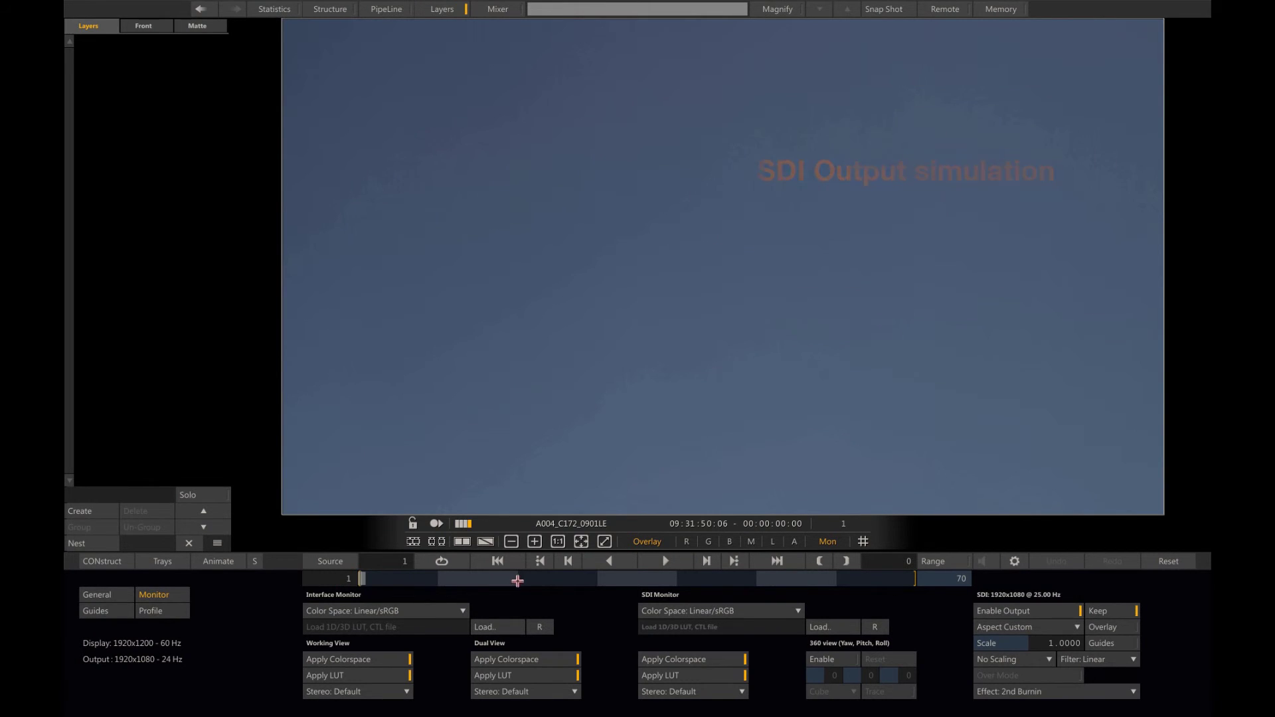
Exit the project and add a new custom command in Preferences.
click(120, 563)
click(108, 563)
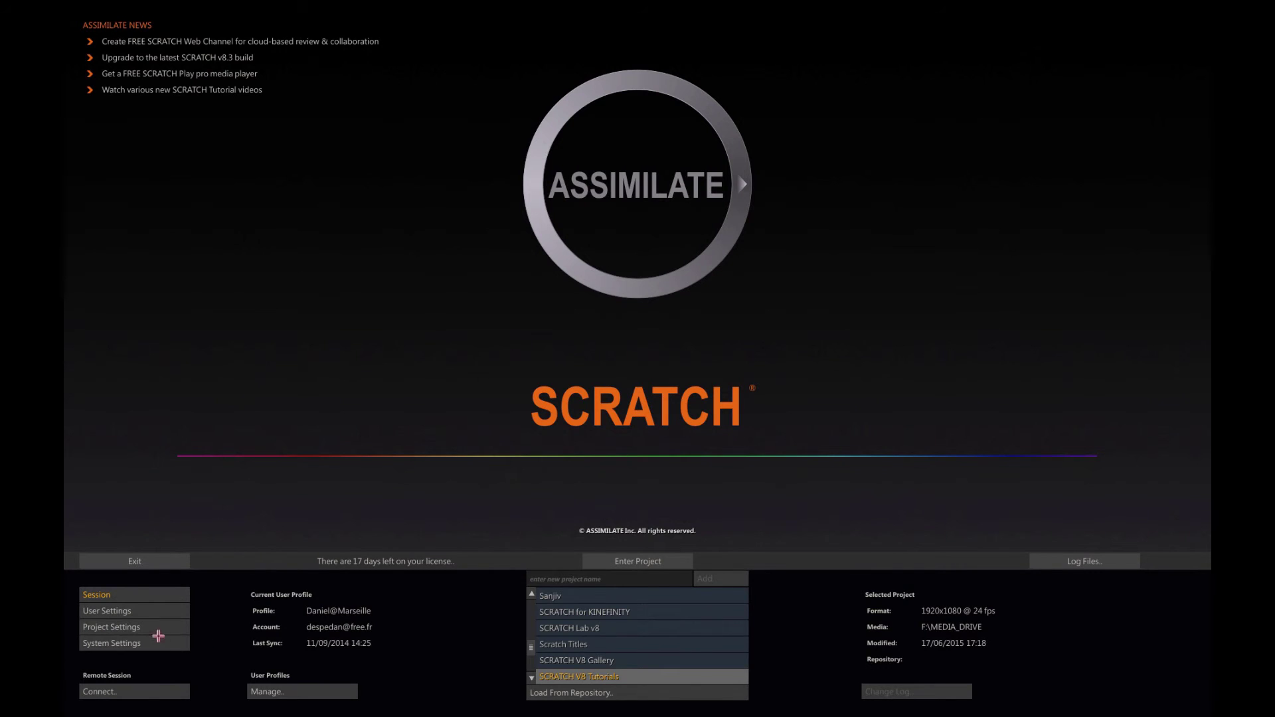
click(109, 643)
click(1085, 659)
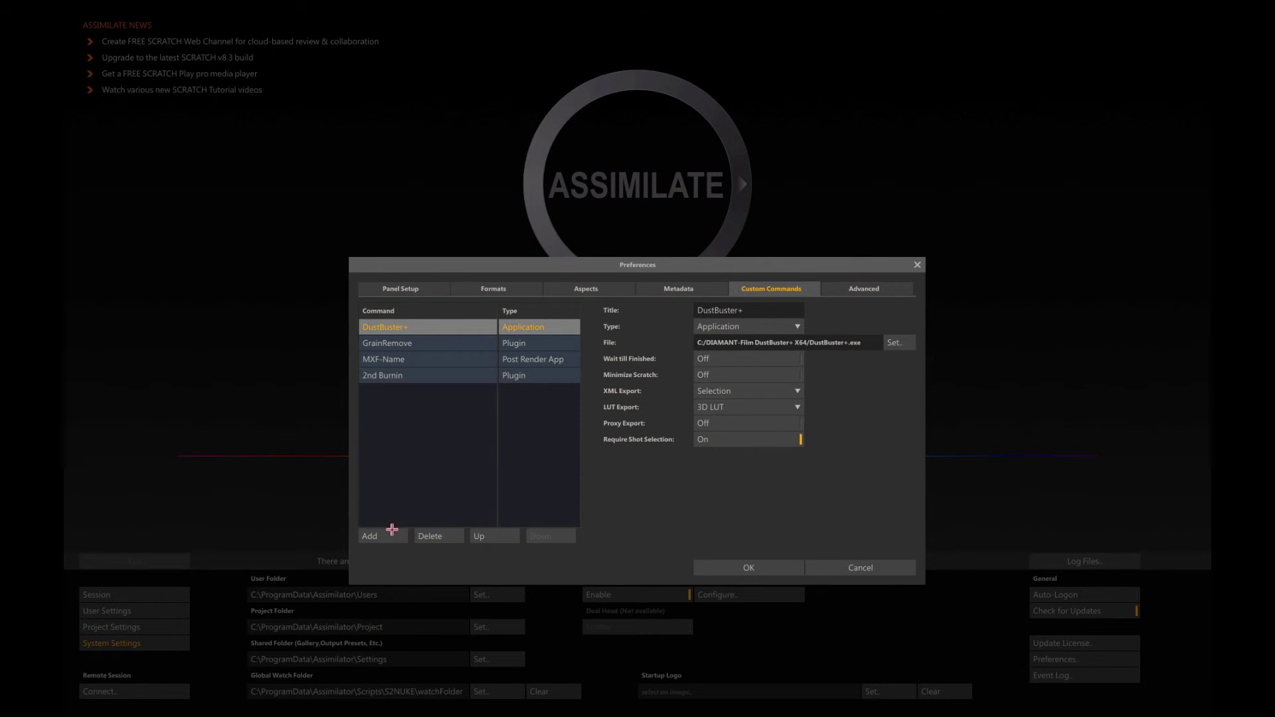
click(379, 535)
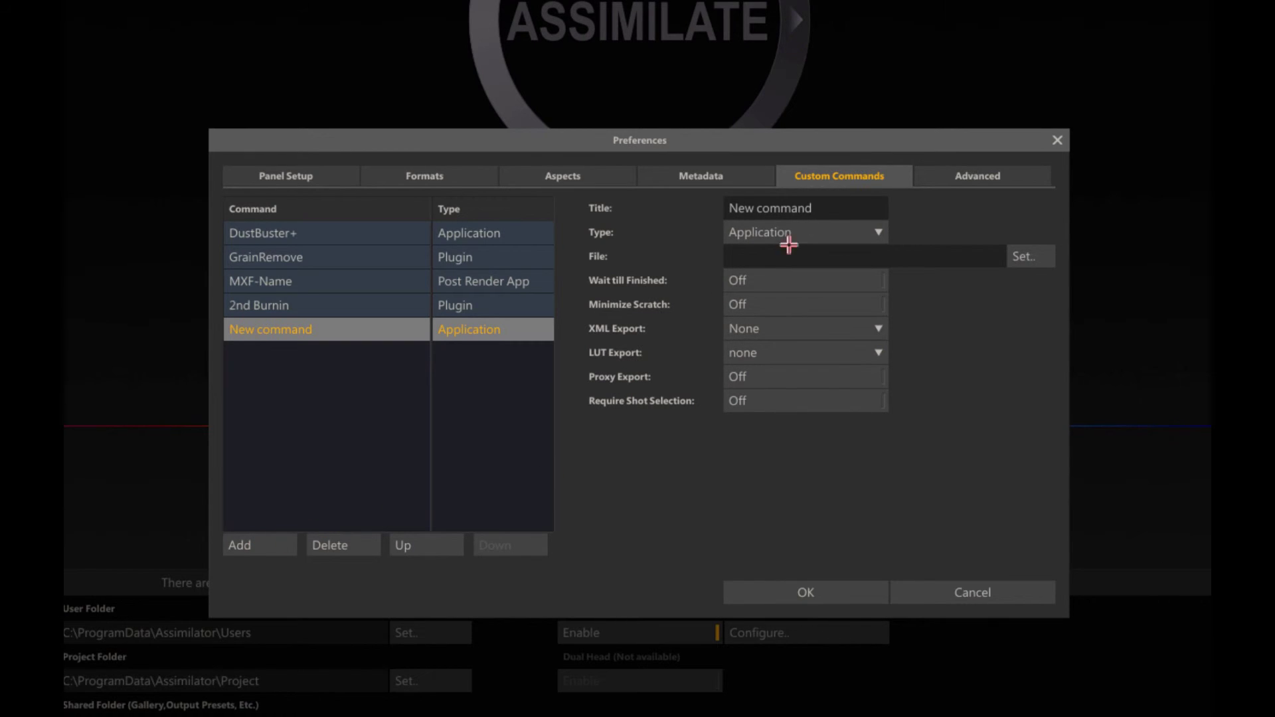
Title the command XSL Export and set its type to XSL Transform.
drag(840, 209, 708, 197)
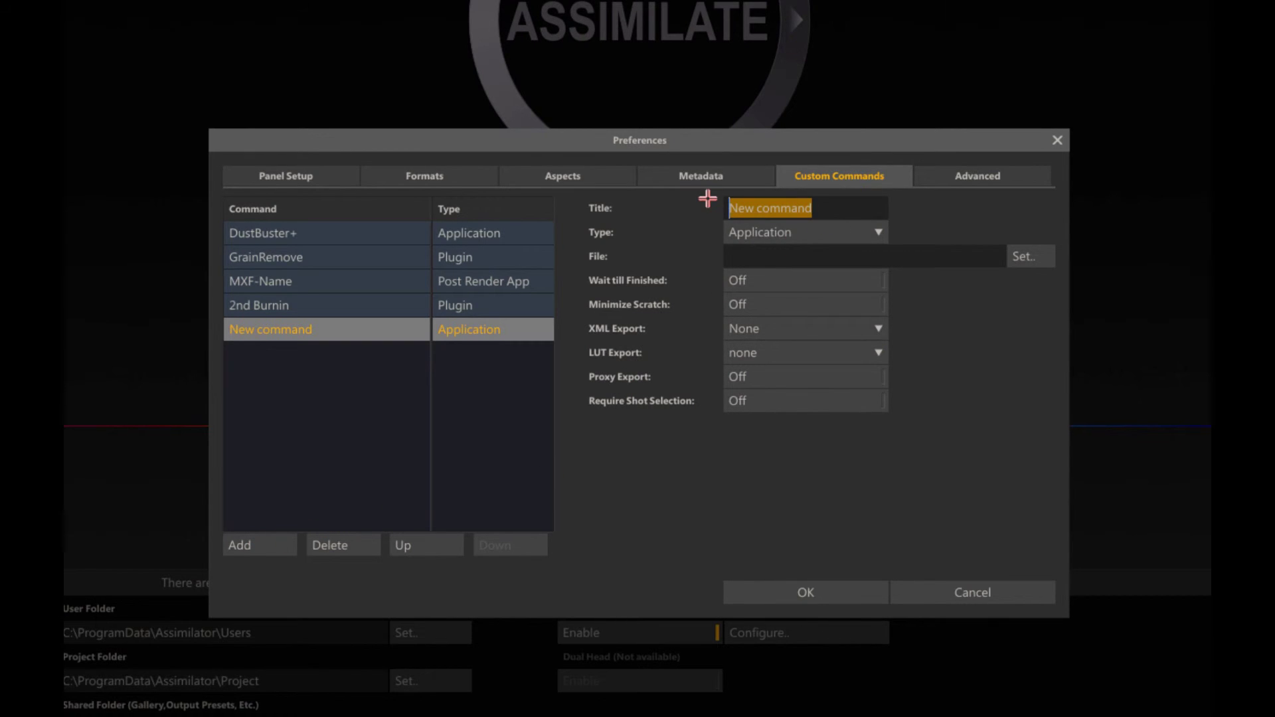
text(XSL Export)
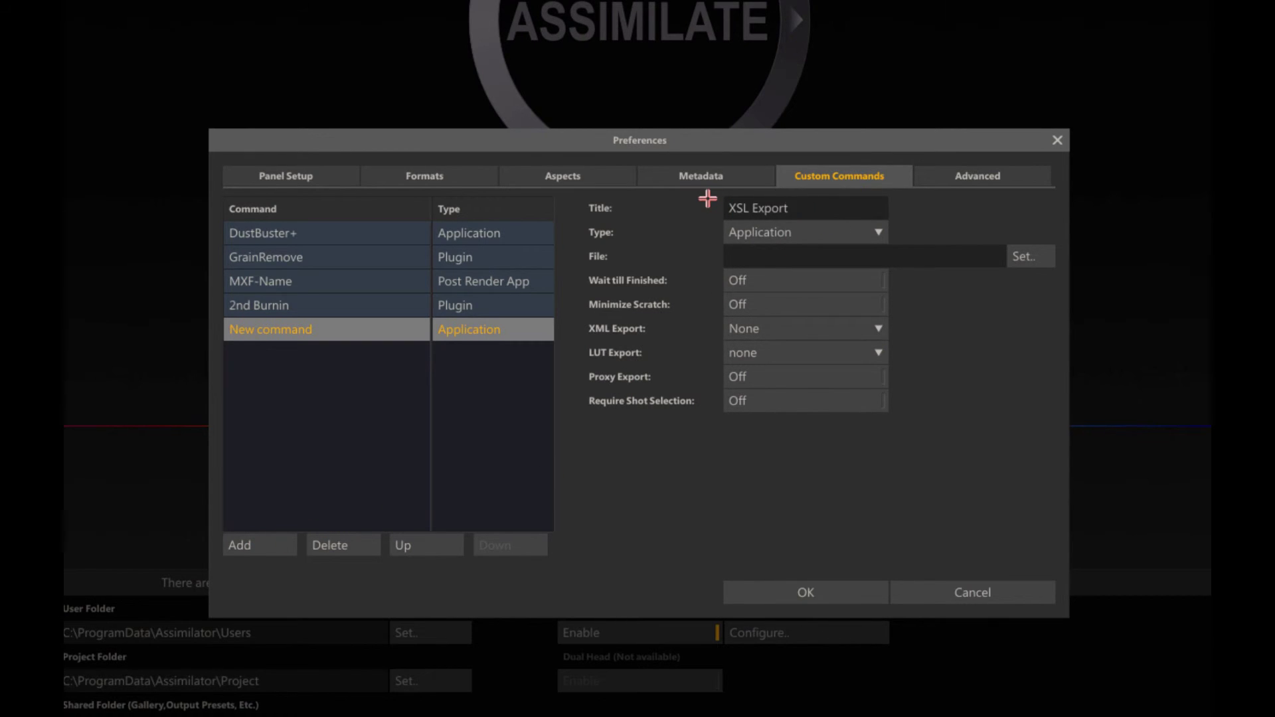
click(877, 232)
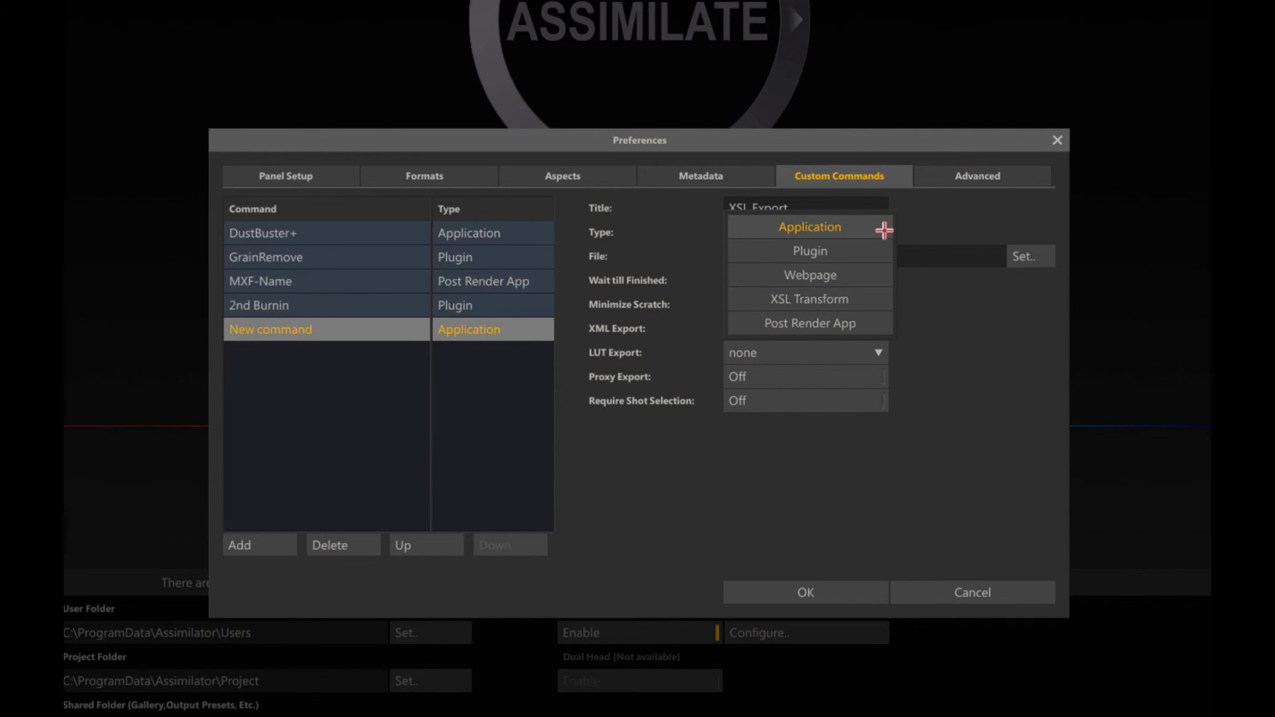
click(862, 299)
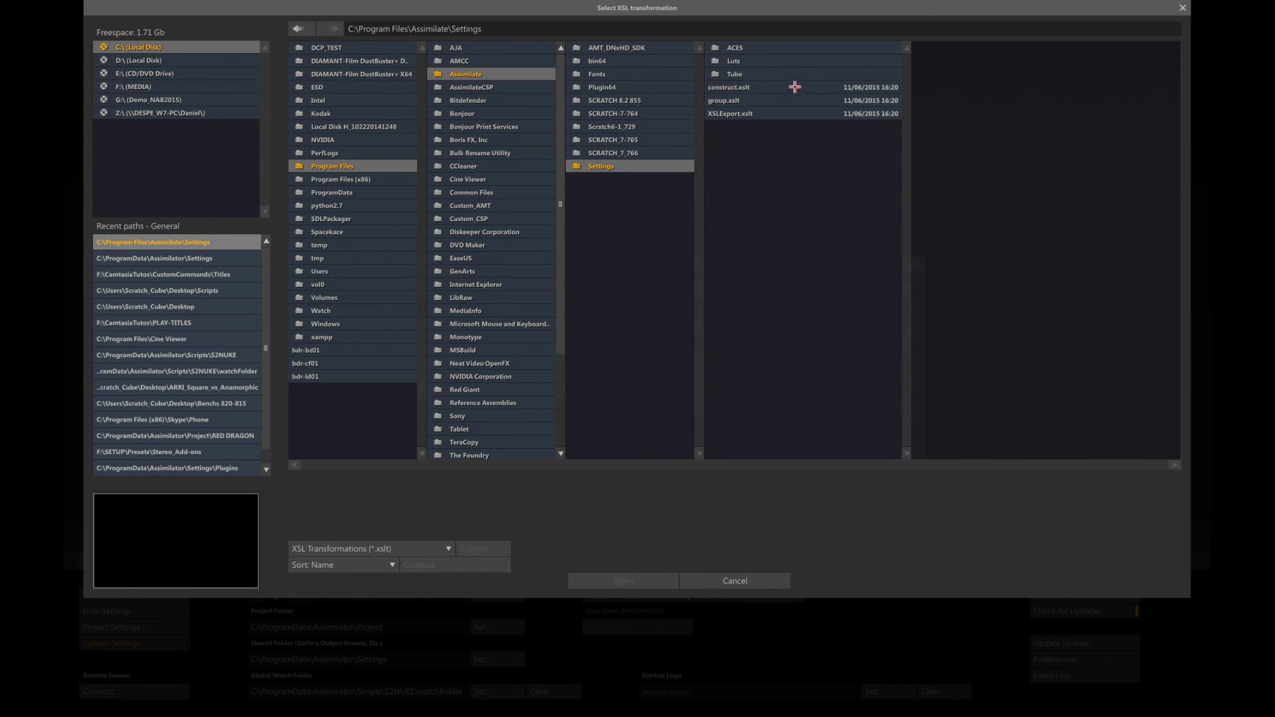
Use construct.xslt, set XML Export to Construct, turn Proxy Export on, and edit the html export type.
click(793, 87)
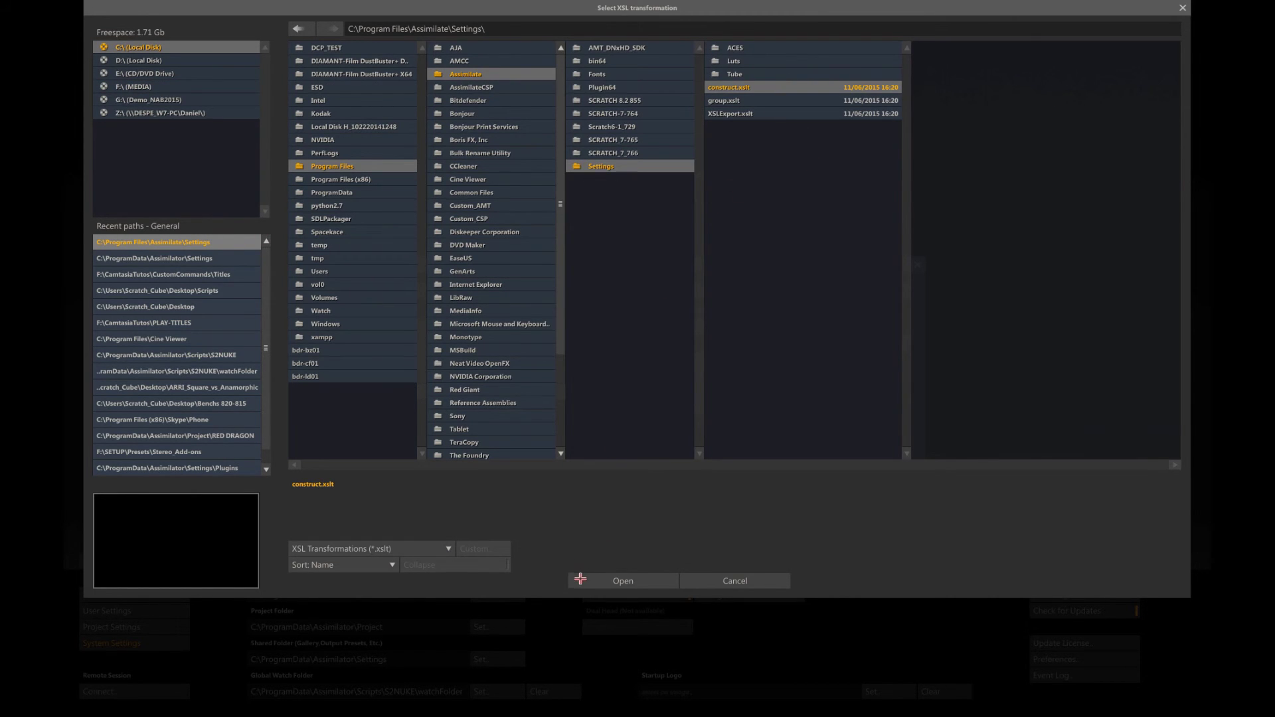
click(593, 582)
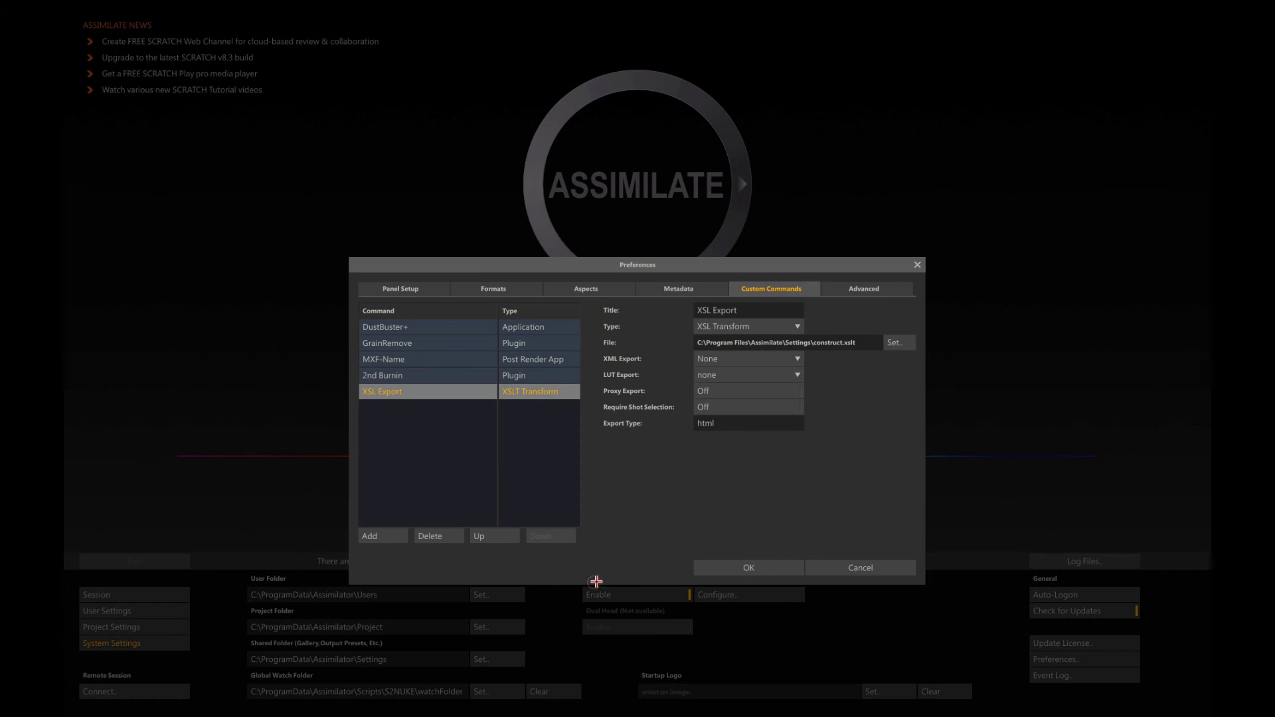
click(832, 316)
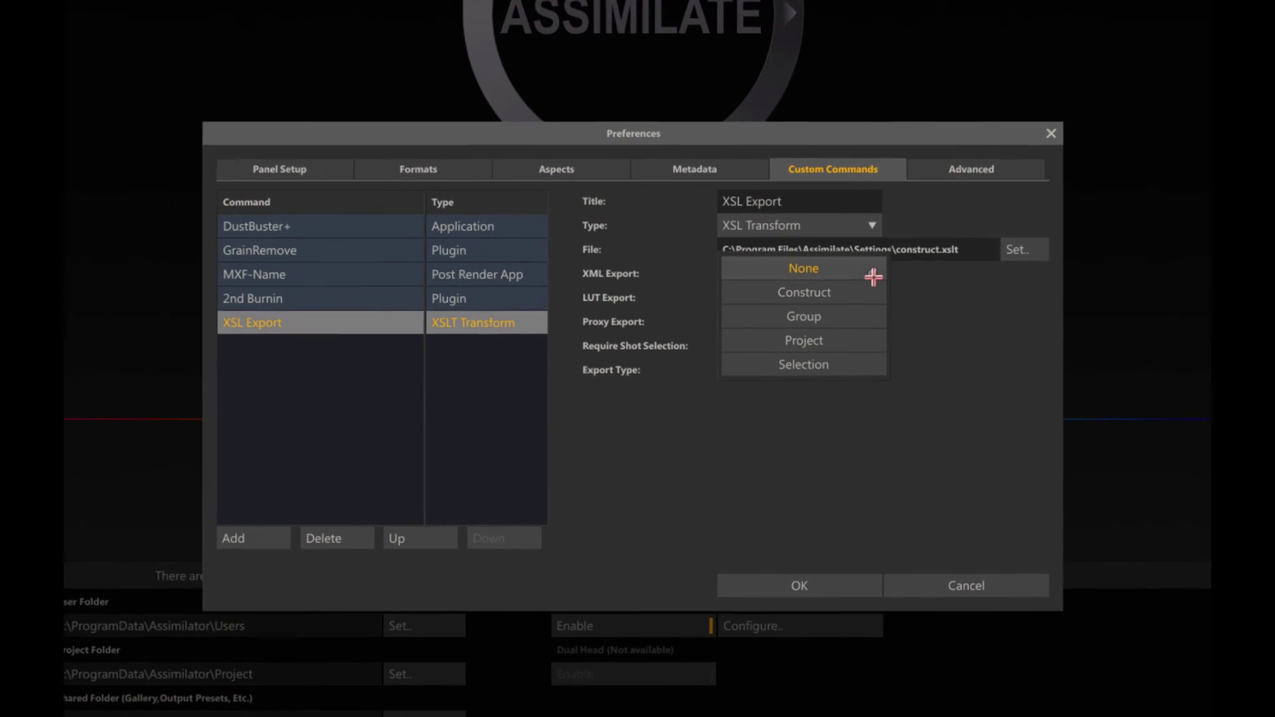
click(824, 331)
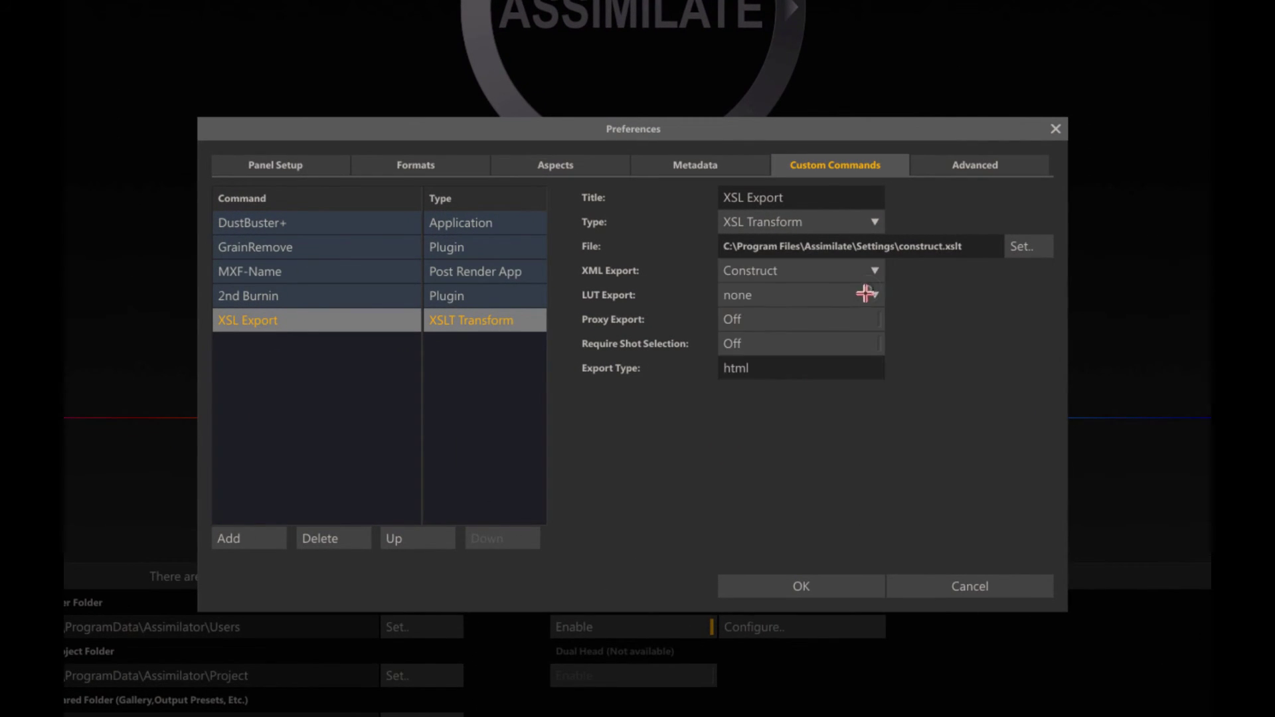
click(841, 318)
click(775, 370)
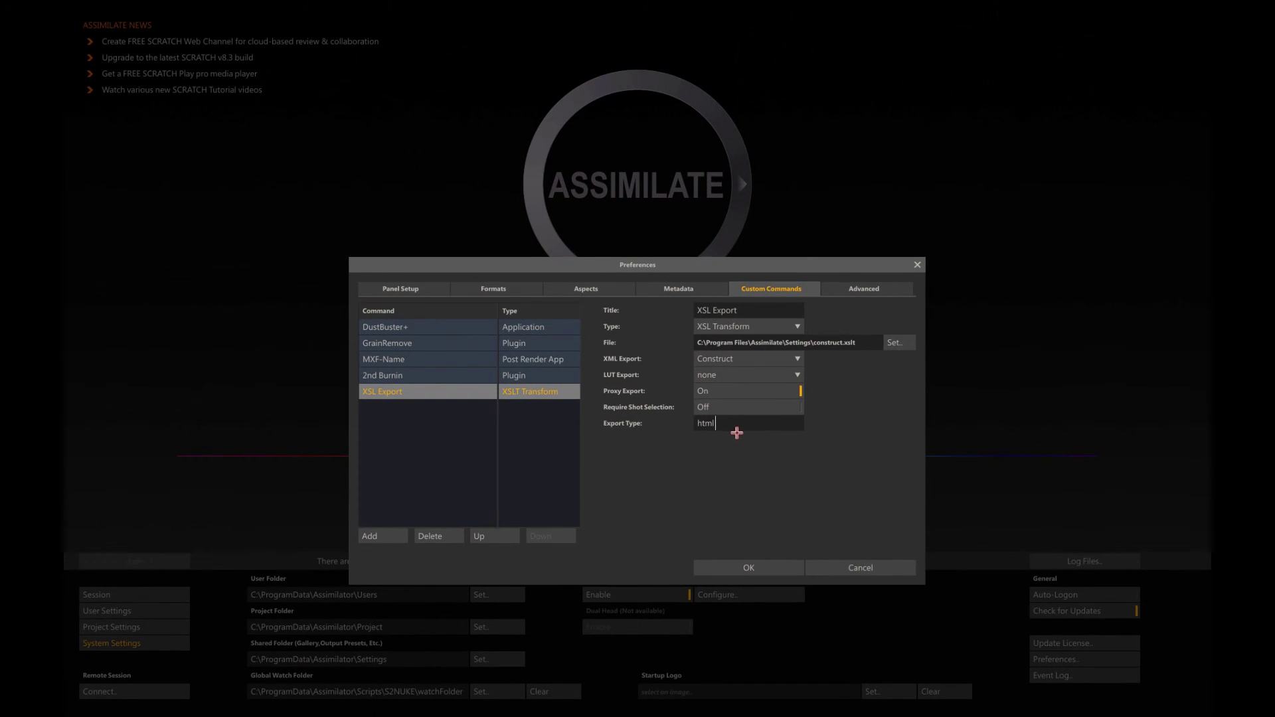
Save the preferences, then run XSL Export in the project to create XSL-Export.html on the desktop.
click(740, 566)
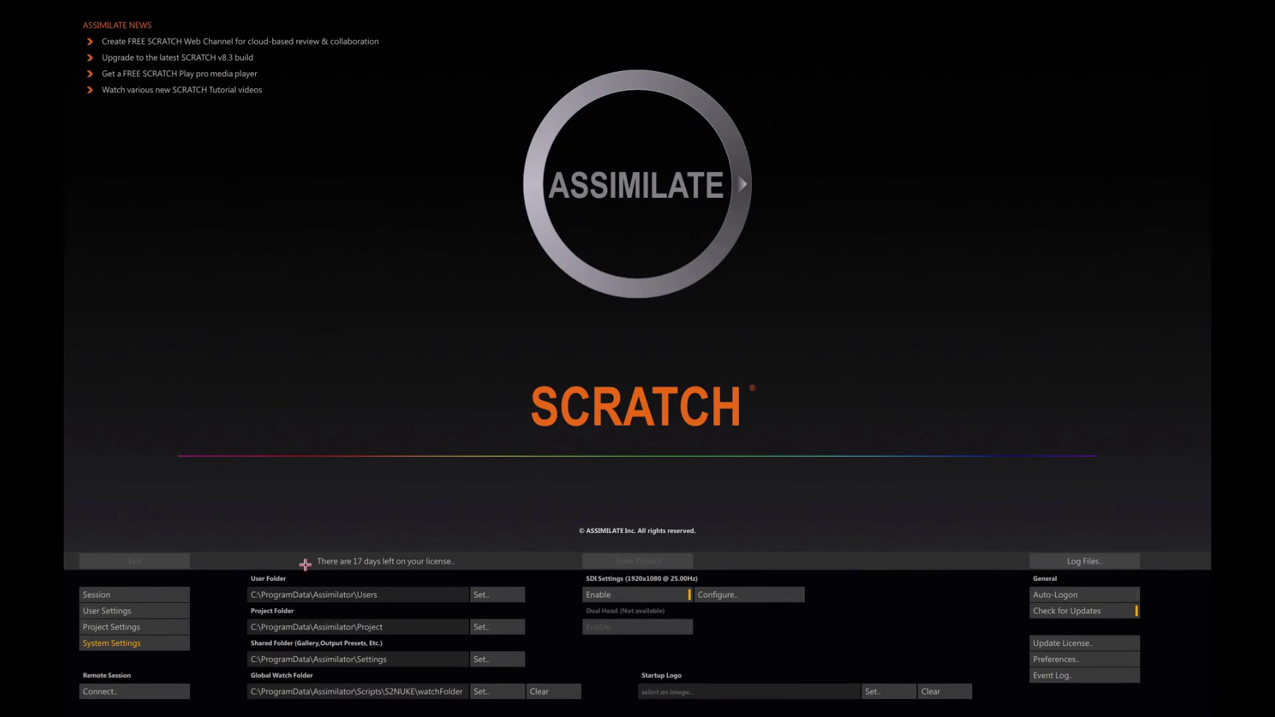
click(130, 594)
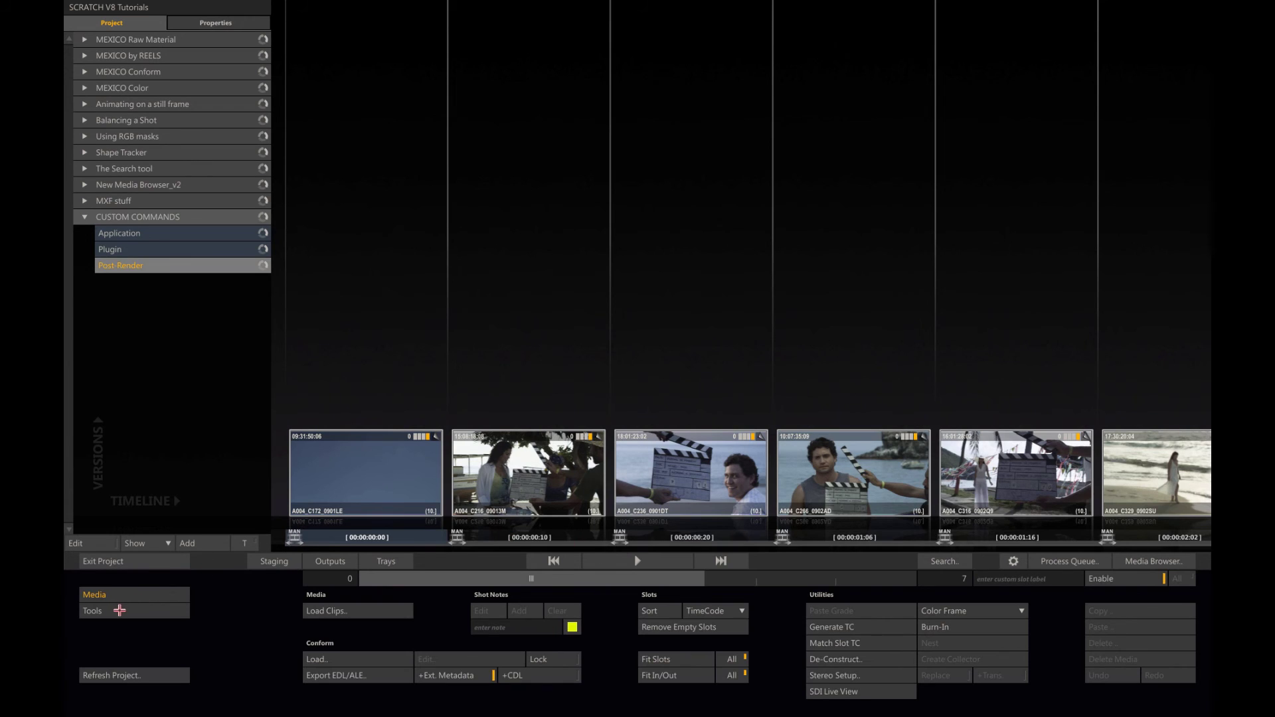
click(119, 610)
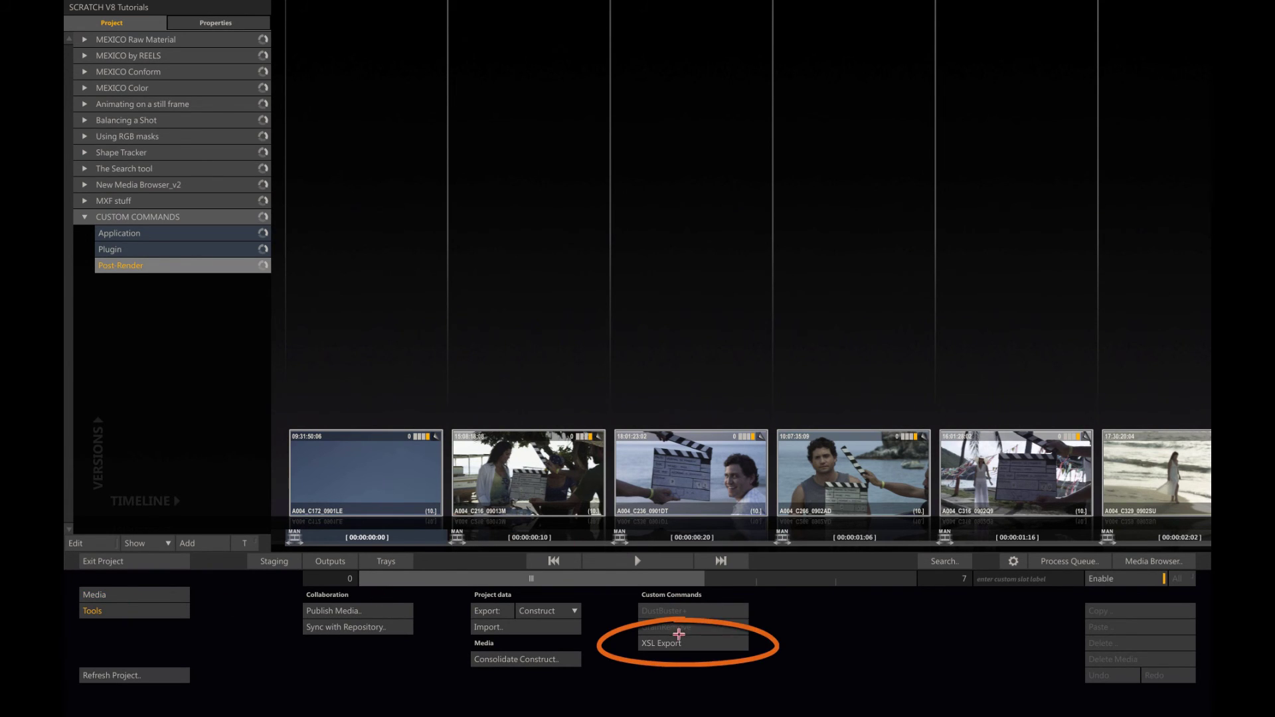
click(666, 643)
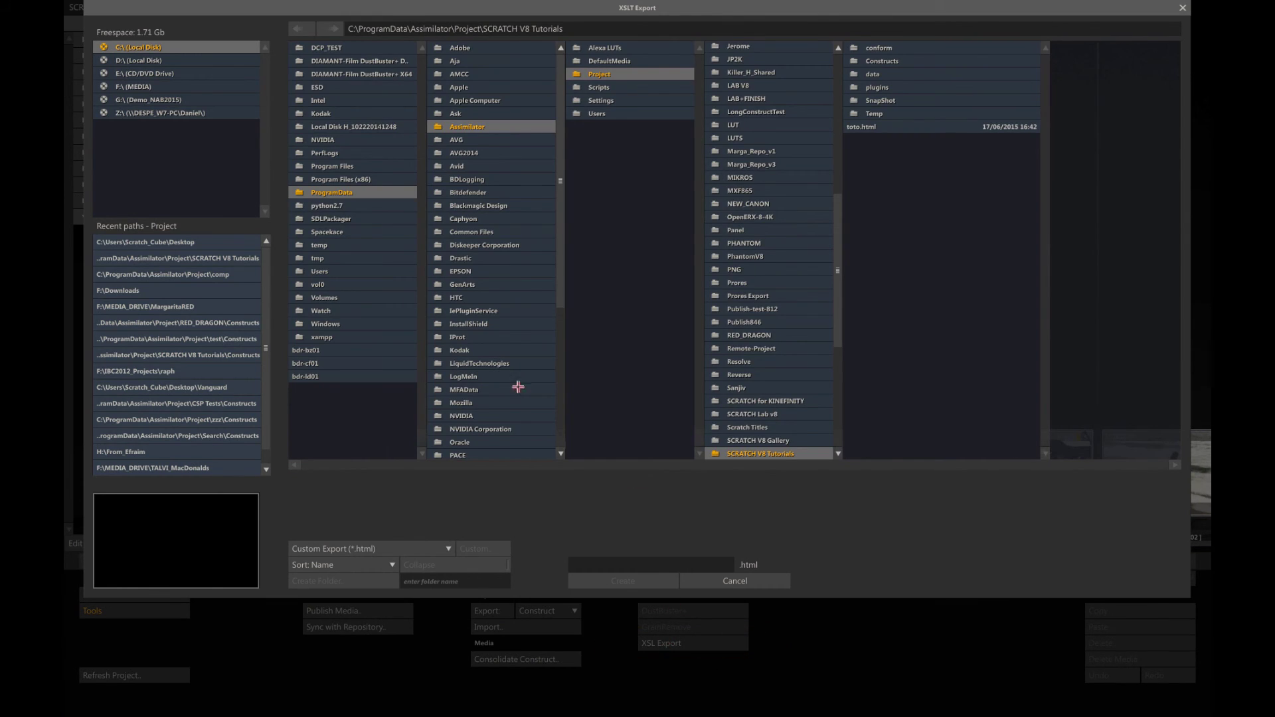
click(233, 242)
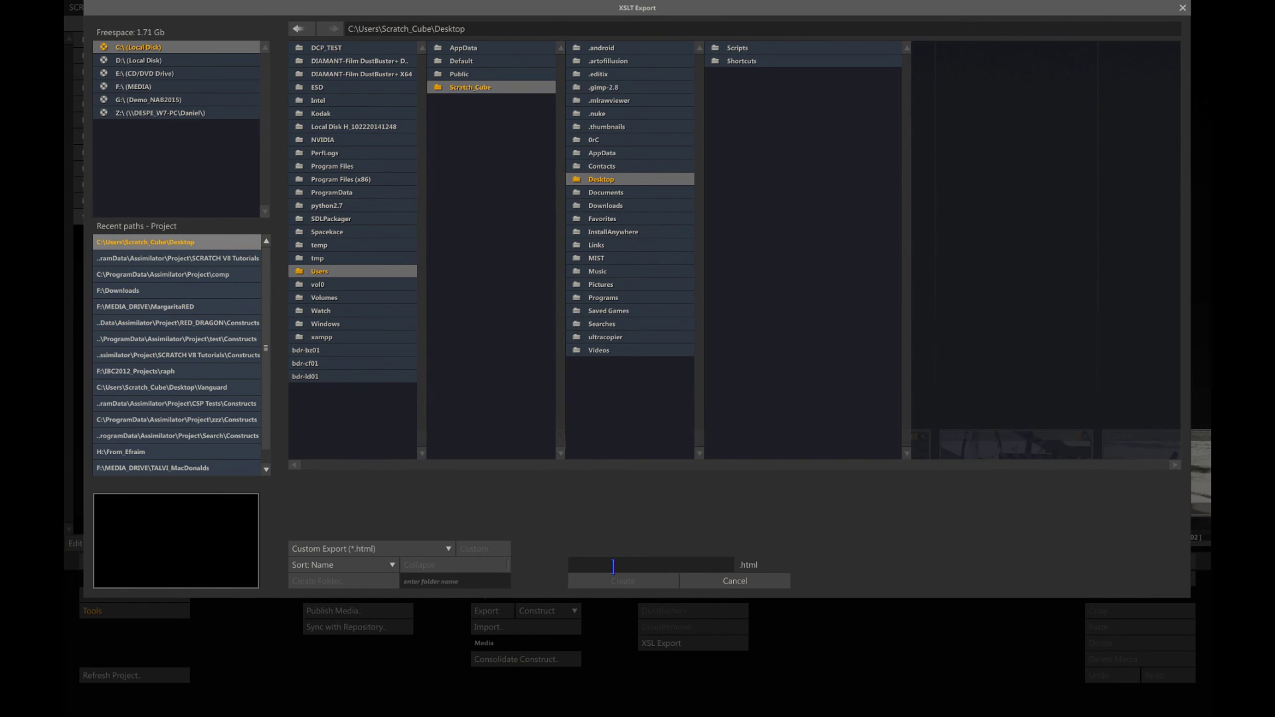
text(XSL-Export)
click(595, 580)
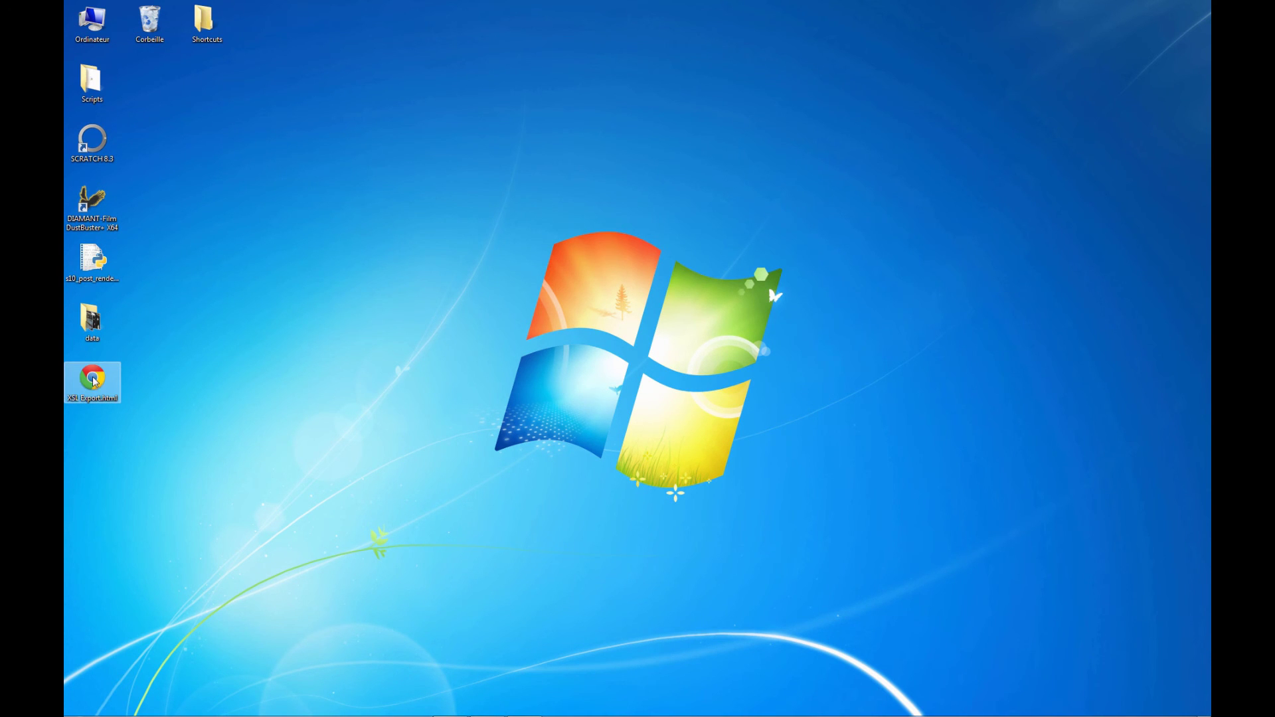
Open the exported HTML media report in Chrome and scroll through its company info and clip list.
double_click(97, 382)
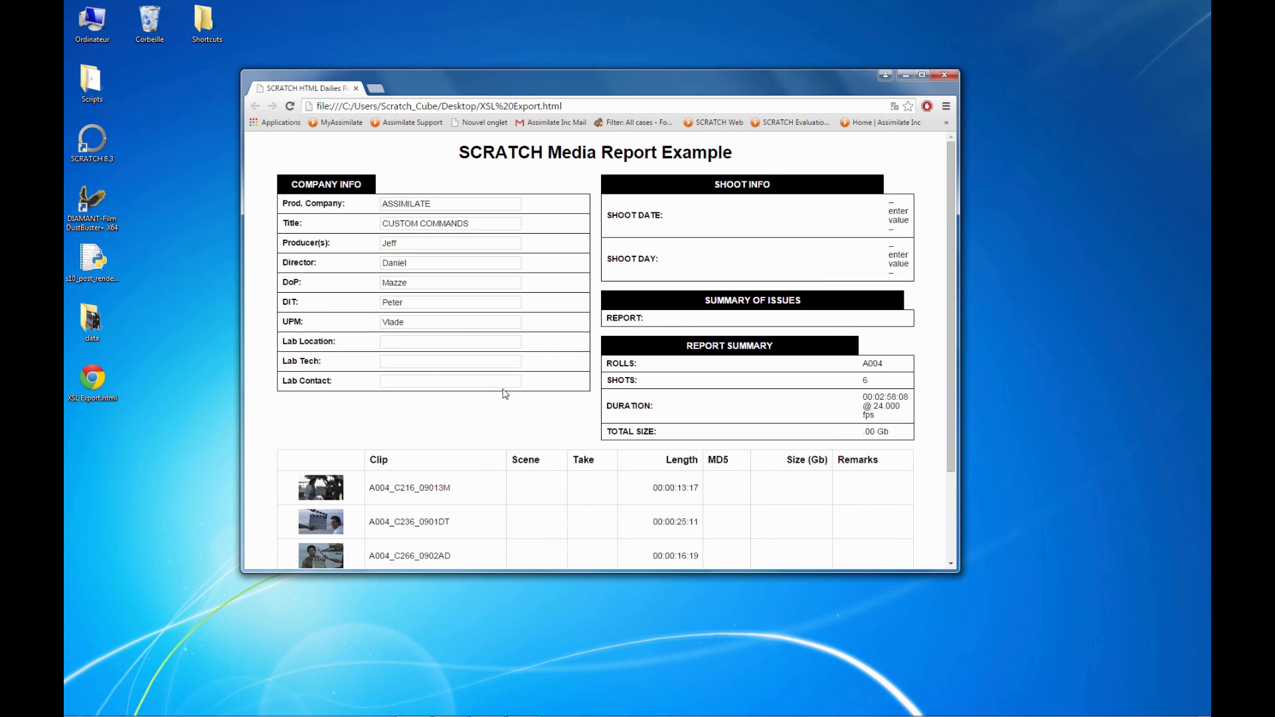
drag(950, 289, 965, 265)
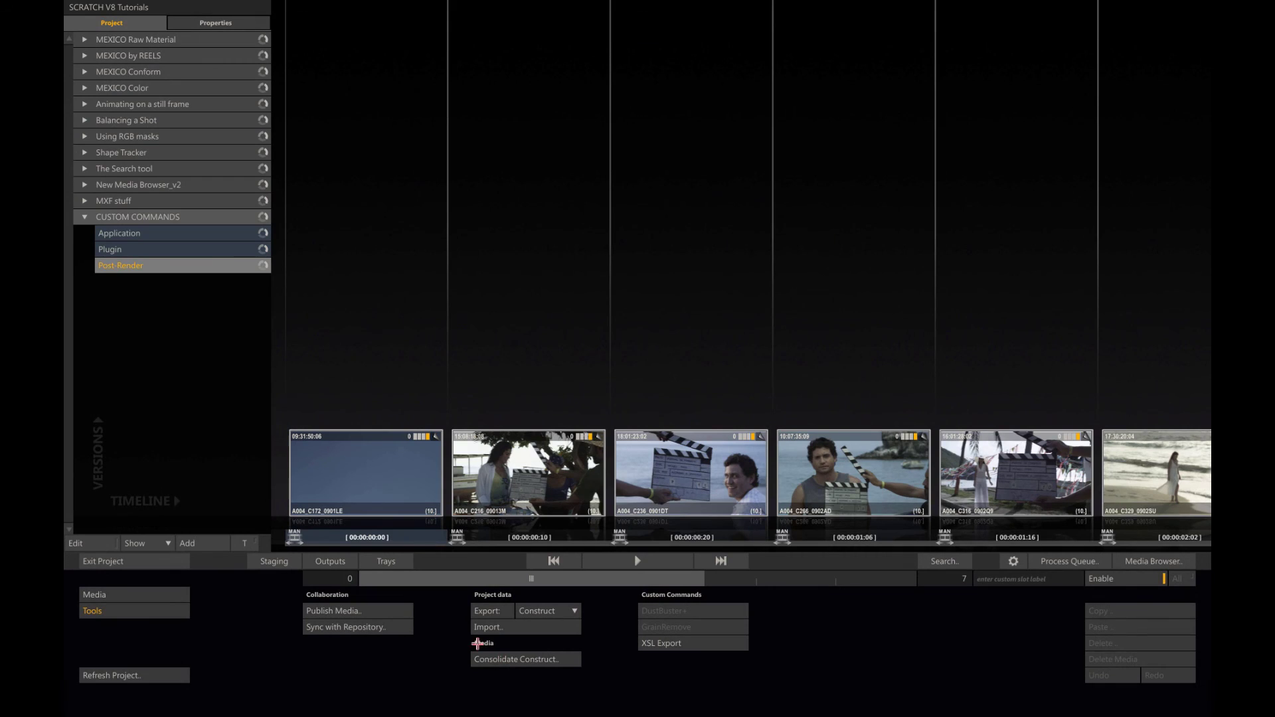
Collapse the CUSTOM COMMANDS group in the SCRATCH project tree.
click(84, 217)
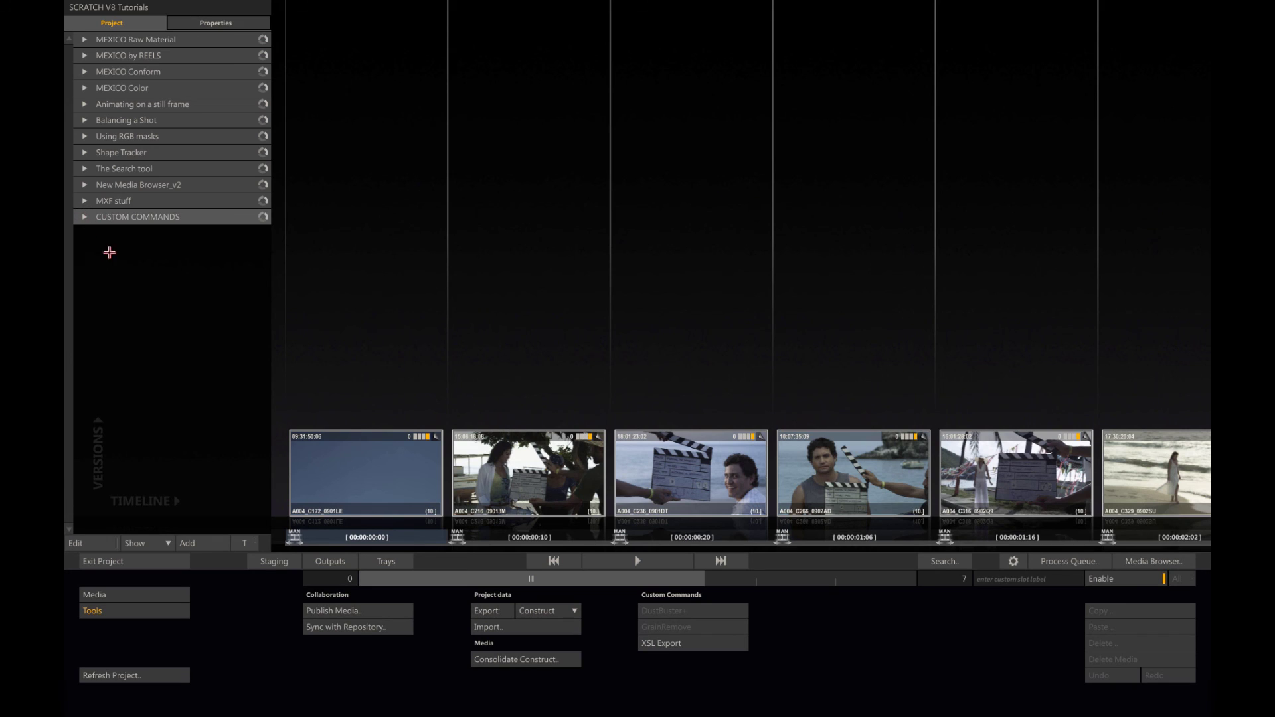